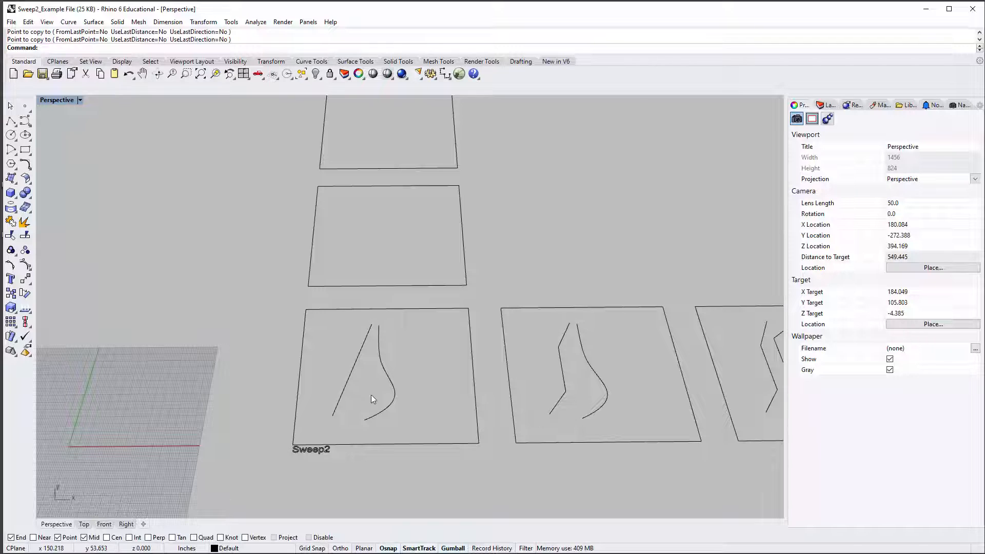
Step: Examine the straight and curved rails in the first Sweep2 frame from several angles
scroll(372, 389, up, 3)
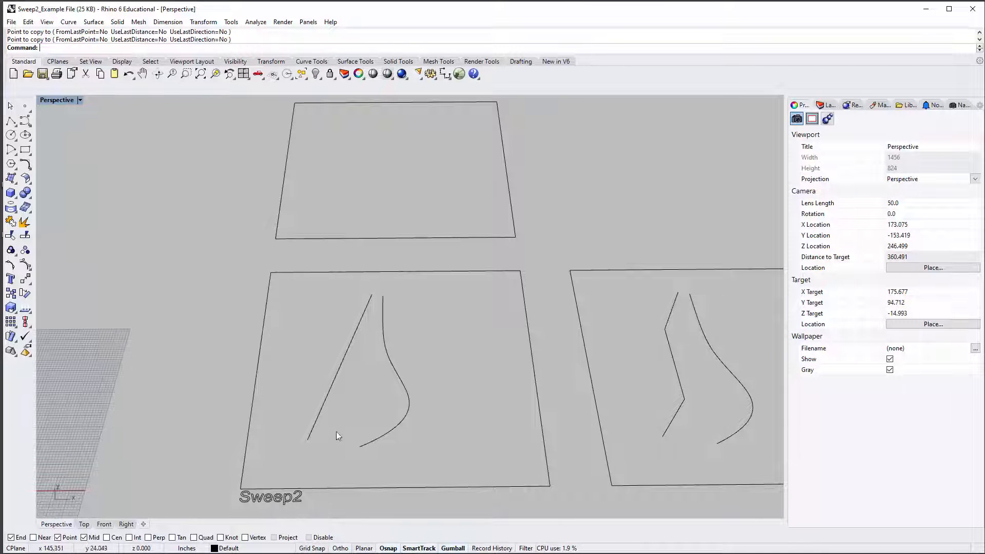
right_drag(371, 422, 356, 400)
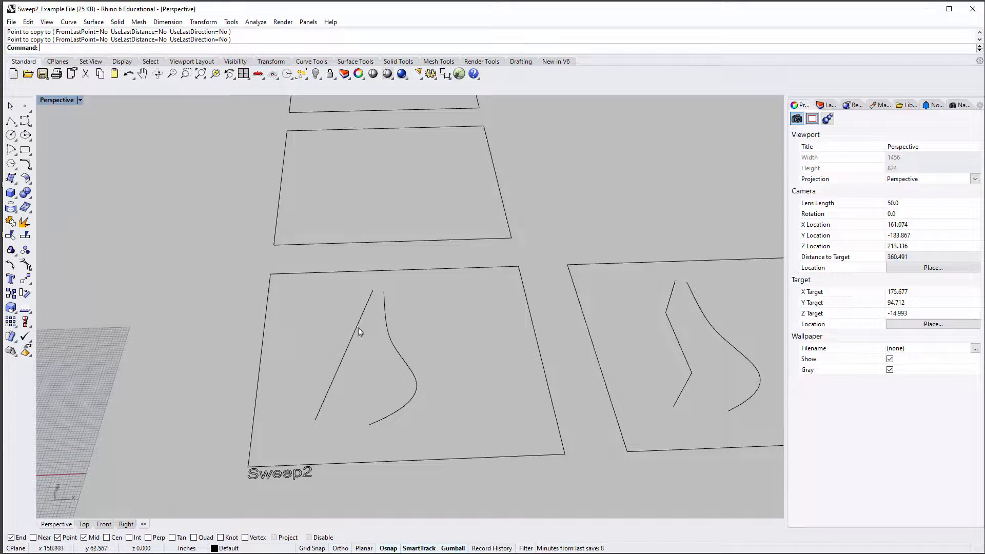
right_drag(398, 347, 357, 326)
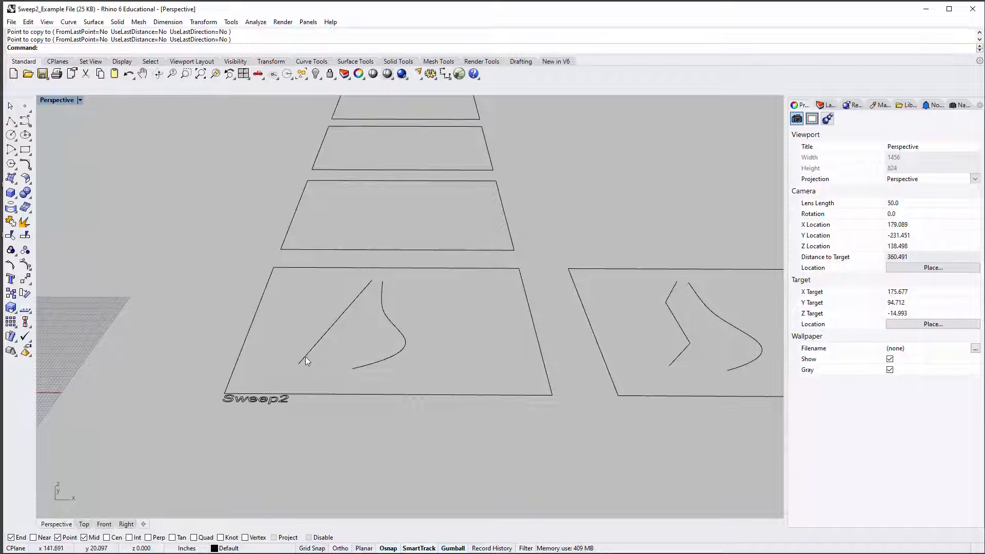
right_drag(362, 313, 377, 362)
scroll(313, 377, up, 3)
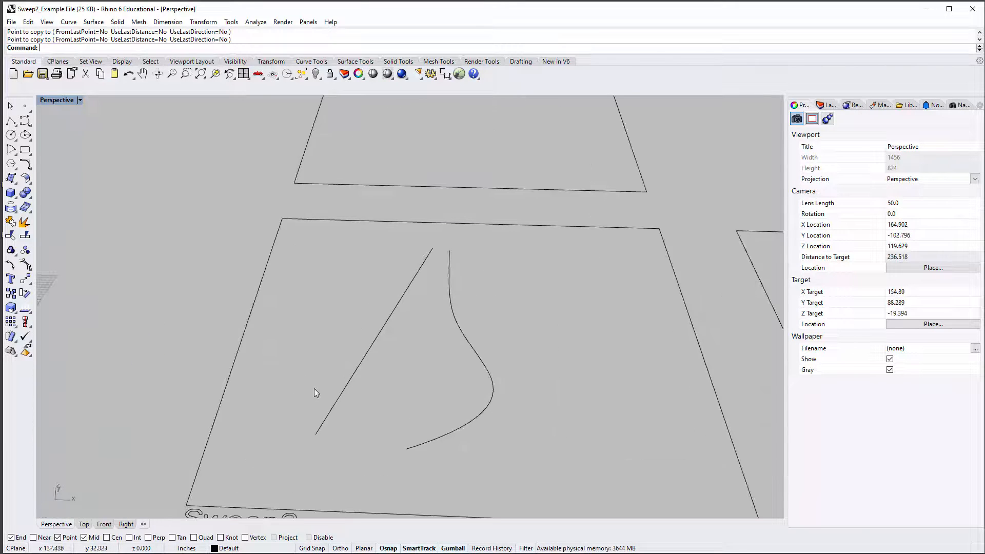
scroll(328, 428, down, 3)
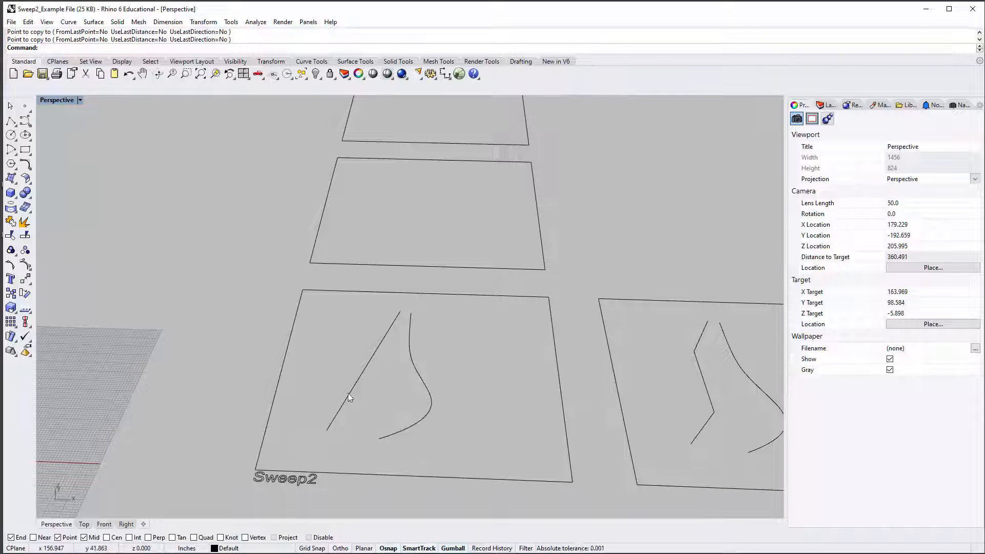
right_drag(358, 381, 369, 341)
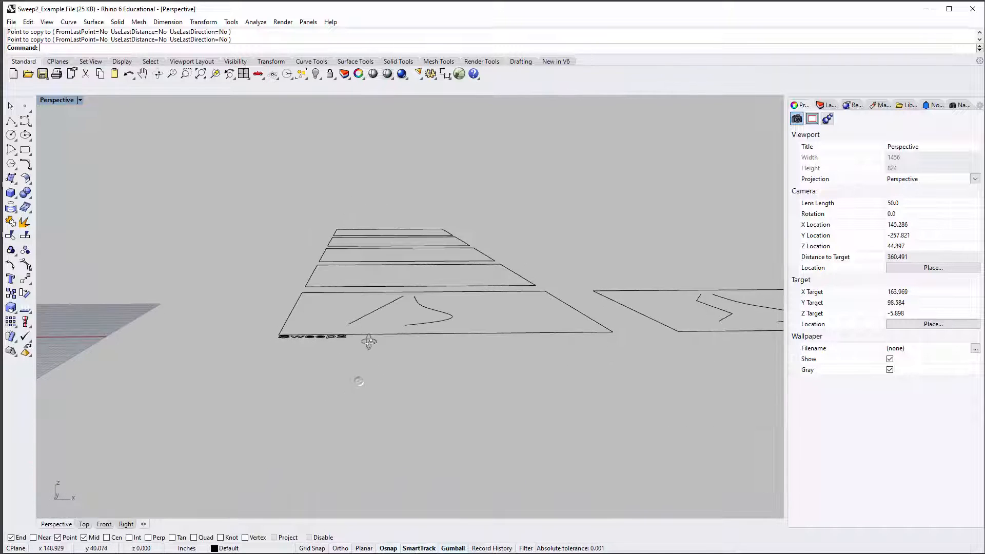
right_drag(402, 297, 356, 314)
scroll(392, 334, up, 4)
scroll(390, 343, down, 1)
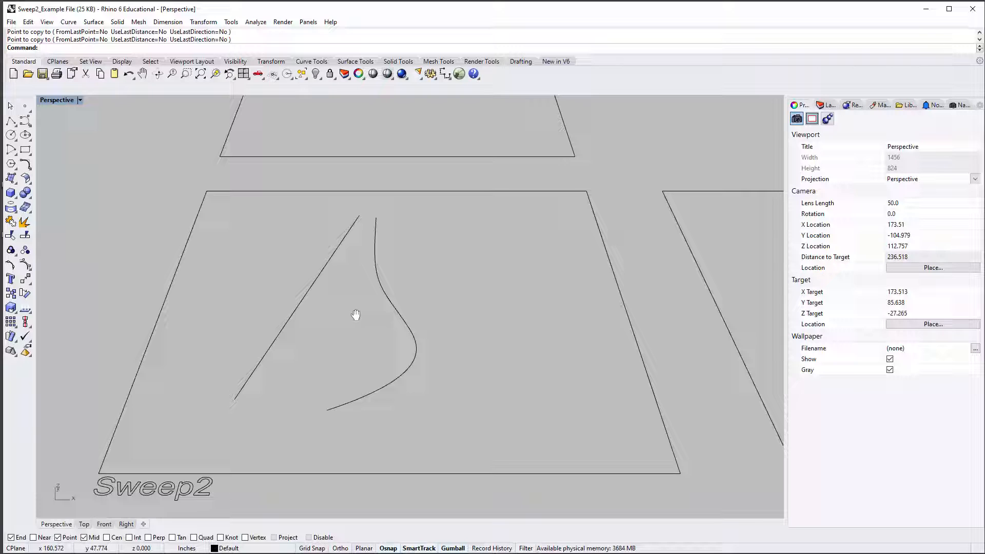
scroll(304, 298, down, 2)
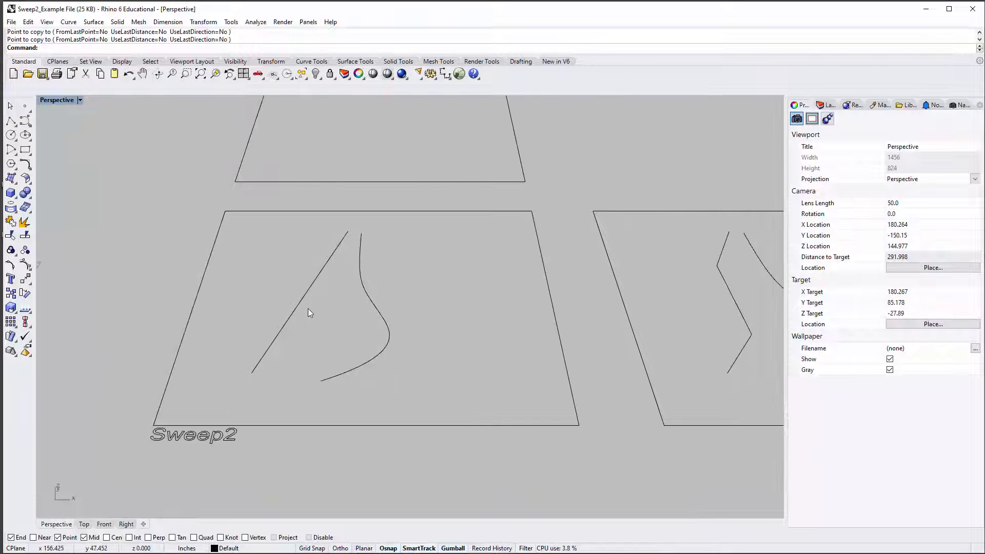
Step: Draw a straight line joining the near endpoints of the two rails, at their wide end beside the Sweep2 label
text(l)
key(Return)
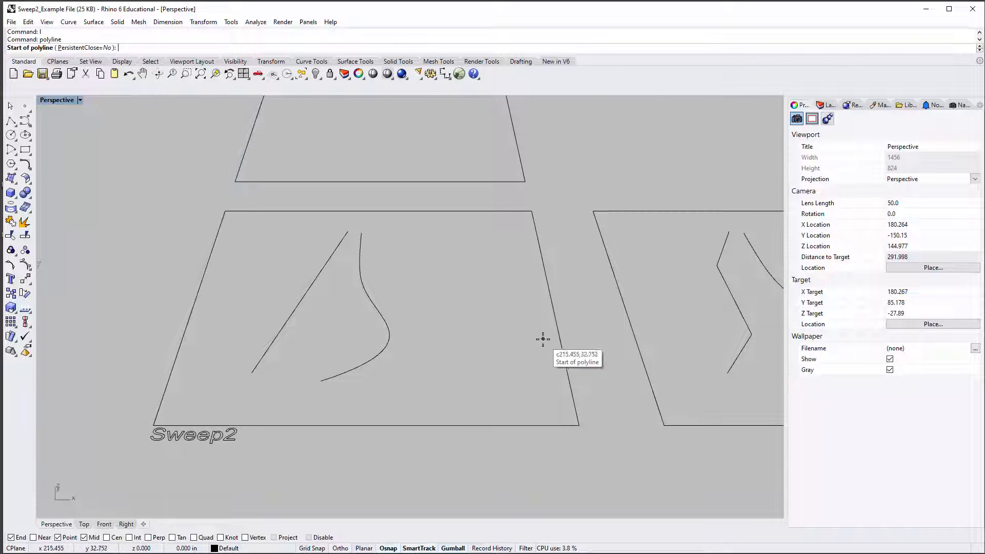
scroll(277, 351, down, 2)
scroll(265, 347, up, 4)
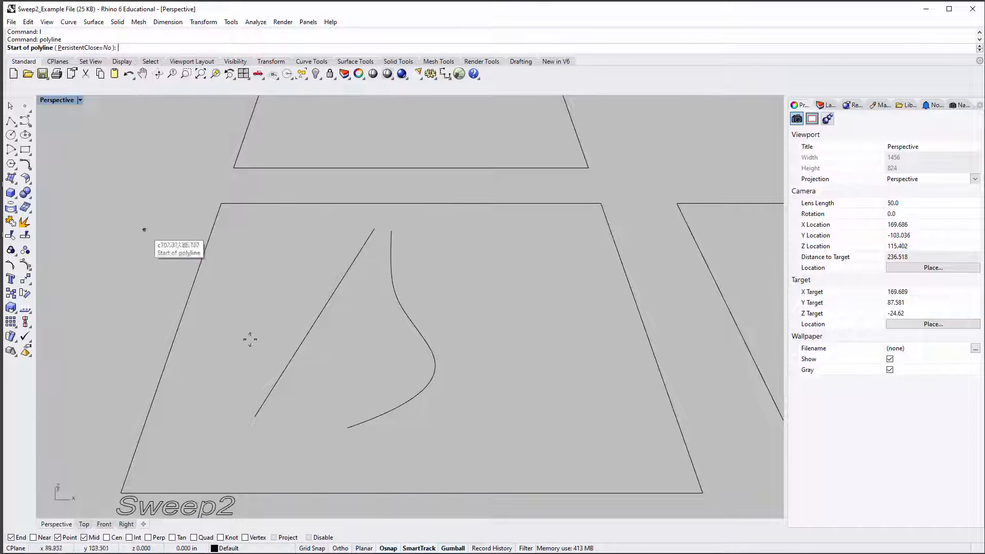
click(253, 416)
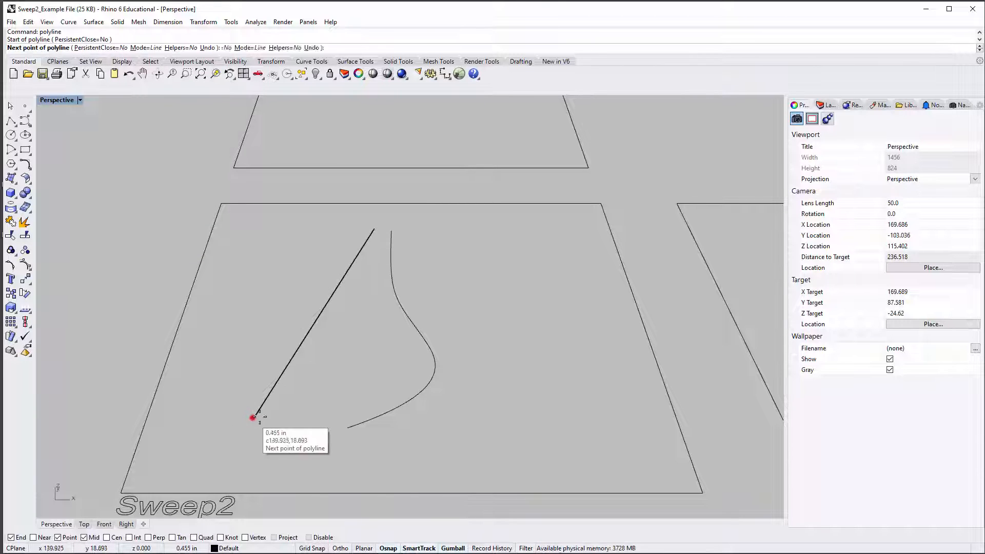
click(348, 428)
key(Return)
Step: Draw a second straight line joining the far endpoints of the two rails at their narrow end
key(Return)
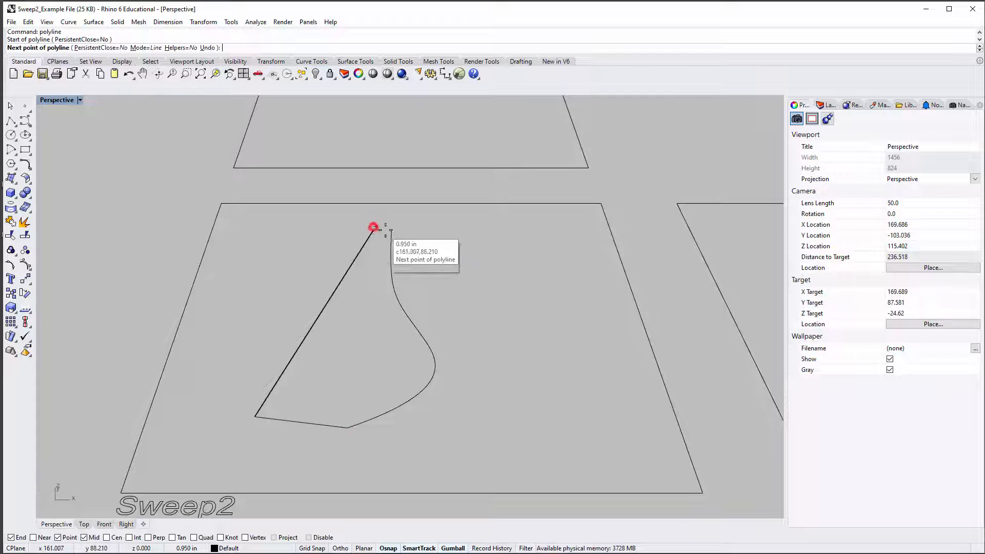
click(372, 228)
click(391, 231)
key(Return)
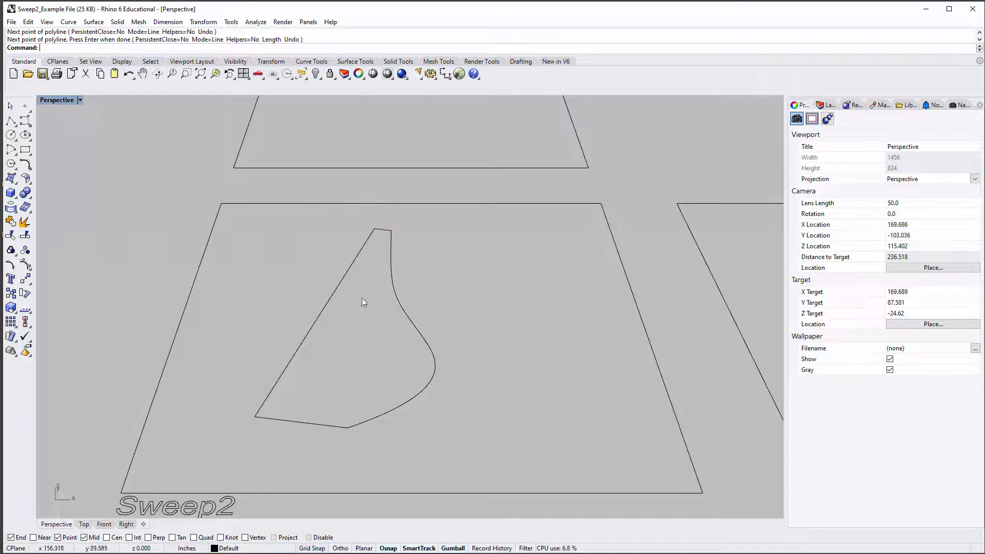
Step: Rebuild the longer connecting line at the wide end with a point count of 5 and degree 3, deleting the input
click(300, 423)
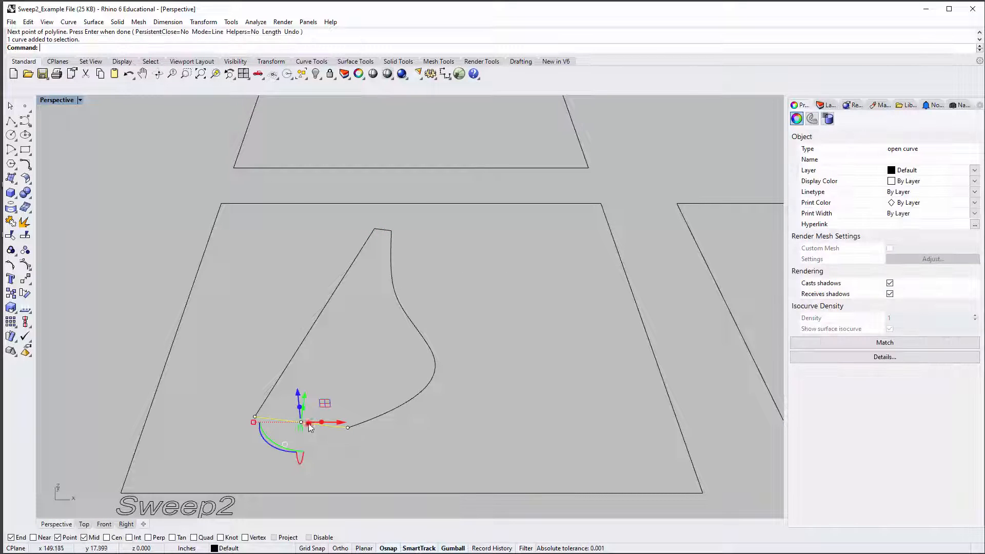
text(Rebuild)
key(Return)
key(Return)
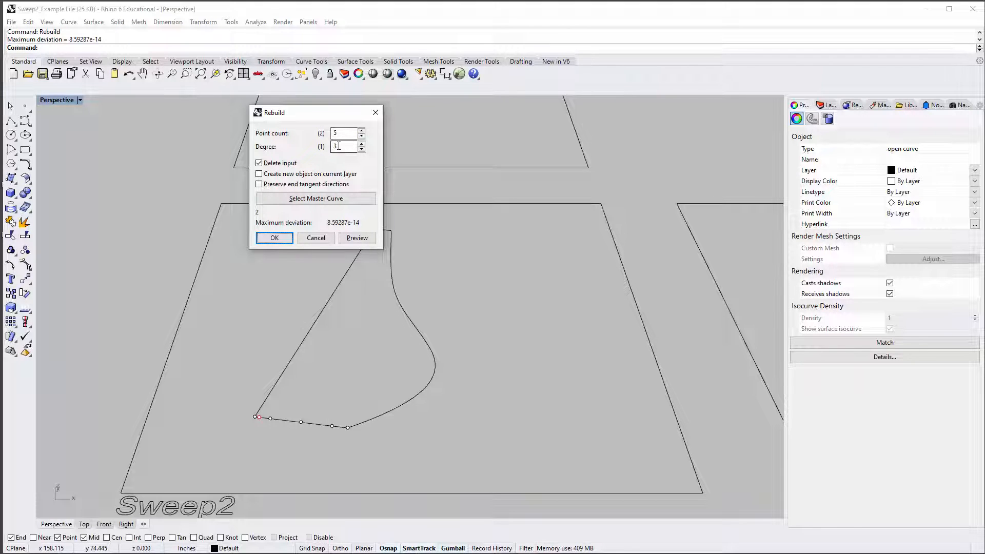
click(274, 238)
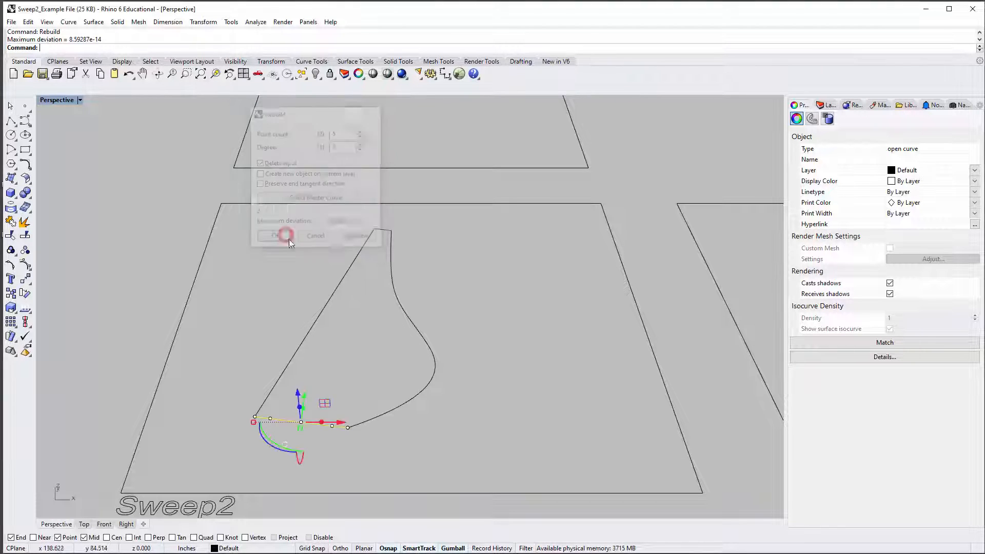
scroll(279, 428, up, 3)
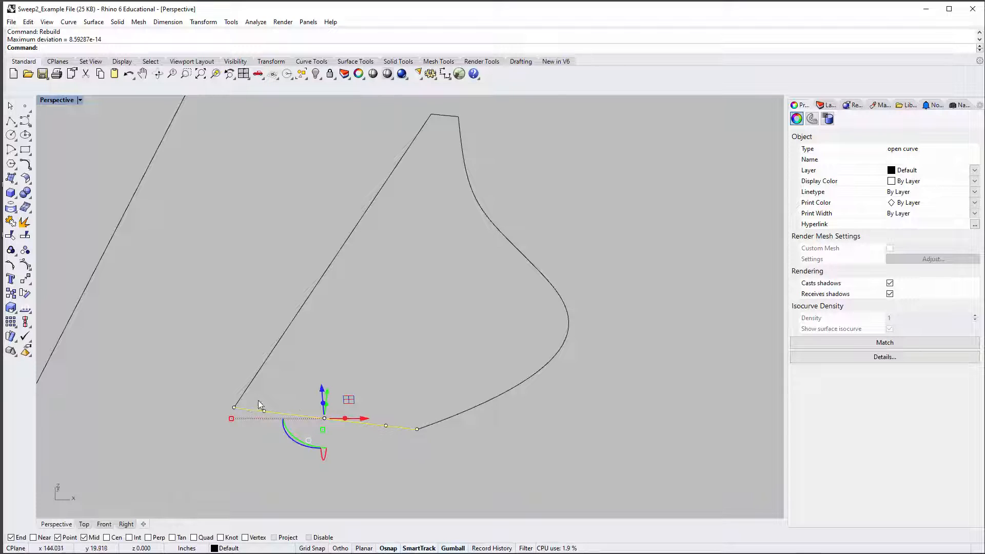
click(351, 363)
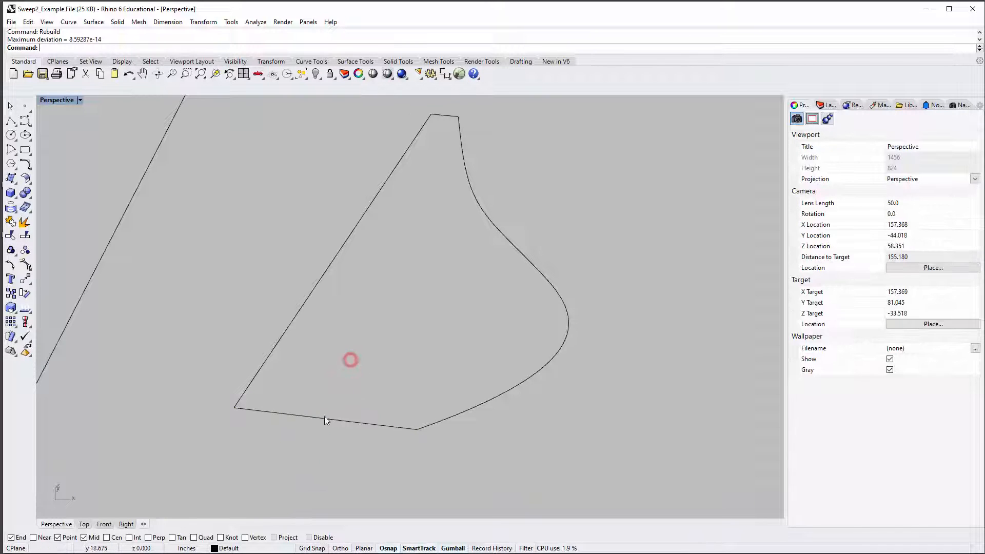
Step: Turn on the control points of the rebuilt line and raise its middle point vertically above the ground plane
click(339, 421)
drag(300, 402, 347, 439)
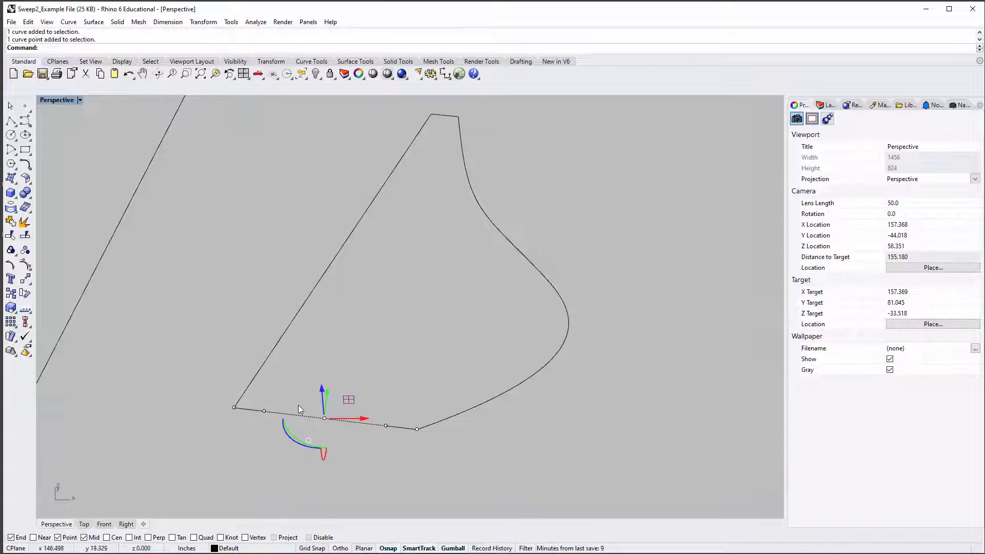
click(356, 342)
click(367, 426)
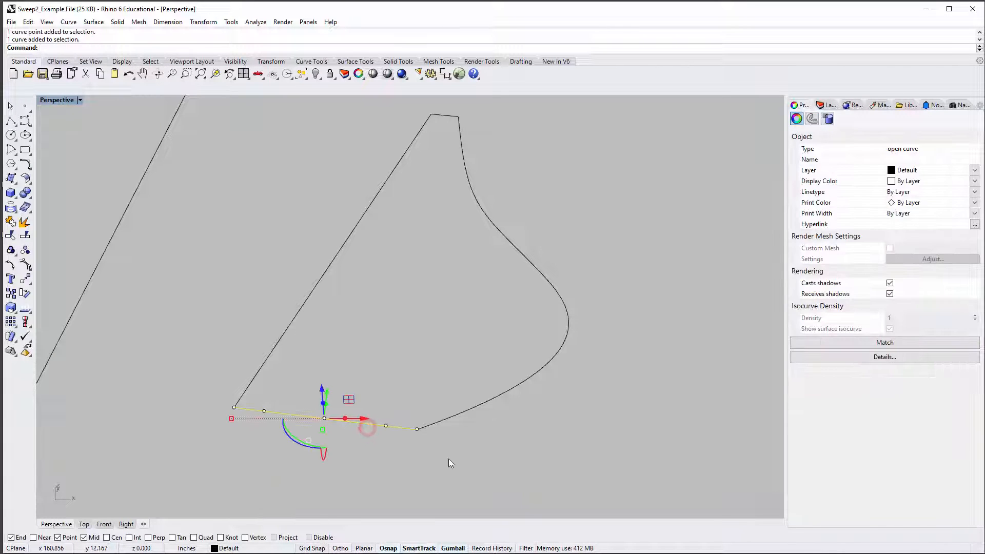
key(F10)
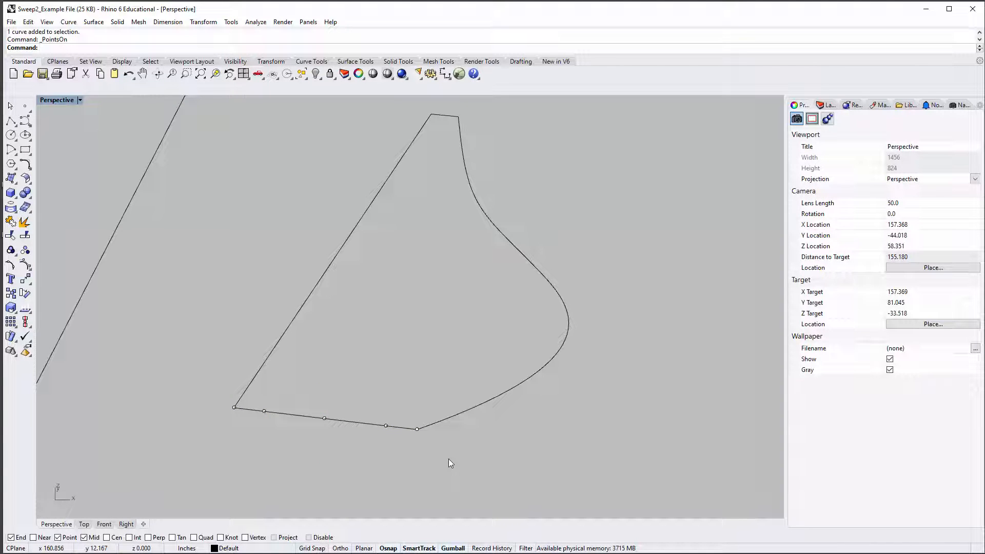
click(325, 419)
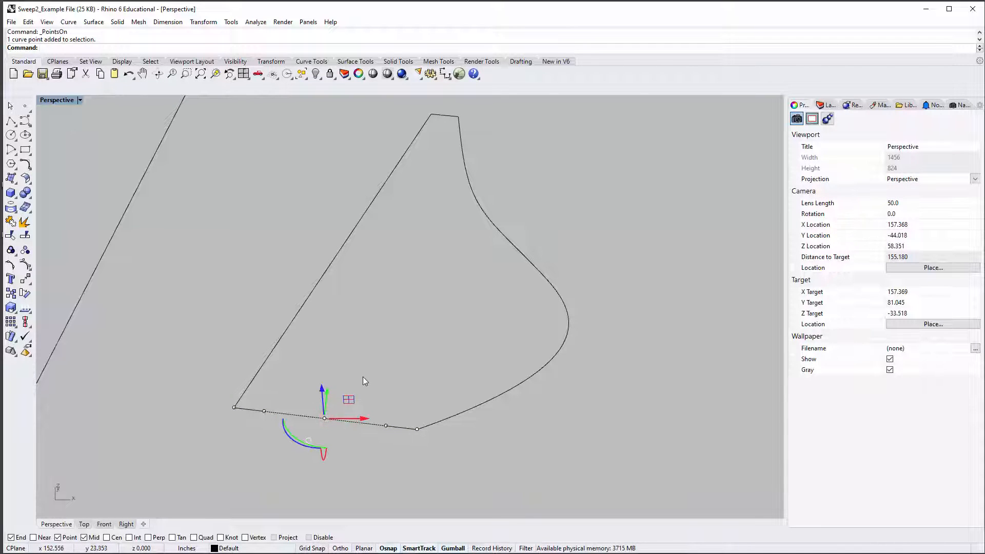
right_drag(364, 380, 404, 358)
scroll(393, 282, down, 5)
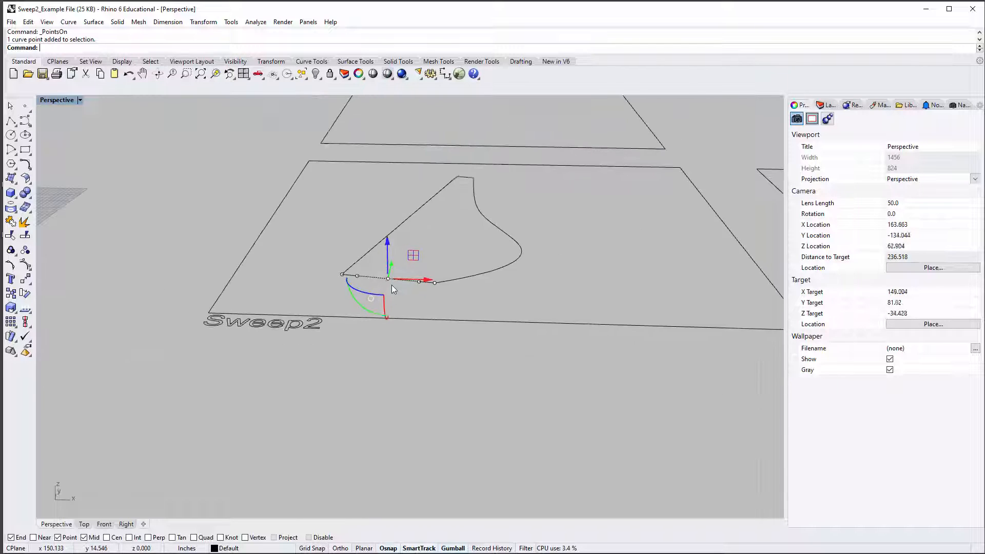
drag(385, 307, 389, 227)
Step: Raise the two control points beside the middle one together to round the curve into an arch, and turn the points off
scroll(396, 340, up, 2)
scroll(395, 340, up, 4)
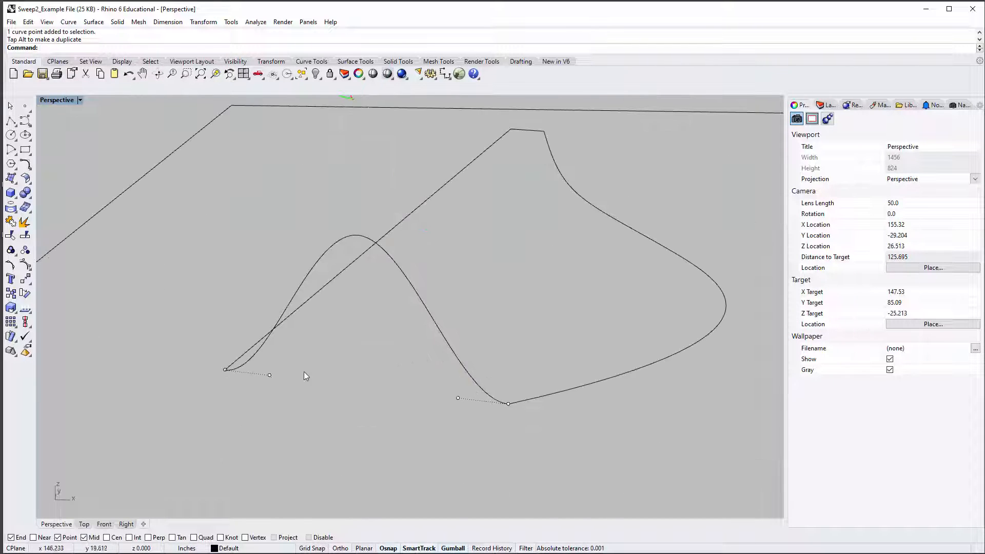
drag(270, 353, 260, 247)
key(ctrl+z)
shift+click(459, 400)
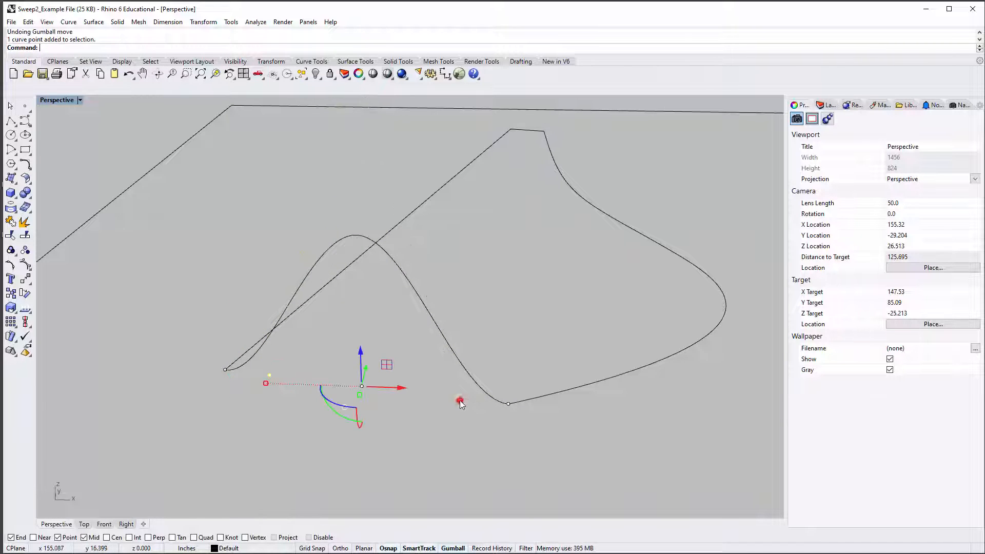
scroll(420, 425, down, 4)
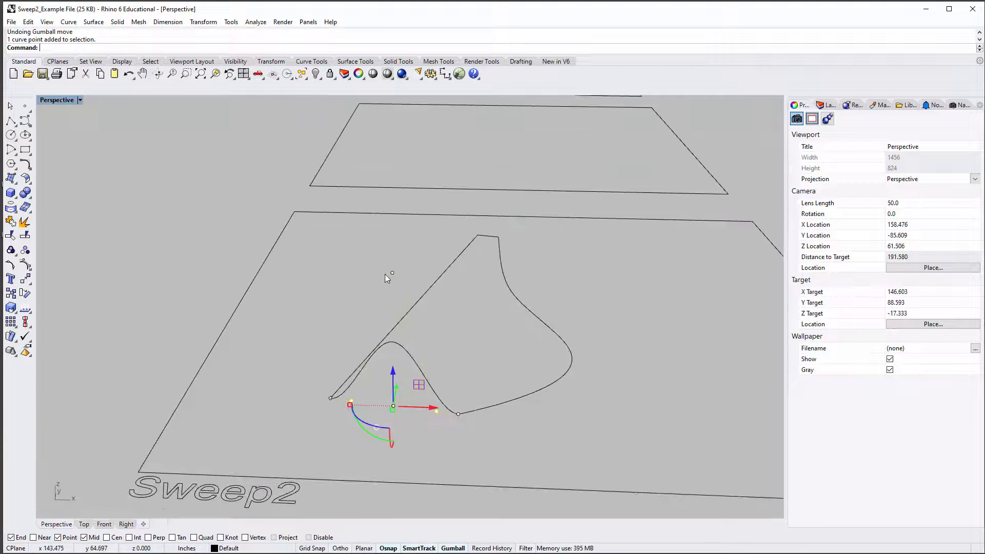
drag(394, 383, 395, 322)
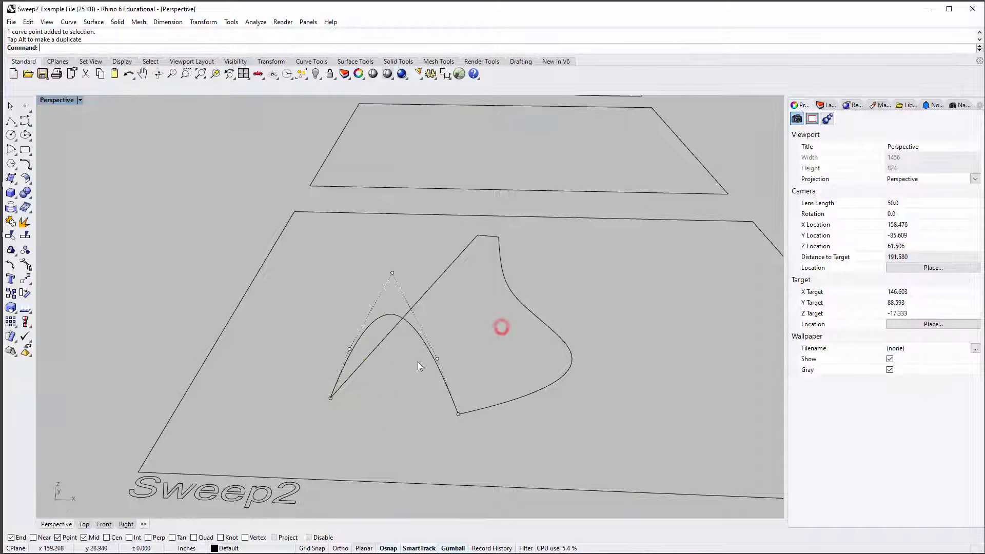
key(Escape)
Step: Run Sweep2 with the straight and curved lines as rails and the arch and short end line as cross sections
mouse_move(454, 317)
right_down()
mouse_move(526, 318)
mouse_move(472, 319)
right_up()
right_drag(589, 393, 560, 339)
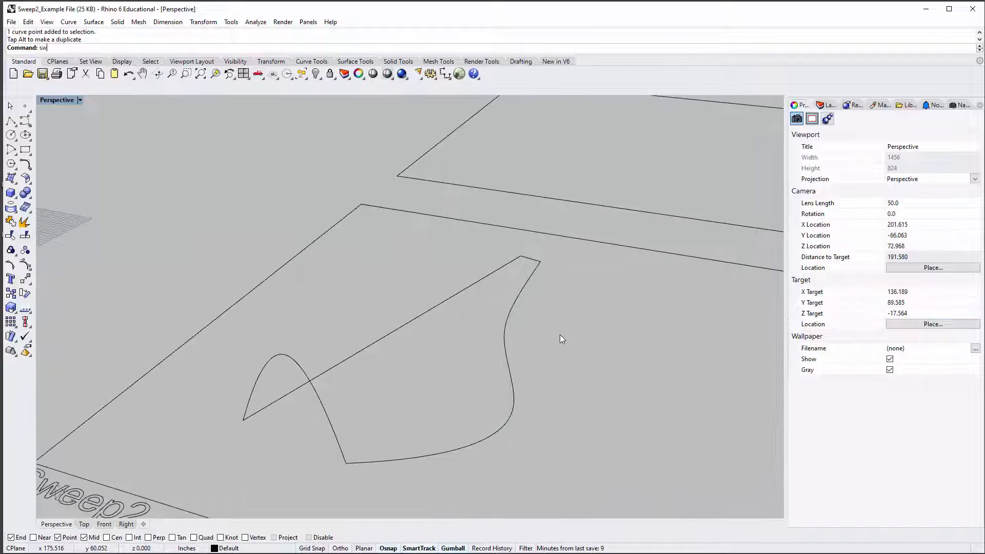
key(Return)
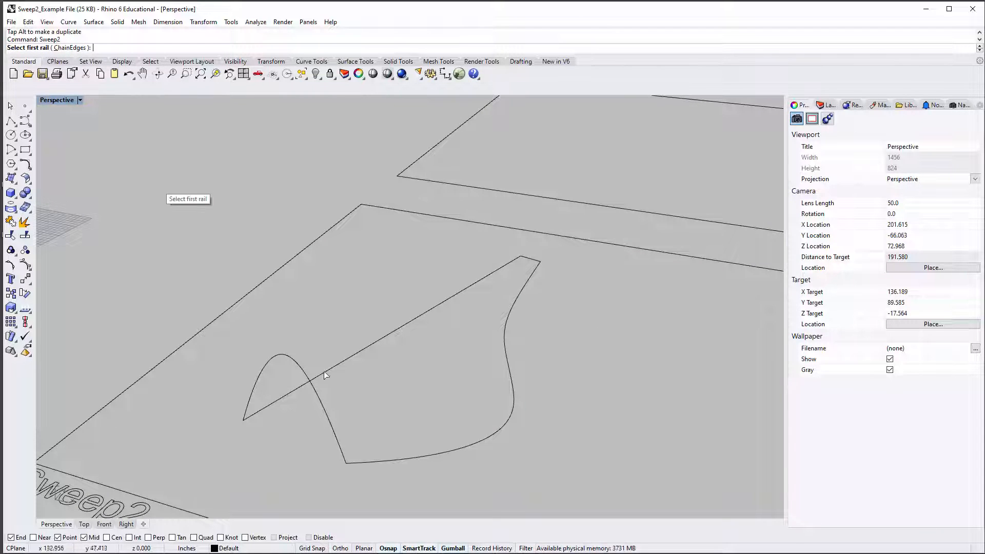
click(269, 407)
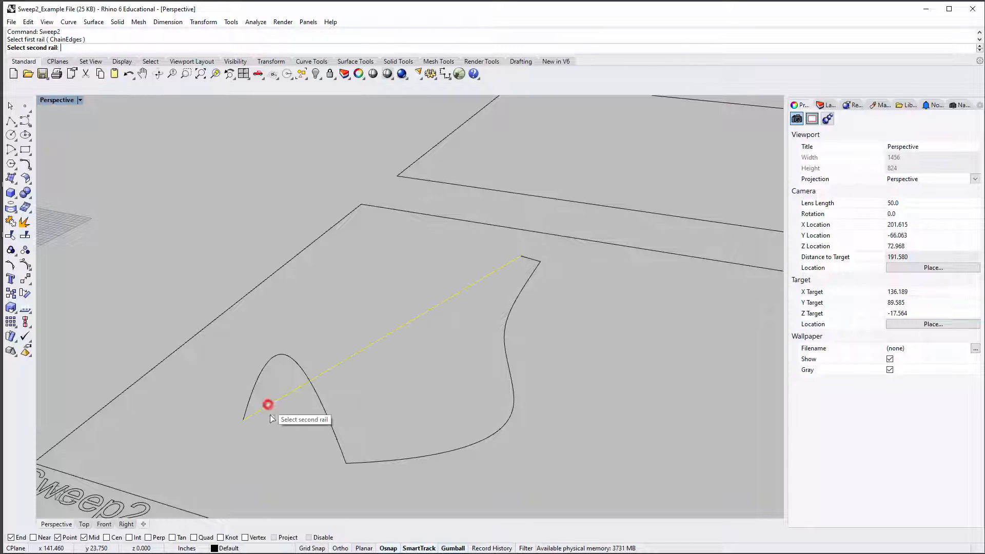
click(387, 464)
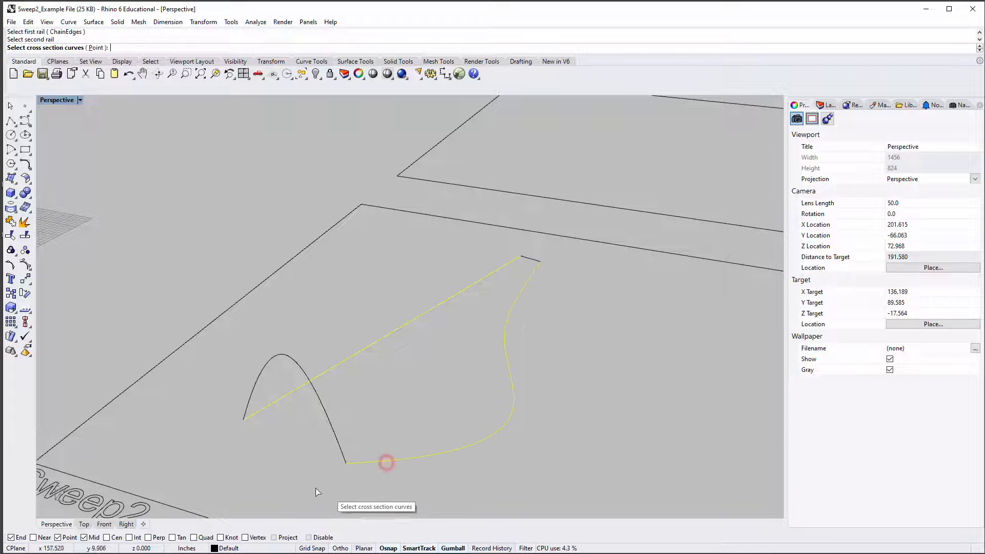
click(322, 409)
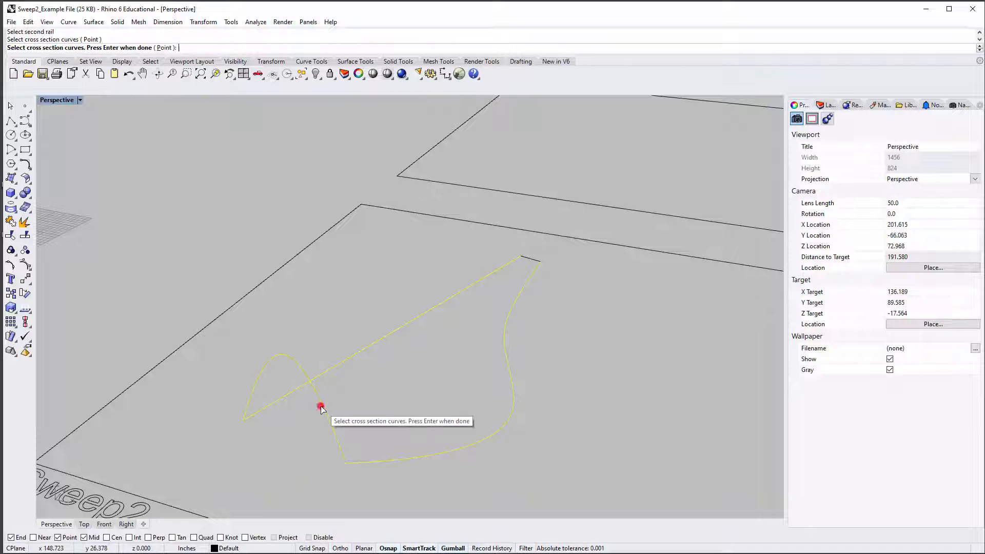
click(531, 261)
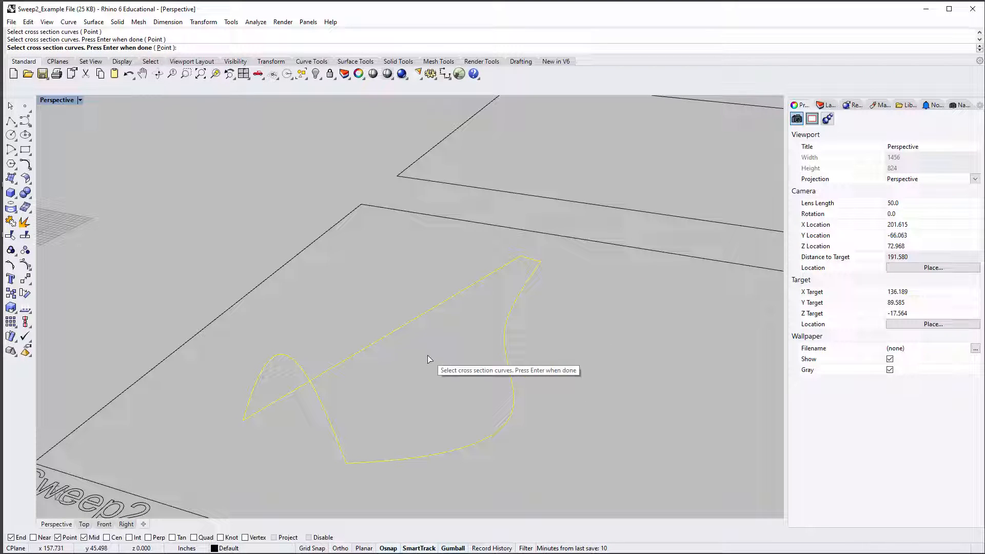
key(Return)
Step: Examine the sweep preview from several sides, from the arched wide end to the flat narrow end
right_drag(411, 348, 326, 328)
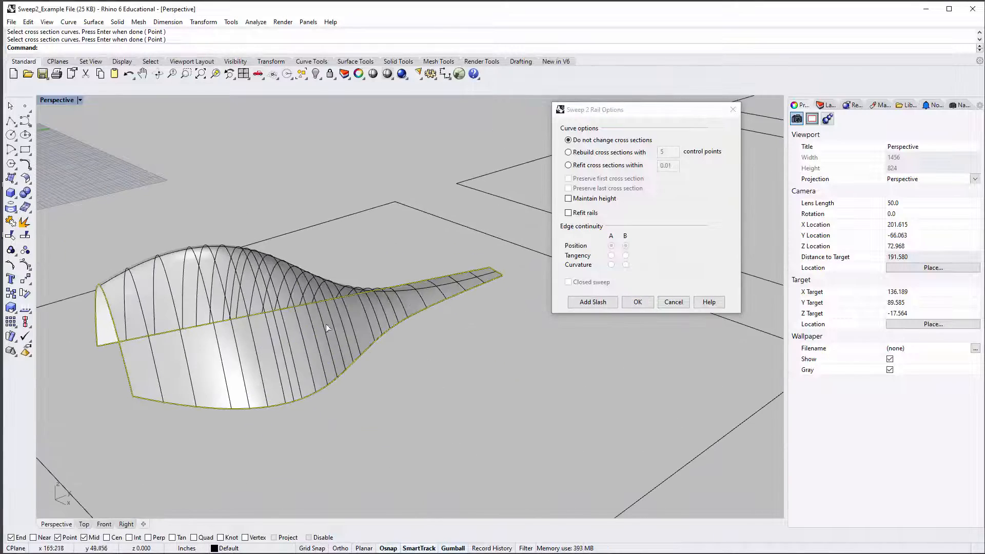
key(ctrl+alt+e)
drag(649, 110, 678, 308)
right_drag(451, 287, 401, 263)
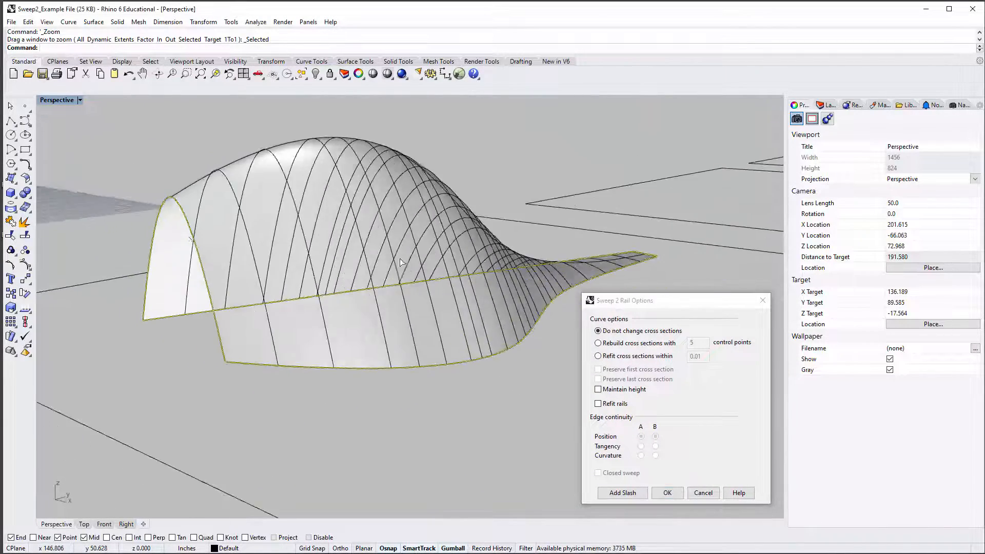
right_drag(216, 224, 193, 221)
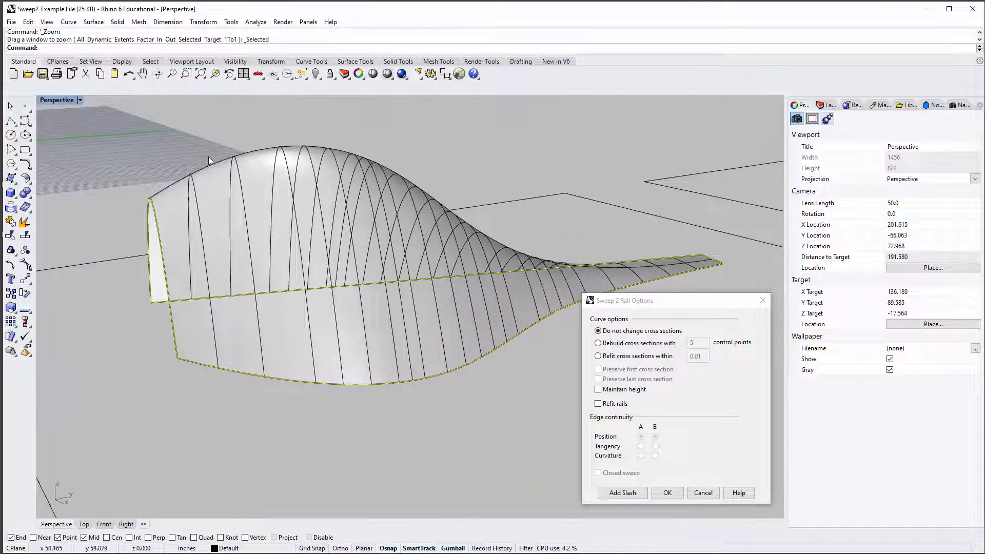
right_drag(368, 156, 365, 313)
right_drag(428, 185, 404, 289)
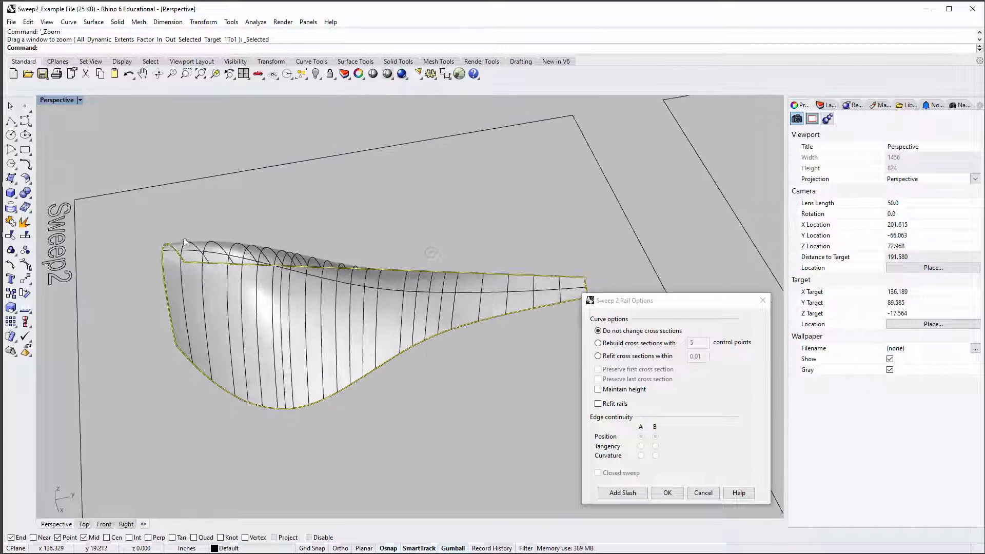
right_drag(510, 294, 432, 275)
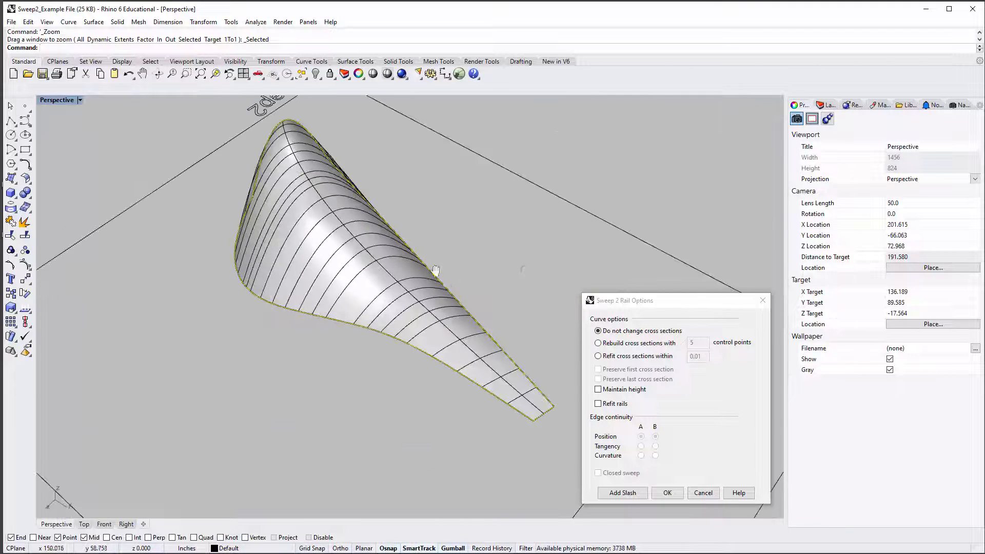
scroll(501, 374, up, 3)
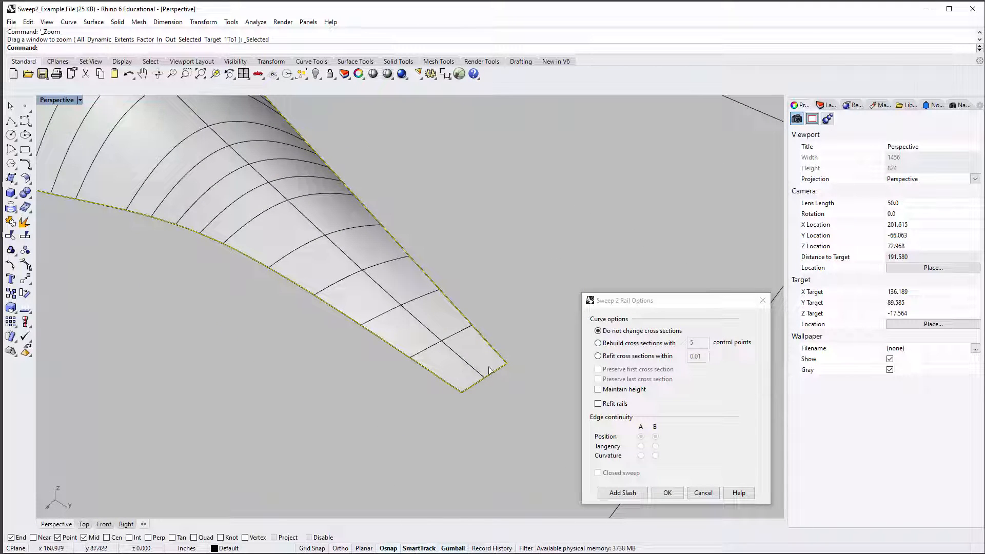
right_drag(340, 330, 431, 261)
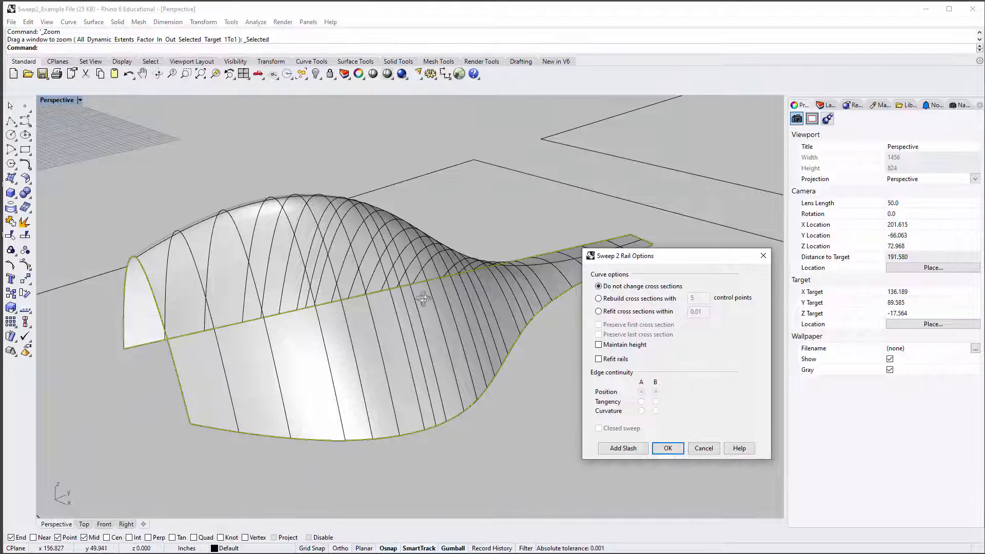
Step: Try the Maintain height option on the sweep and inspect the preview along its length
right_drag(424, 299, 251, 262)
click(636, 348)
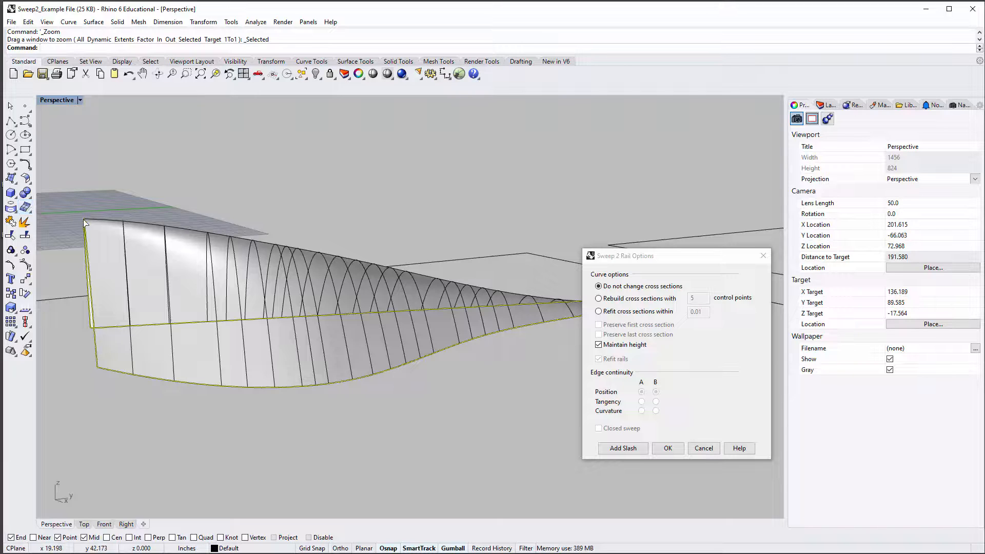
mouse_move(296, 243)
right_down()
mouse_move(288, 258)
mouse_move(297, 263)
right_up()
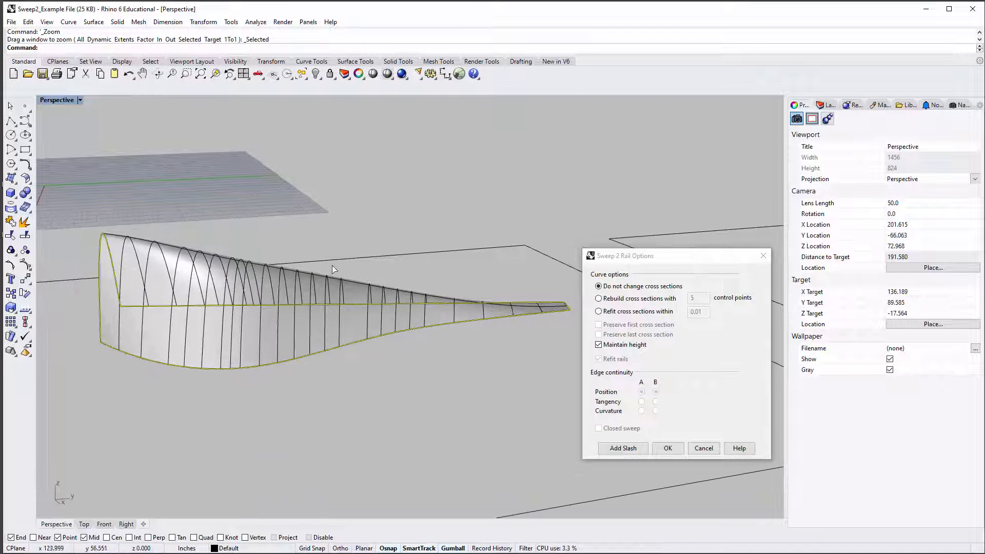
right_drag(222, 253, 464, 259)
Step: Turn off Maintain height and Refit rails, and create the two-rail sweep surface with unchanged cross sections
click(634, 345)
click(634, 345)
click(634, 345)
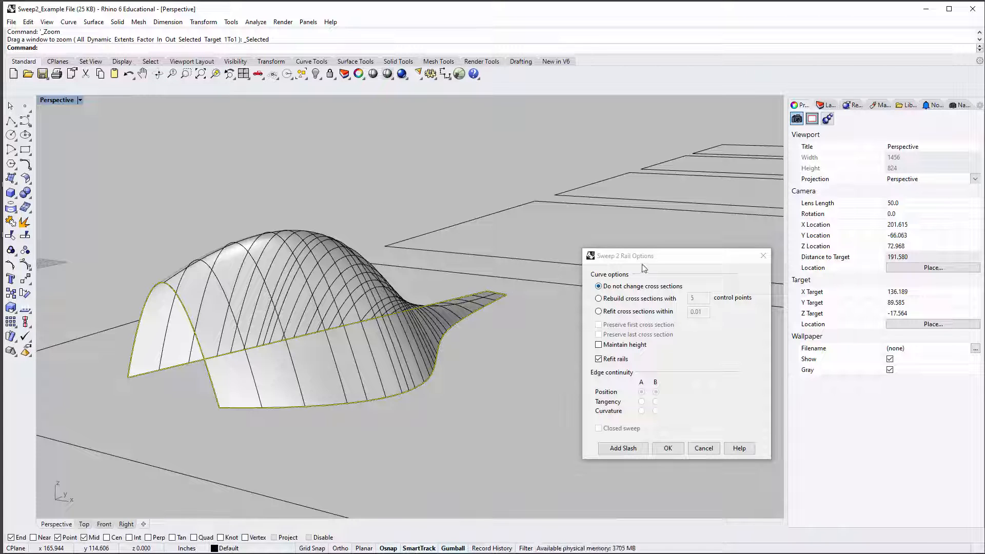
click(625, 360)
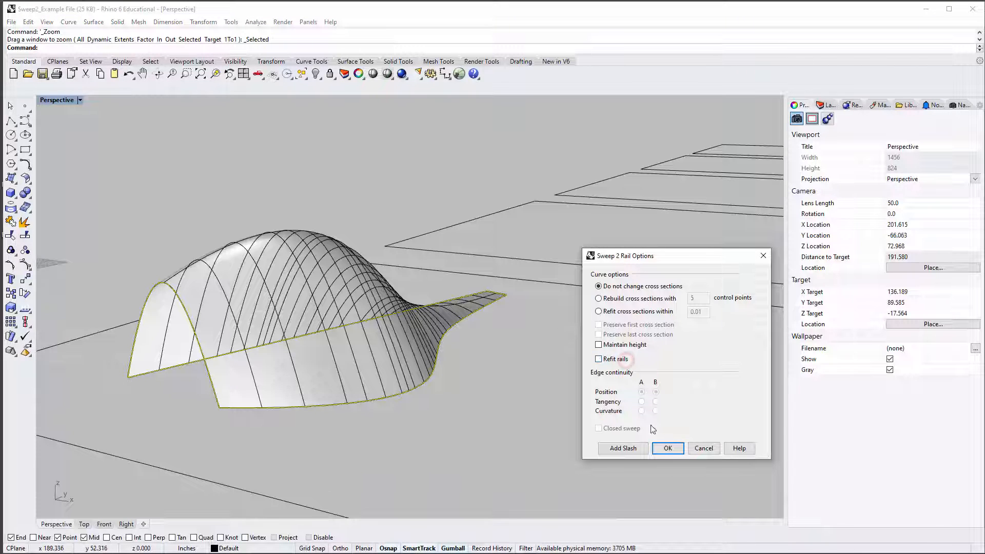
click(668, 449)
Step: Copy the swept surface into the adjacent frame behind, using the matching frame corners as base and target points
scroll(461, 359, down, 5)
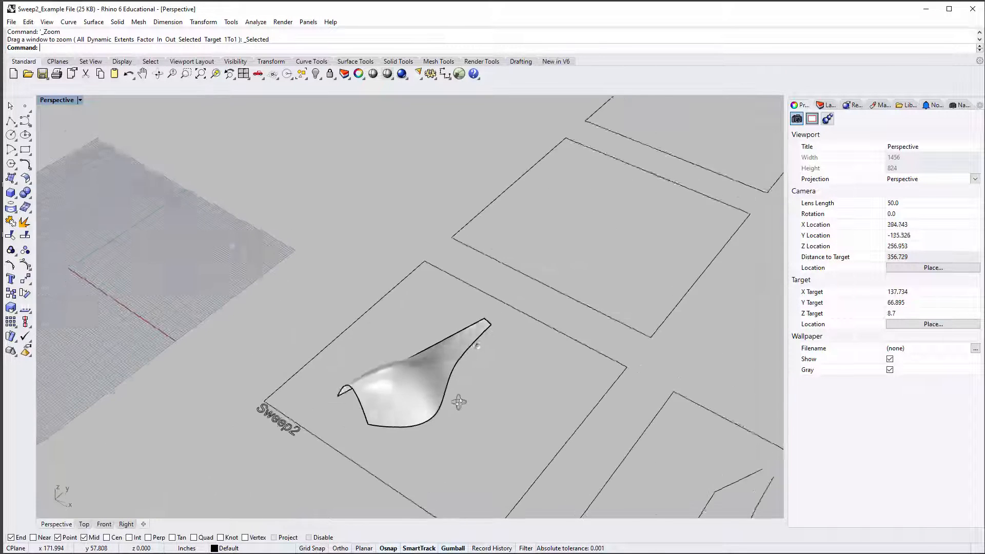
click(435, 386)
text(opy)
key(Return)
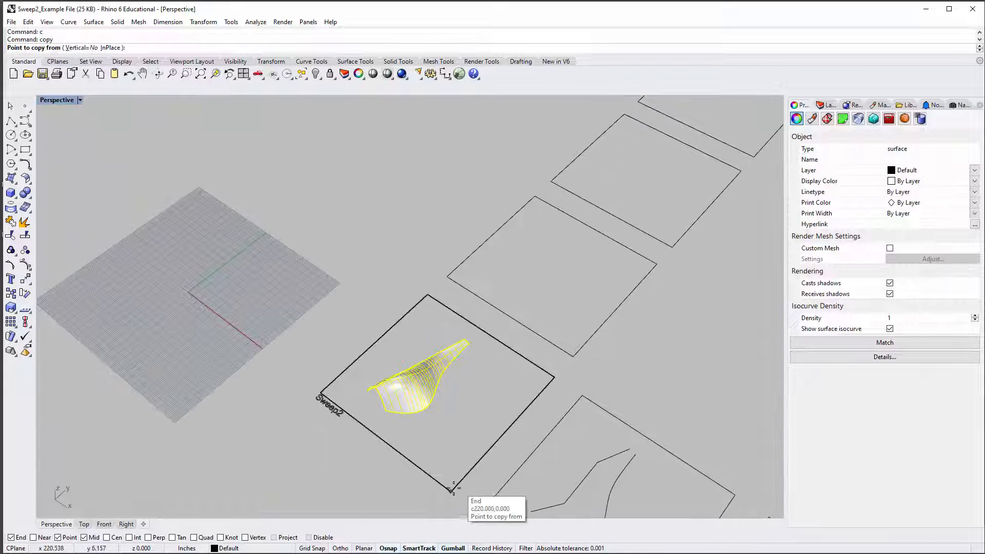
click(451, 489)
click(573, 353)
click(462, 384)
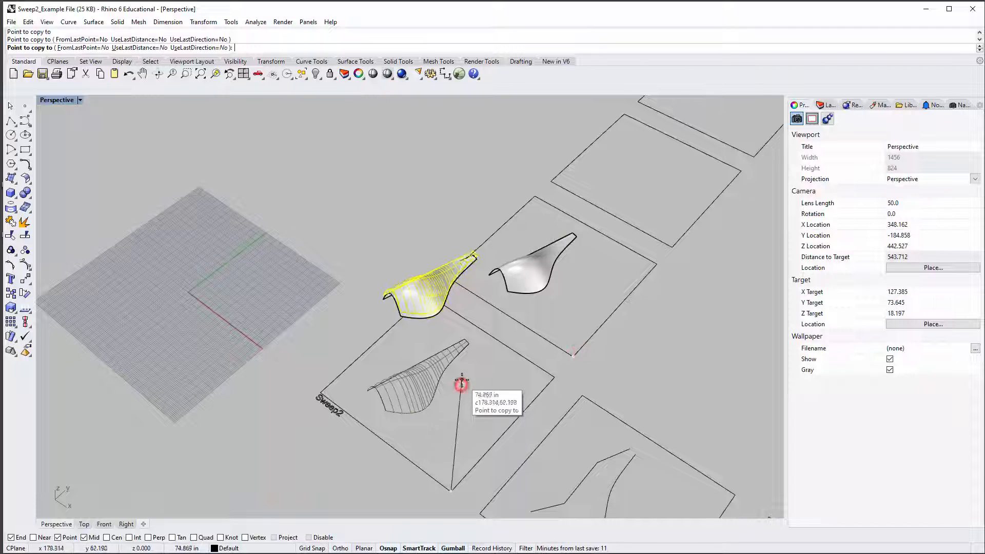
key(Return)
Step: Delete the stray surface copy between the frames and the original surface in the Sweep2 frame
click(432, 284)
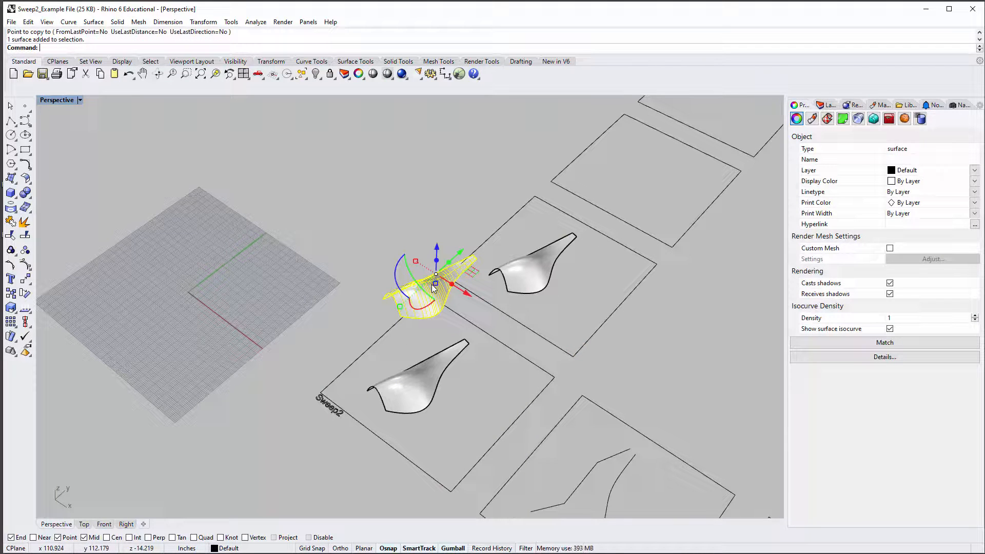
key(Delete)
click(429, 385)
key(Delete)
Step: Delete the short straight line joining the two rails at their narrow end
right_drag(421, 381, 492, 333)
scroll(519, 309, up, 5)
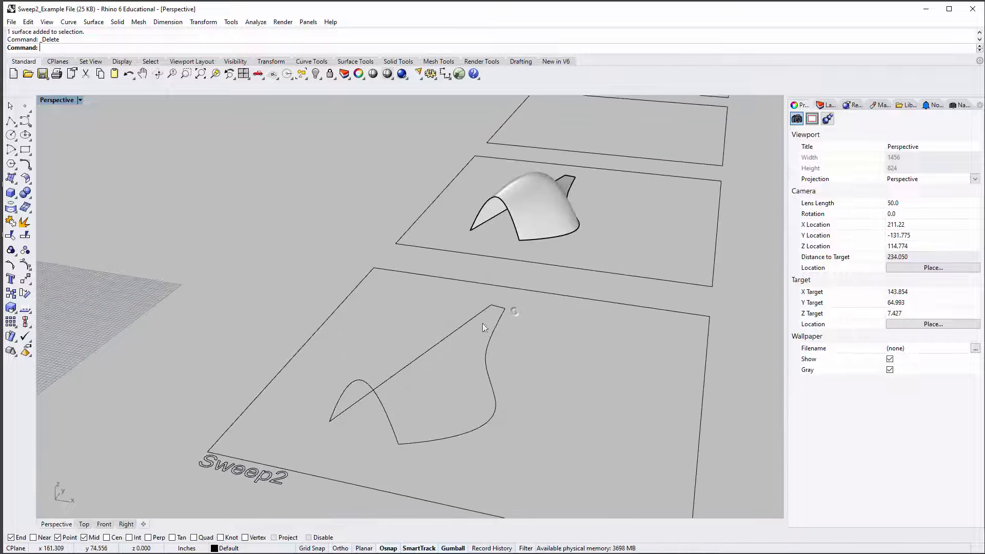
scroll(503, 305, up, 3)
click(503, 305)
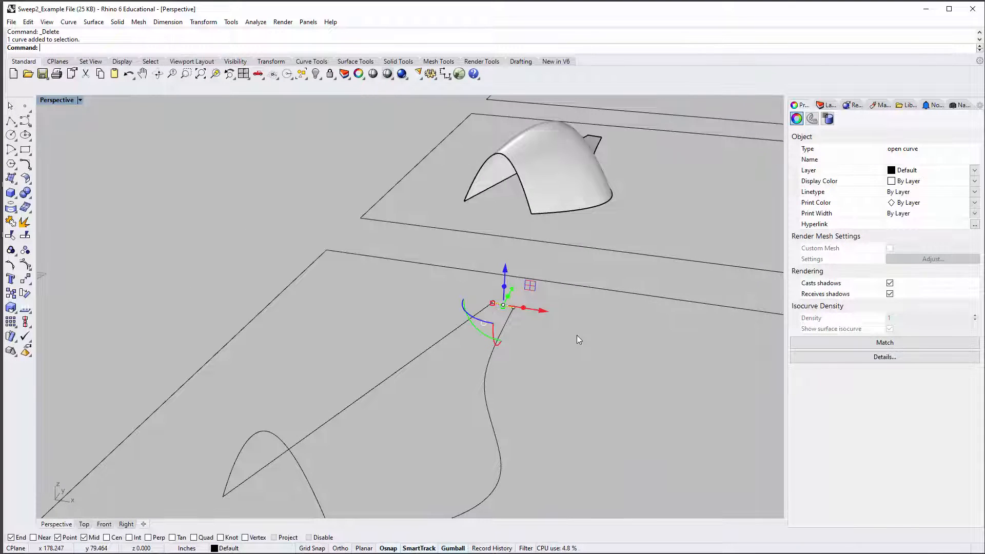
key(Delete)
Step: Run Sweep2 along the straight and curved rails with the arch as the only cross section
scroll(559, 340, down, 4)
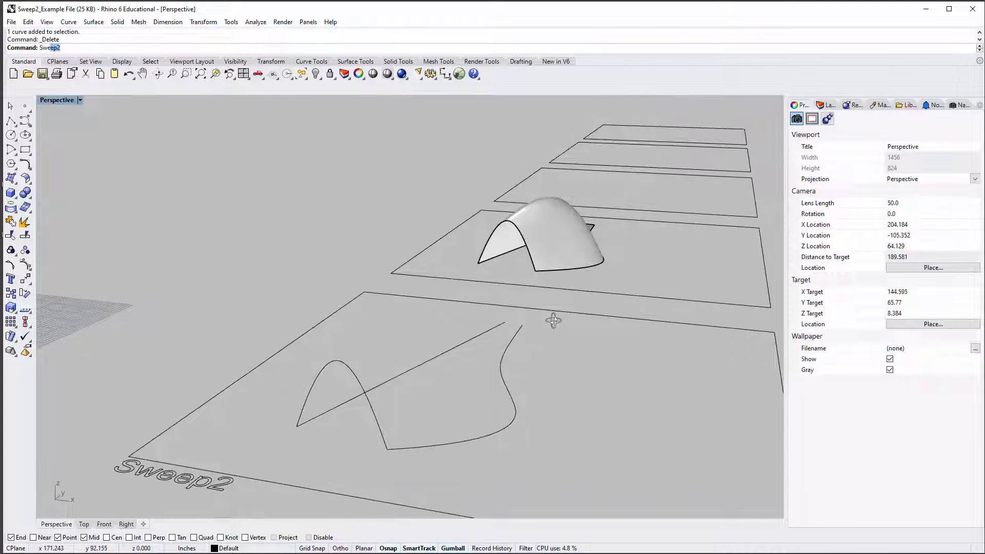
key(Return)
click(321, 412)
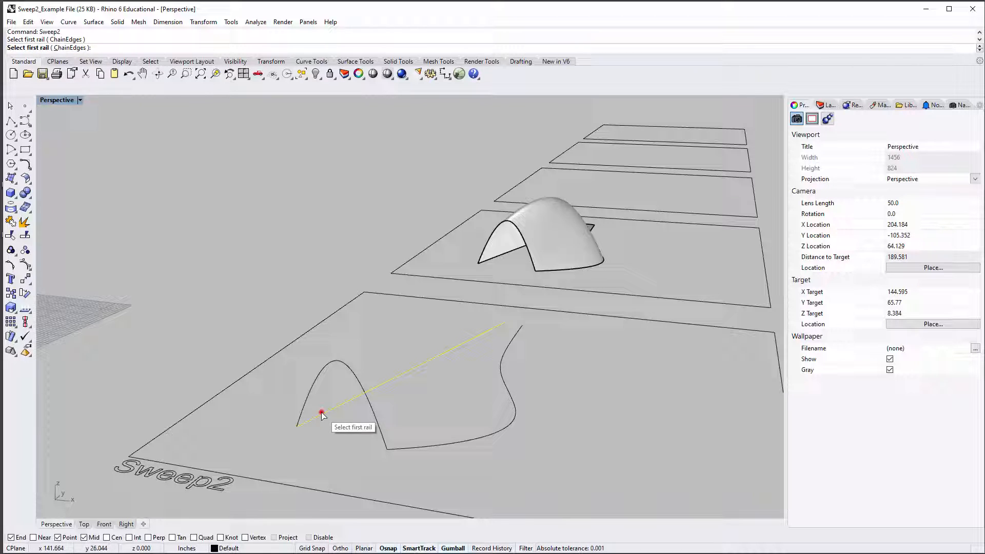
click(438, 444)
click(356, 374)
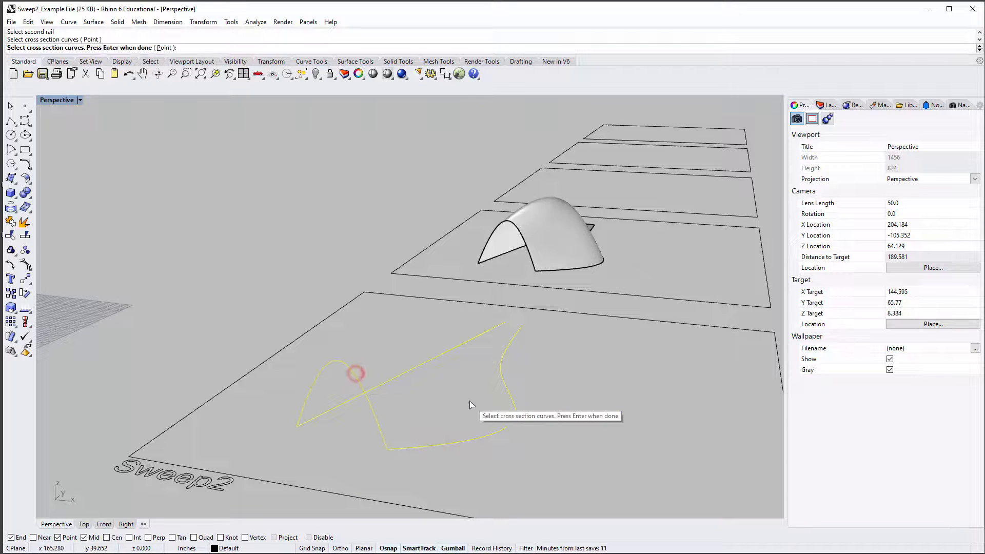
key(Return)
Step: Inspect the narrow end of the single-section sweep preview and create the surface with unchanged cross sections
right_drag(539, 333, 463, 415)
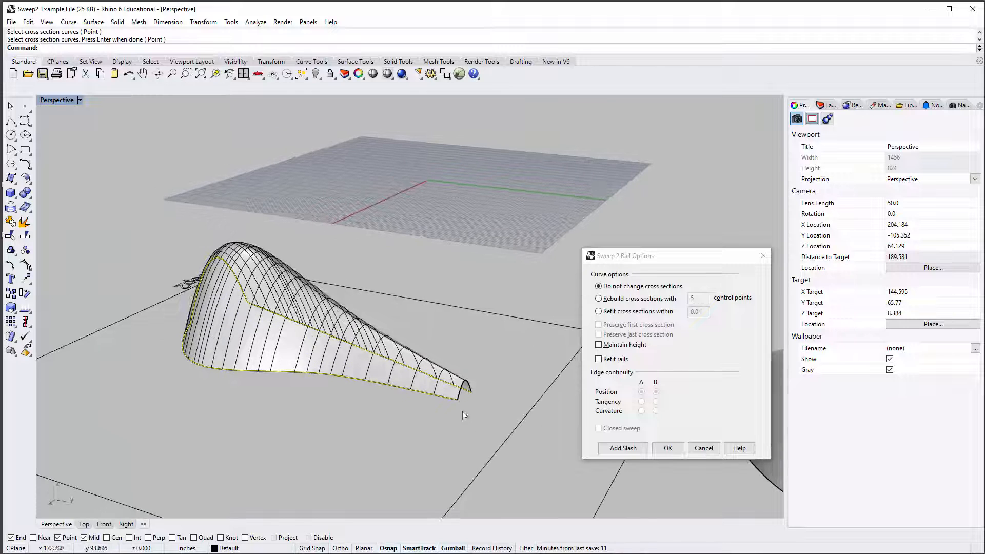
scroll(464, 399, up, 4)
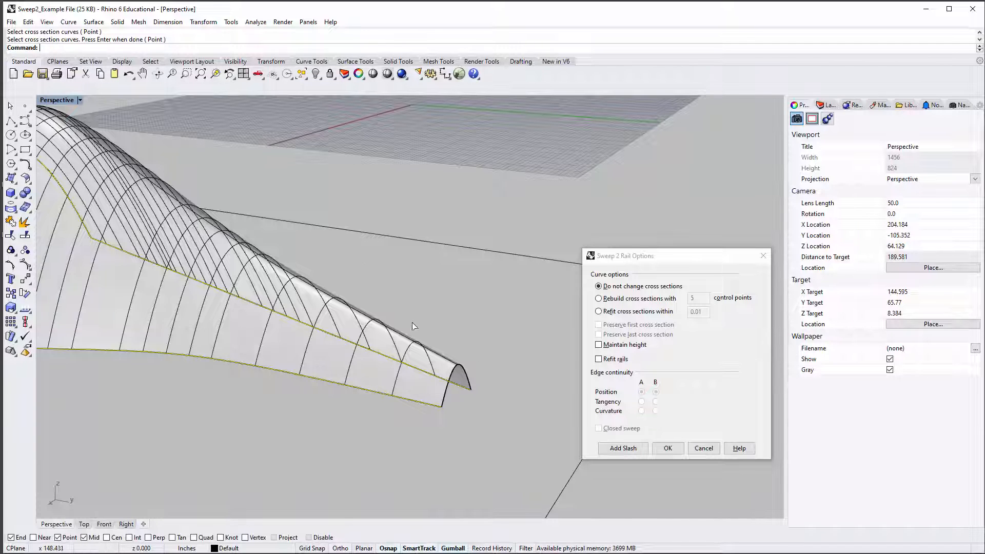
scroll(414, 326, down, 5)
scroll(217, 286, up, 2)
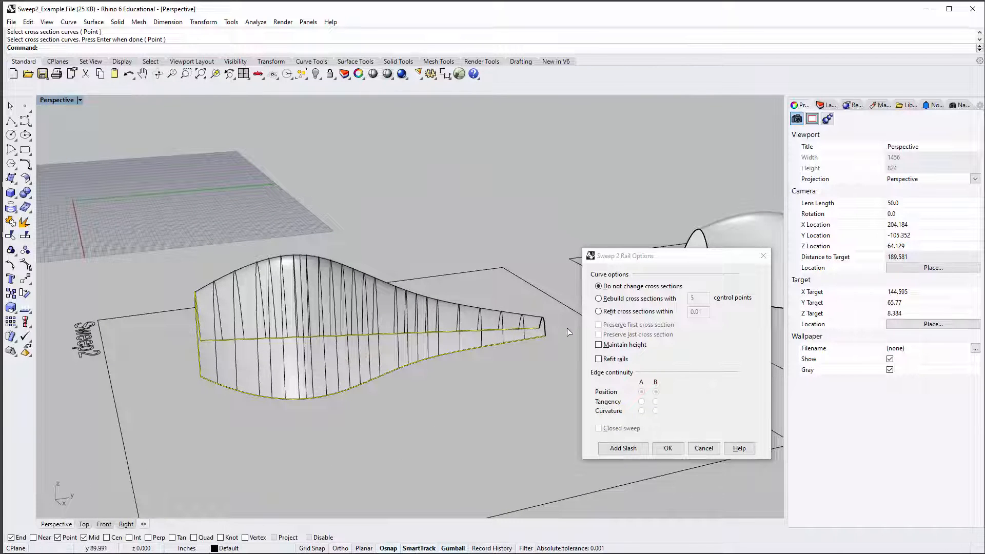
right_drag(530, 318, 416, 358)
click(665, 447)
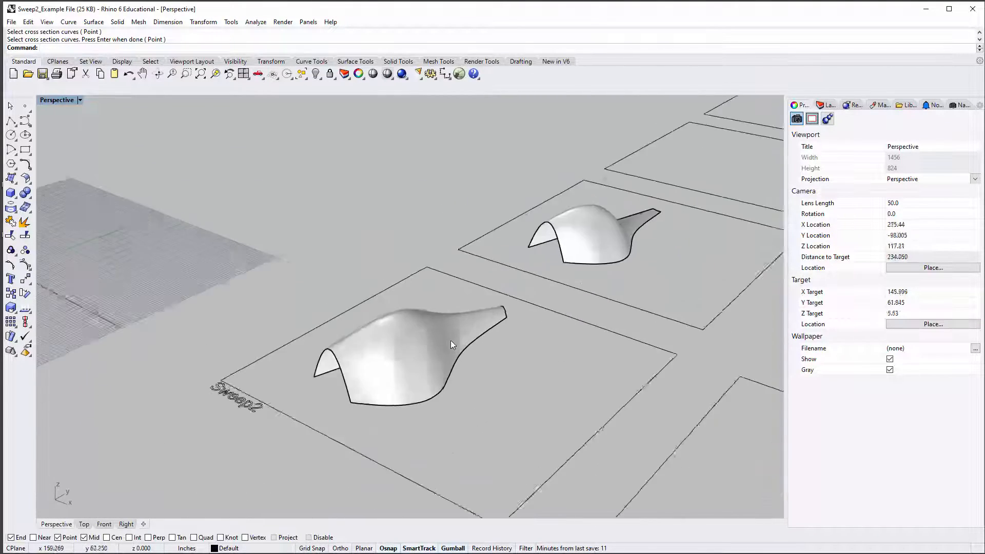
Step: Copy the single-section surface to the third frame by matching frame corners, and delete the original
click(432, 361)
scroll(432, 361, down, 3)
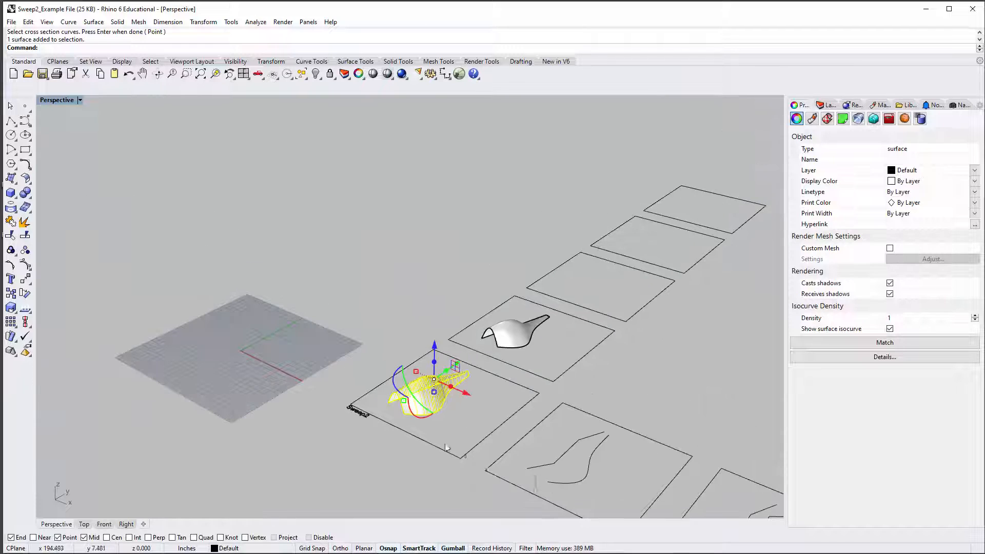
text(copy)
key(Return)
click(460, 456)
click(622, 320)
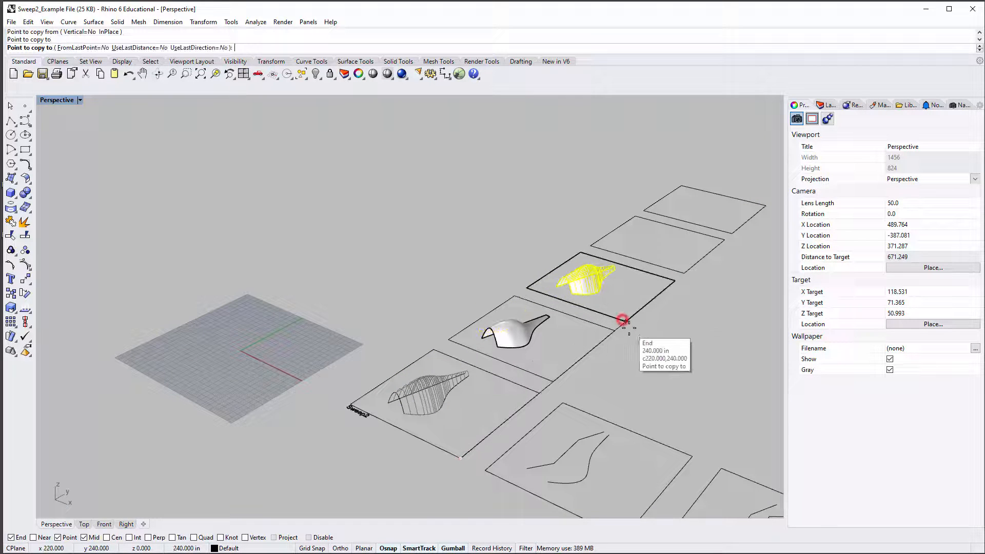
key(Return)
key(Delete)
Step: Draw a straight polyline joining the endpoints of the two rails at their narrow end
scroll(428, 395, up, 5)
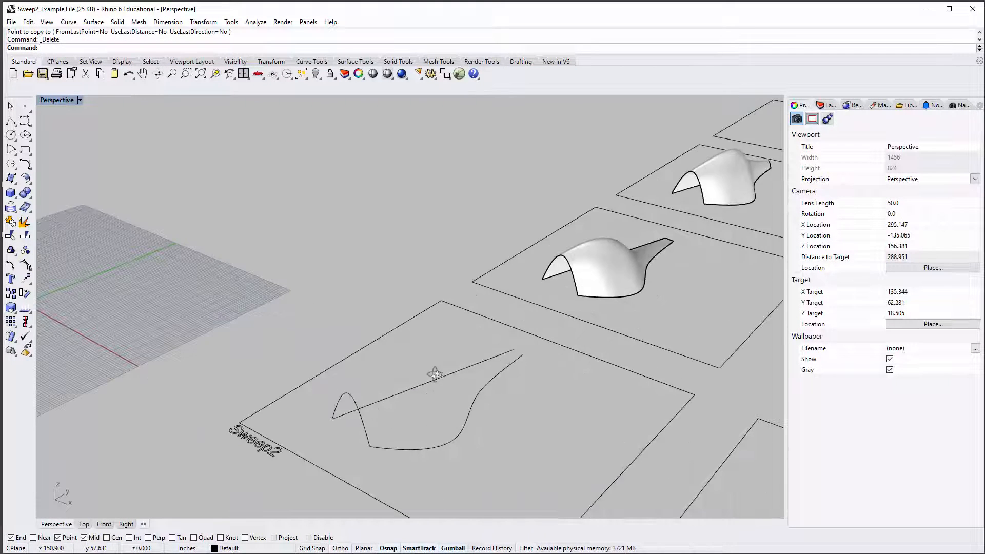
text(l)
key(Return)
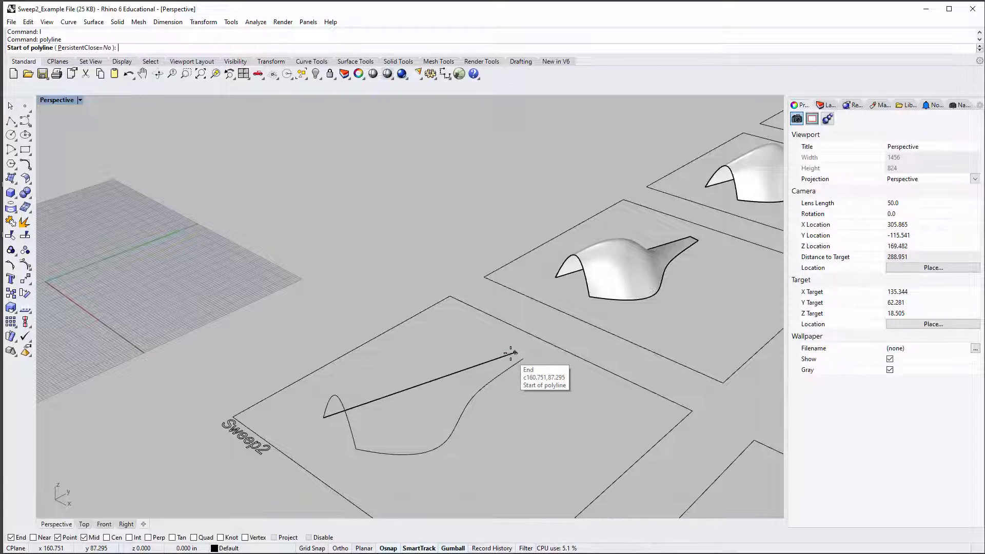
click(514, 352)
click(522, 358)
key(Return)
scroll(419, 397, up, 4)
right_drag(418, 396, 452, 384)
right_click(453, 385)
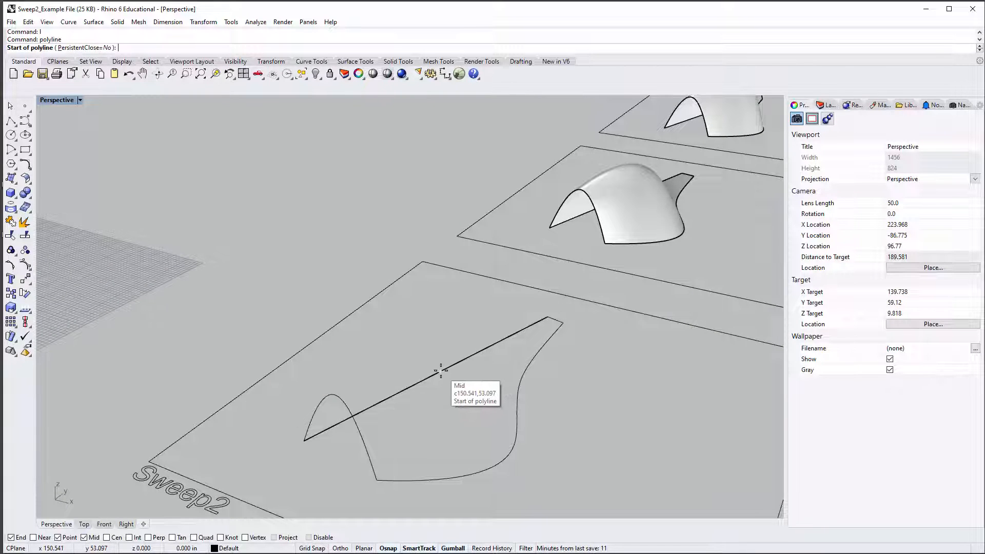
click(440, 371)
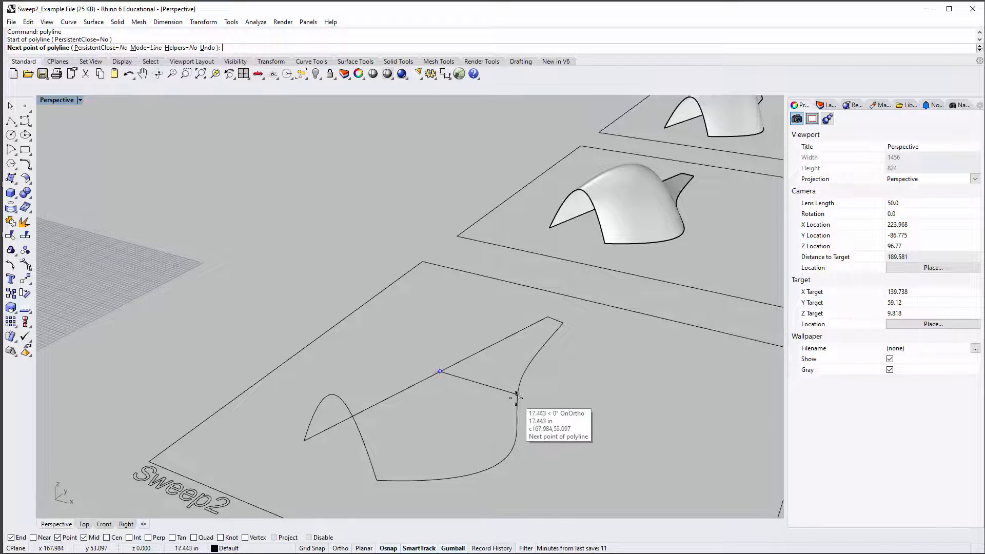
key(Escape)
click(350, 418)
click(561, 322)
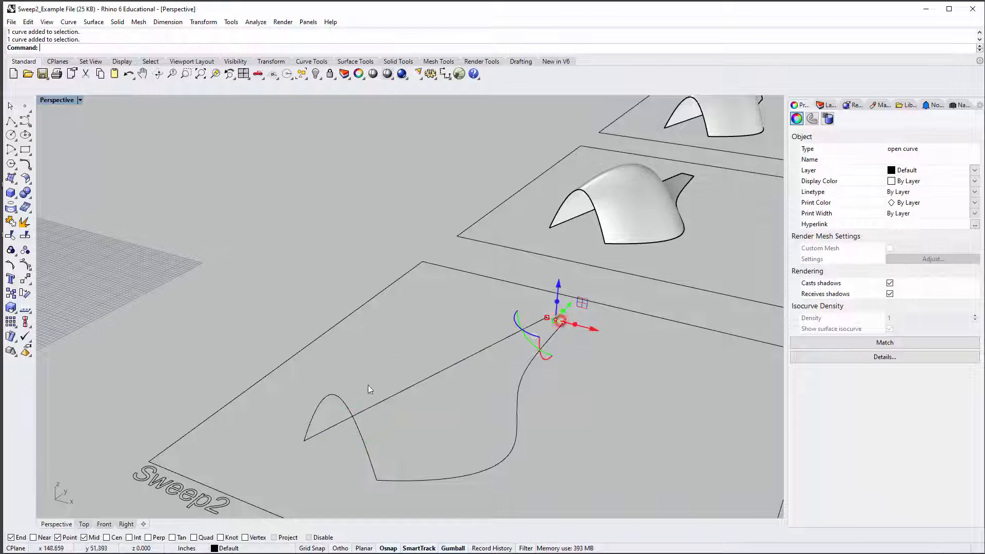
click(330, 399)
key(F10)
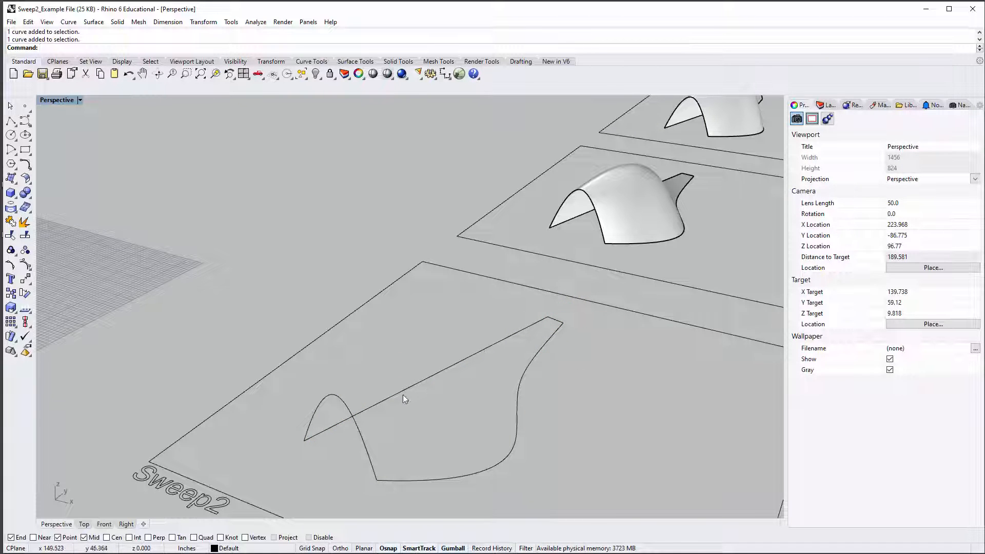
click(374, 403)
click(479, 466)
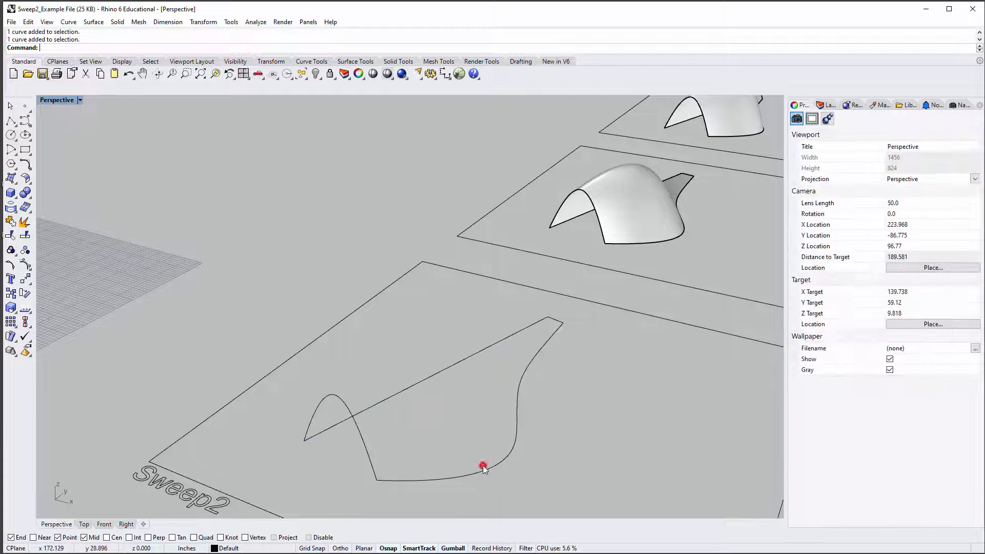
click(473, 470)
click(430, 432)
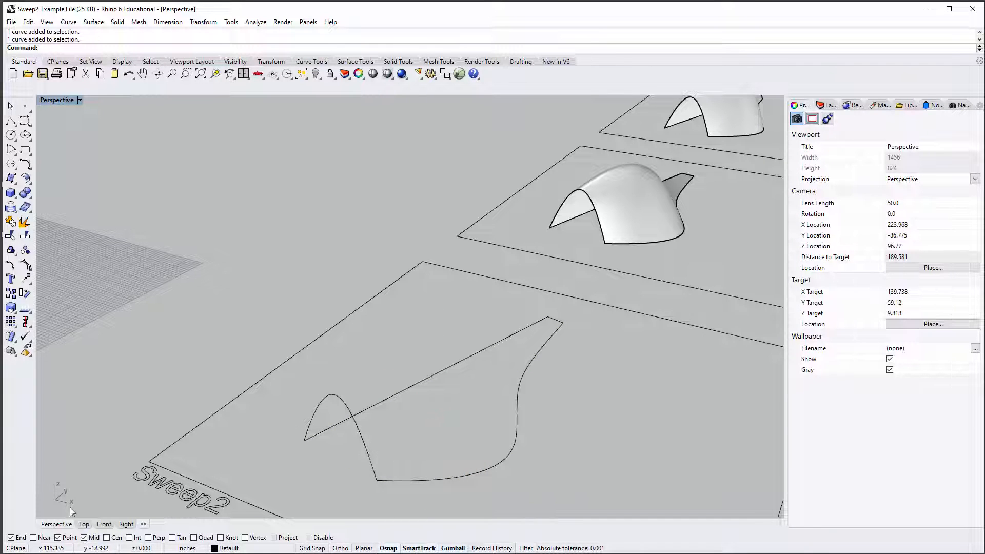
Step: Enable the Near object snap and draw a polyline about 20.1 in long between the two rails, partway along their length
click(34, 538)
text(polyline)
key(Return)
click(421, 384)
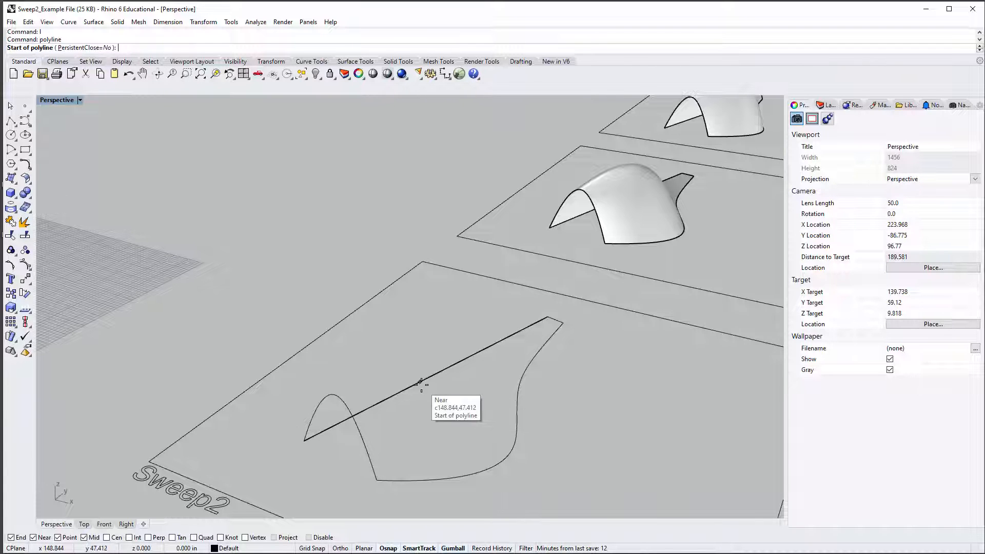
right_drag(484, 383, 451, 451)
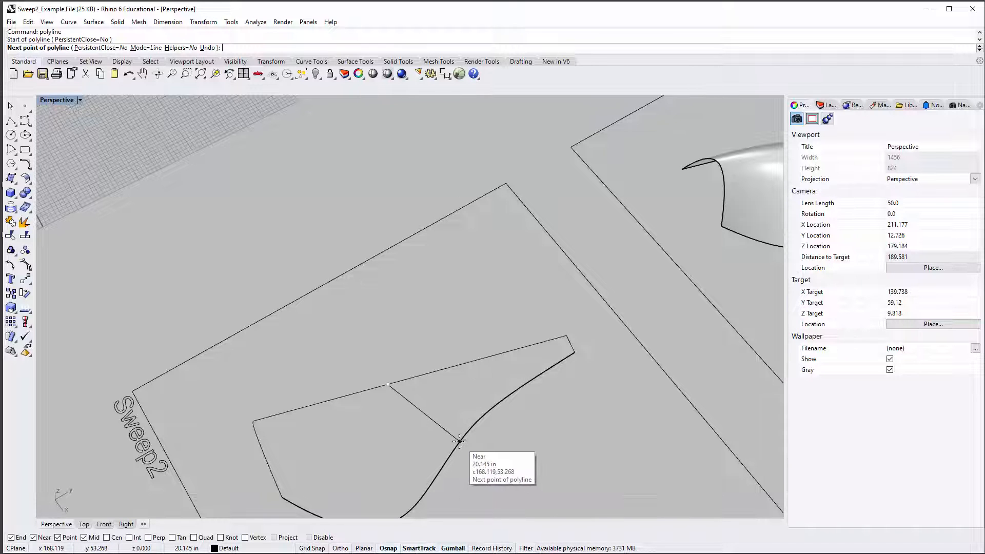
click(458, 441)
key(Return)
Step: Rebuild the middle line between the rails with five control points
right_drag(467, 448, 500, 381)
click(499, 380)
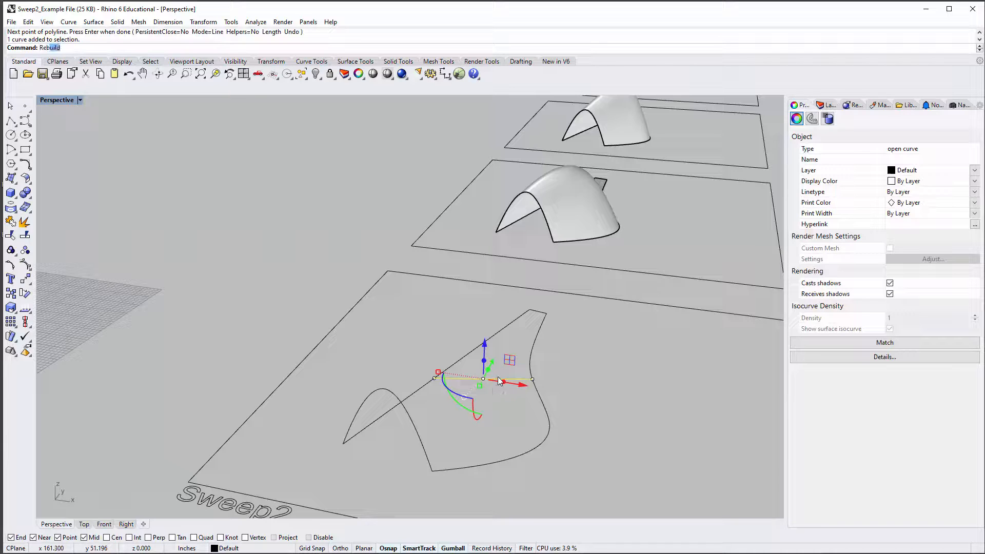
text(Reb)
key(Return)
key(Return)
Step: Raise the middle control point of the rebuilt line vertically to form an arched intermediate cross section
scroll(486, 394, up, 3)
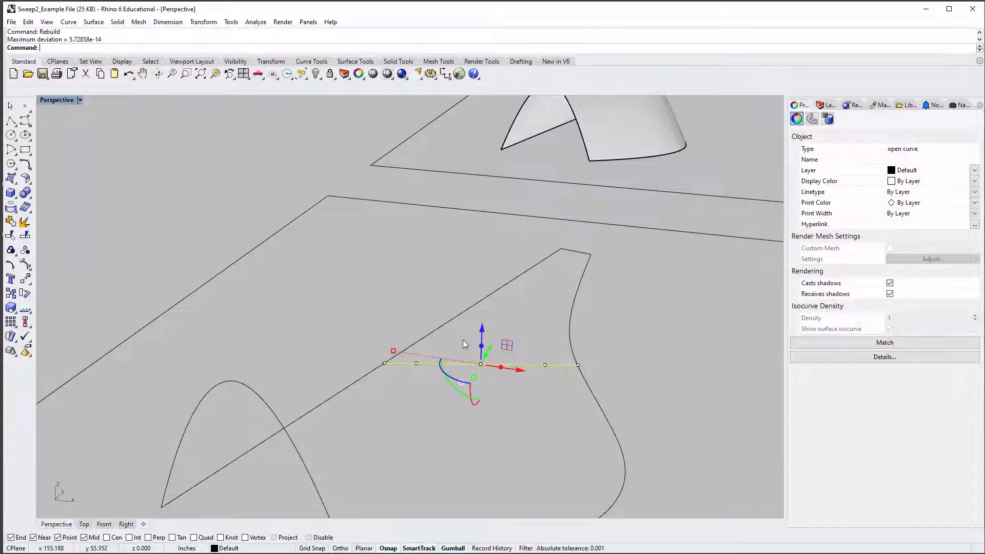
click(480, 364)
drag(481, 336, 487, 145)
scroll(464, 377, down, 4)
key(Escape)
key(Escape)
right_drag(503, 400, 446, 323)
click(462, 318)
click(482, 426)
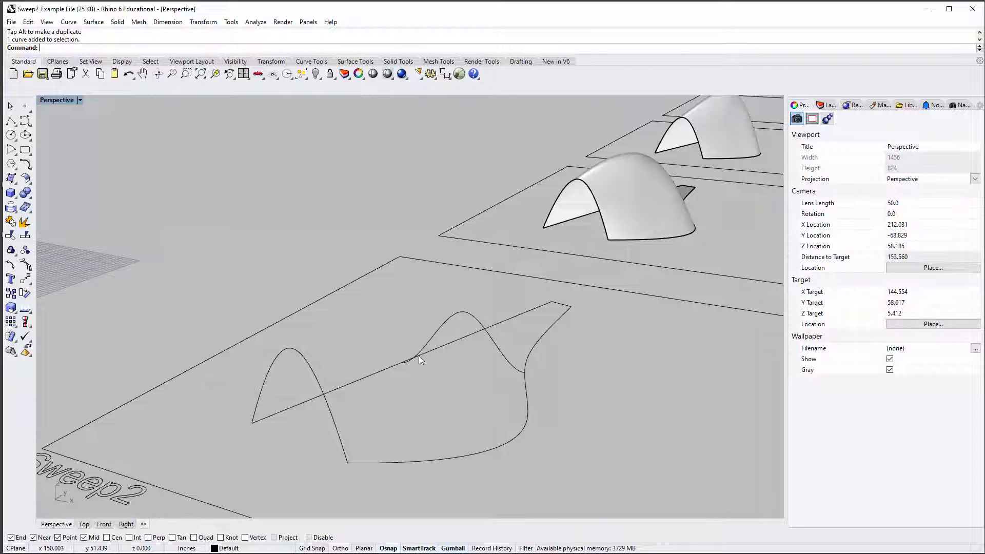
Step: Run Sweep2 along the straight and curved rails with the front arch, middle arch and narrow-end line as cross sections
right_drag(476, 377, 454, 435)
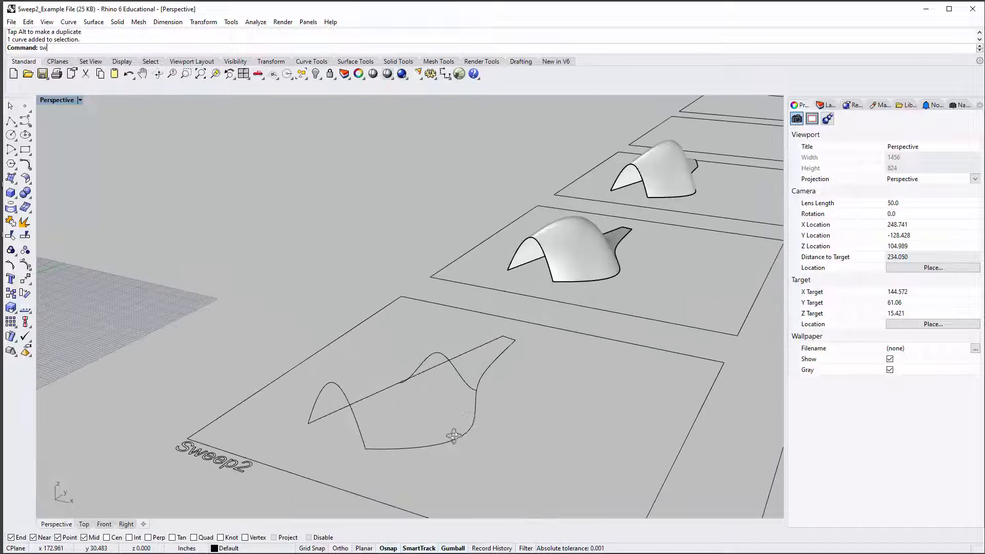
text(eep2)
key(Return)
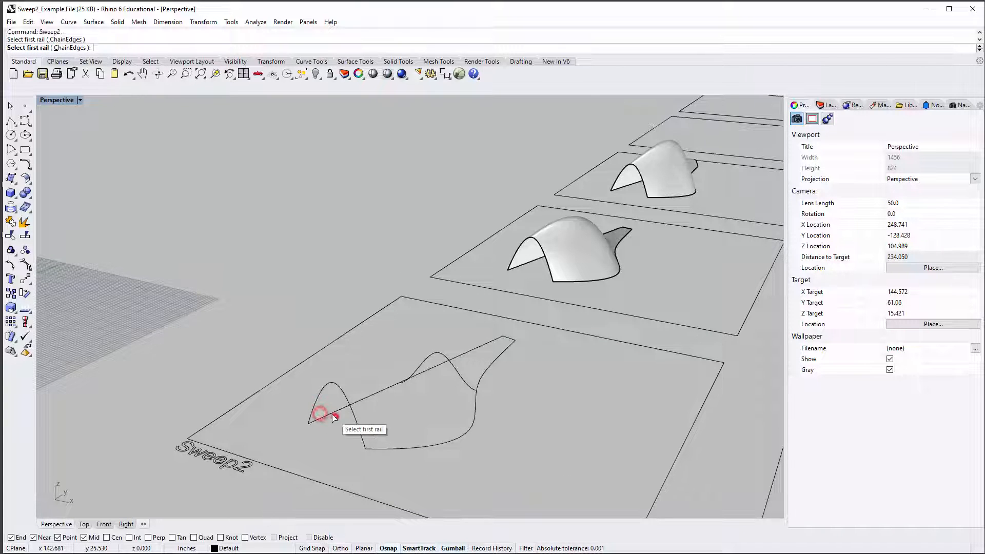
click(333, 414)
click(405, 446)
click(338, 386)
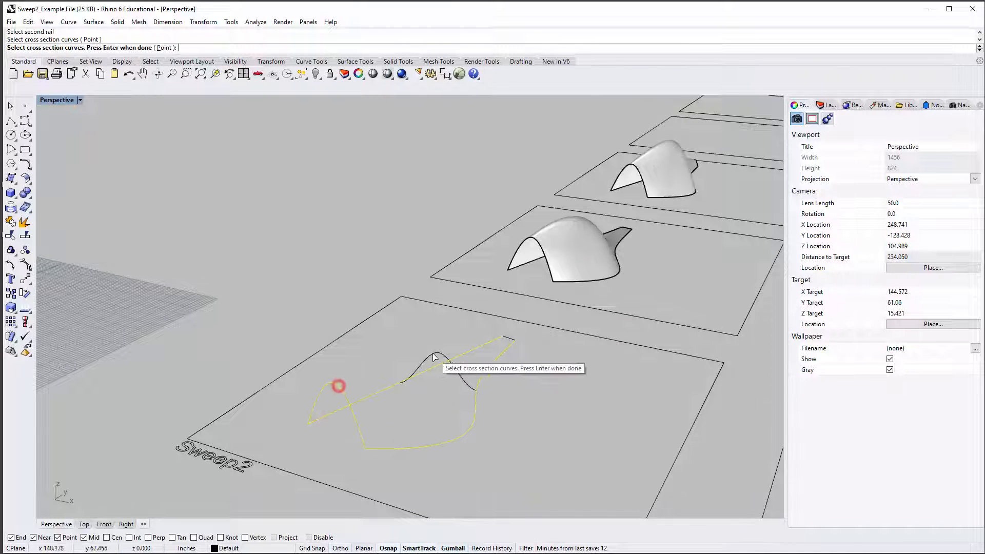
click(434, 354)
click(508, 336)
key(Return)
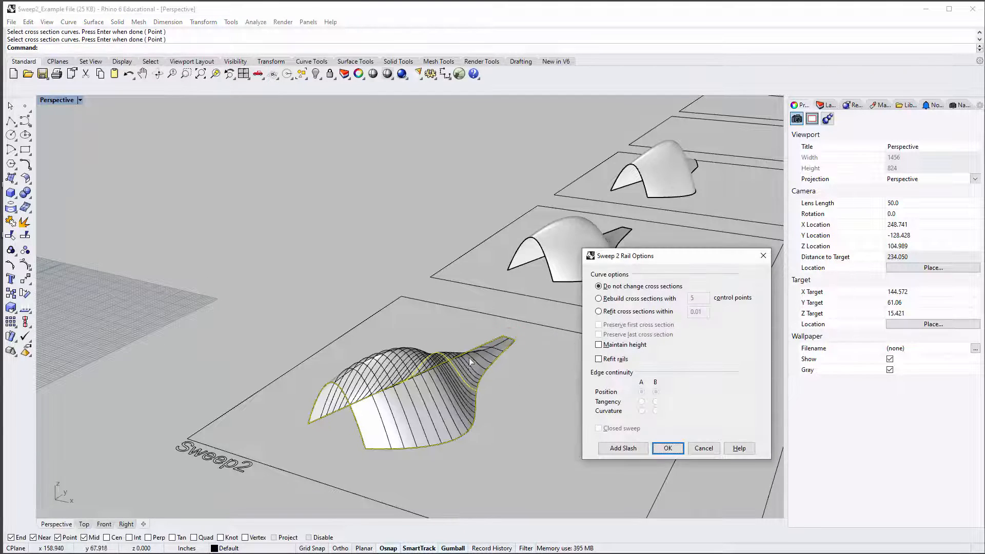
Step: Inspect the three-section sweep preview from above and the side, compare it with Maintain height, and turn on Refit rails
right_drag(471, 362, 241, 340)
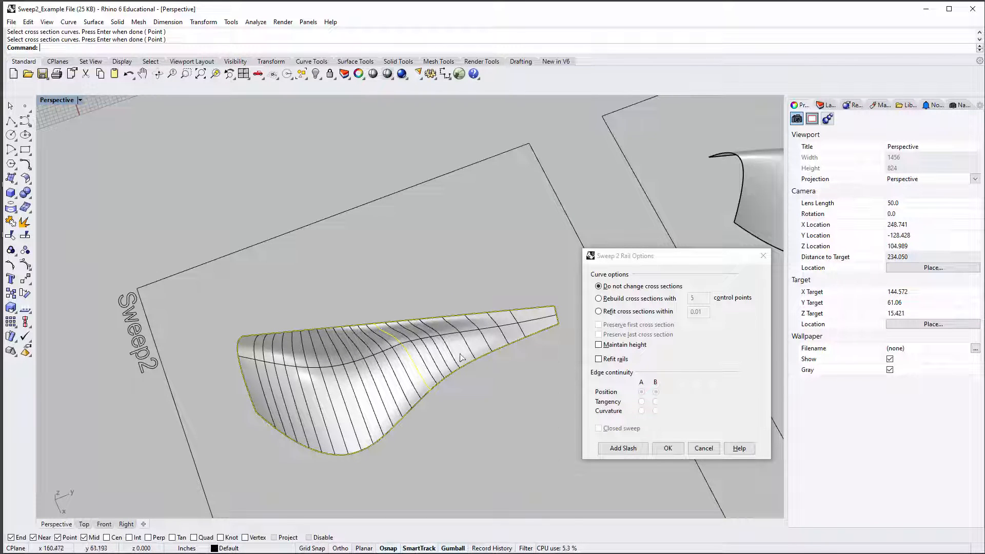
right_drag(399, 370, 411, 321)
right_drag(486, 282, 185, 191)
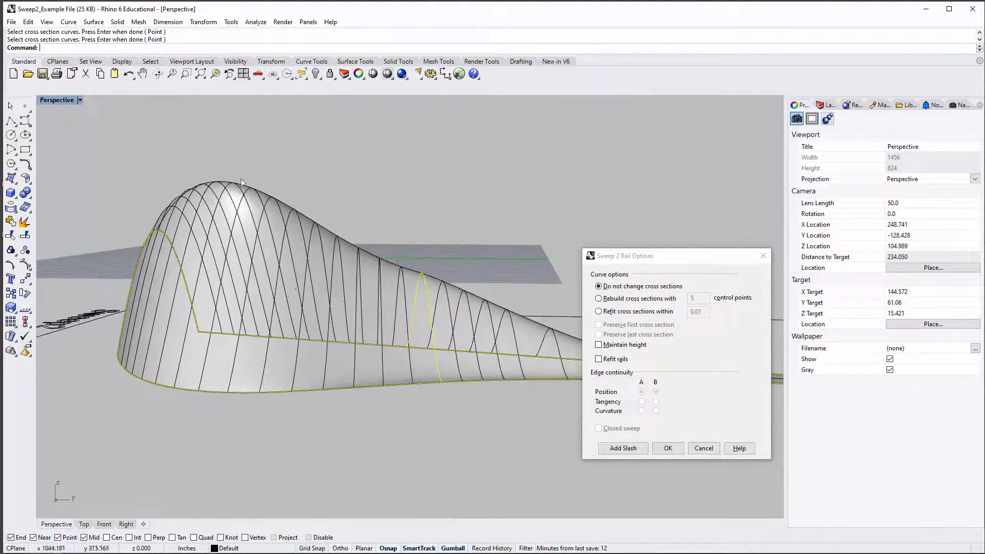
right_drag(289, 301, 231, 270)
click(619, 346)
click(622, 345)
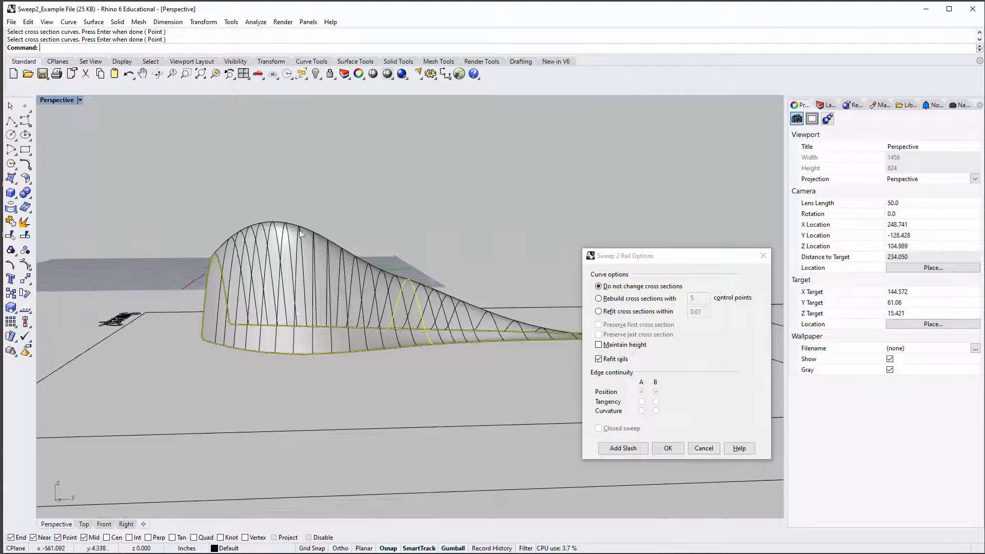
right_drag(430, 297, 456, 303)
Step: Preview the sweep with its cross sections rebuilt to 9 control points
click(656, 301)
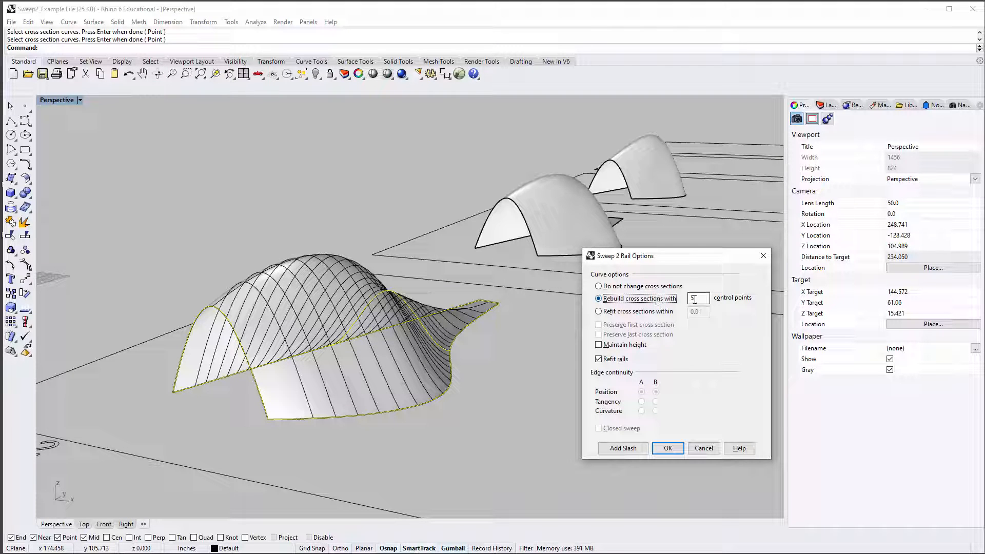
double_click(695, 300)
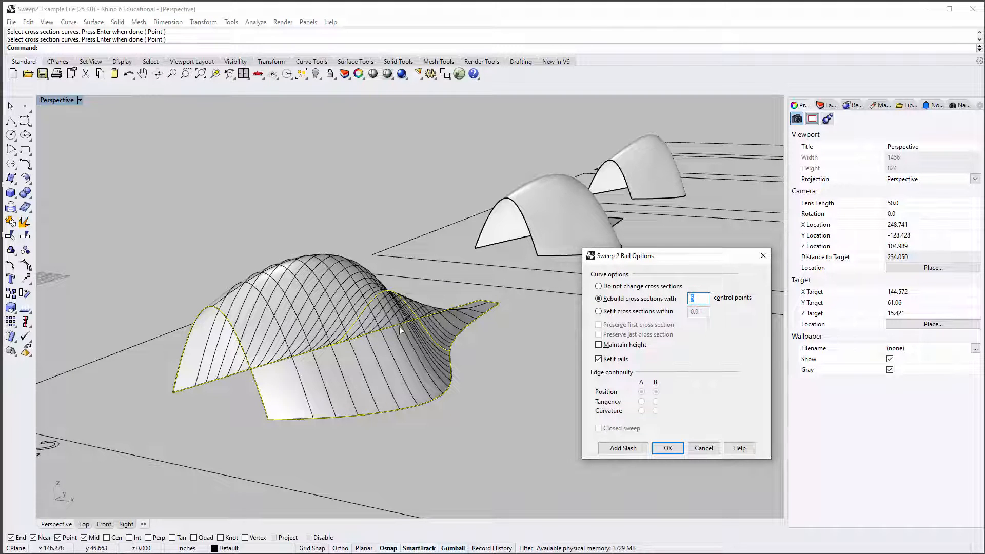
right_drag(455, 314, 701, 294)
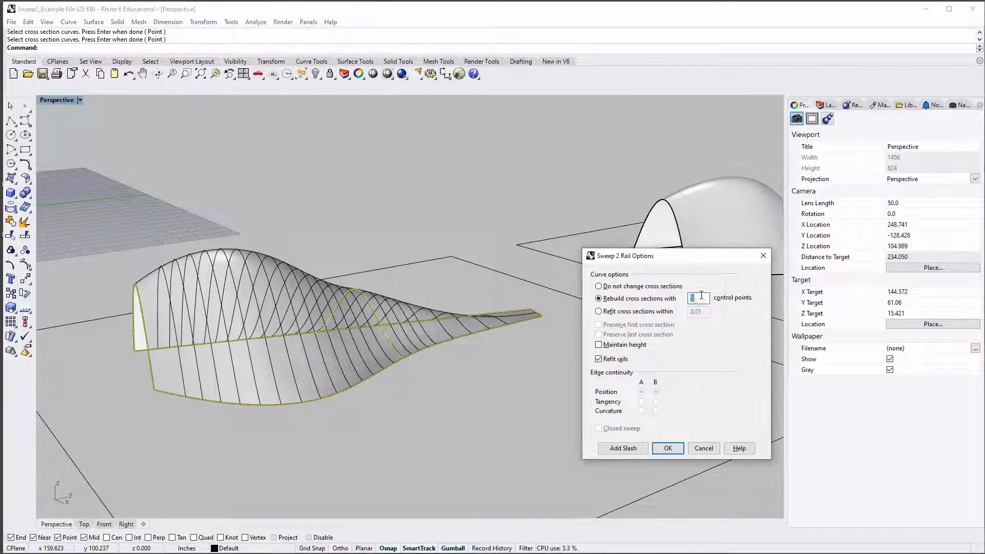
key(Tab)
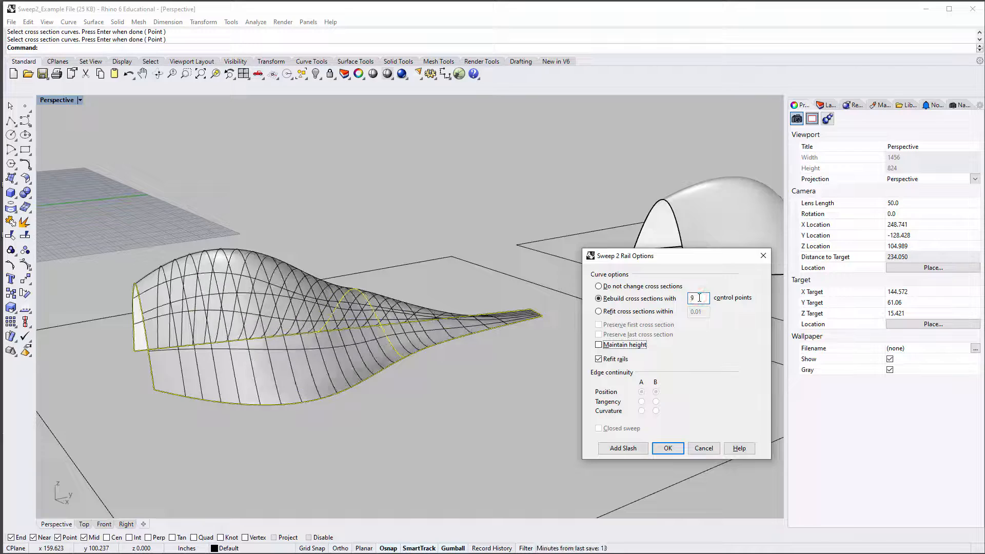
right_drag(241, 313, 287, 311)
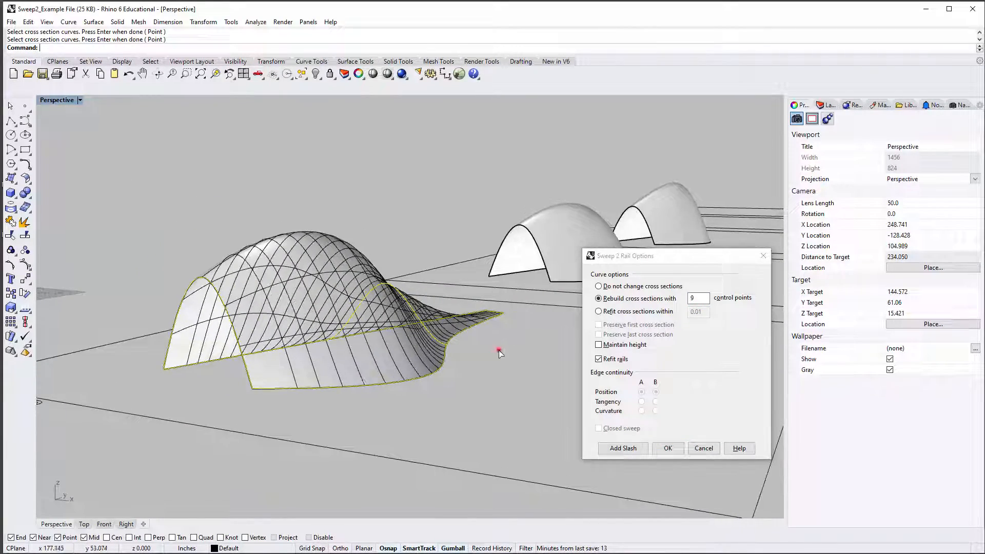
right_drag(501, 351, 317, 347)
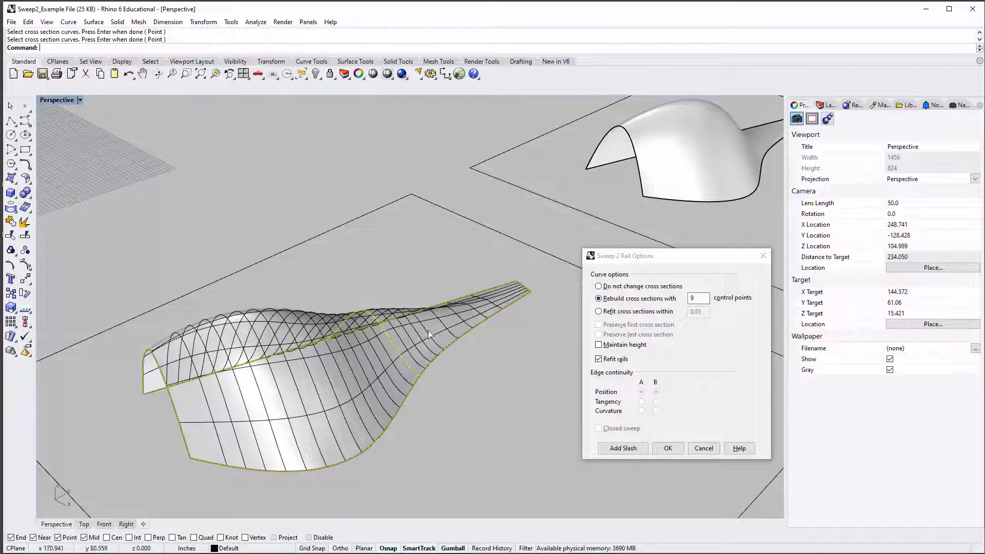
Step: Set the sweep to leave its cross sections unchanged, inspect the preview and create the three-section surface
click(632, 286)
right_drag(354, 393, 136, 350)
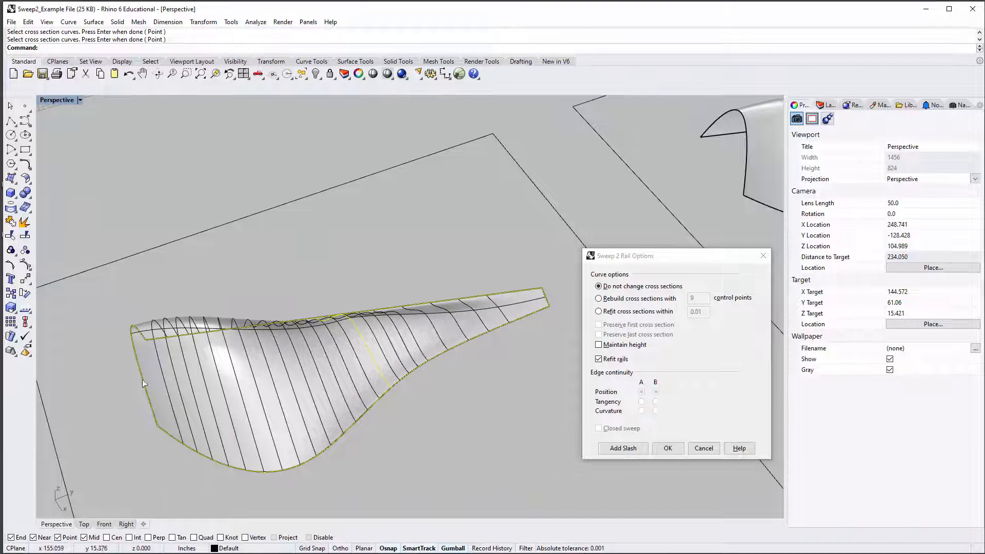
right_drag(314, 328, 228, 406)
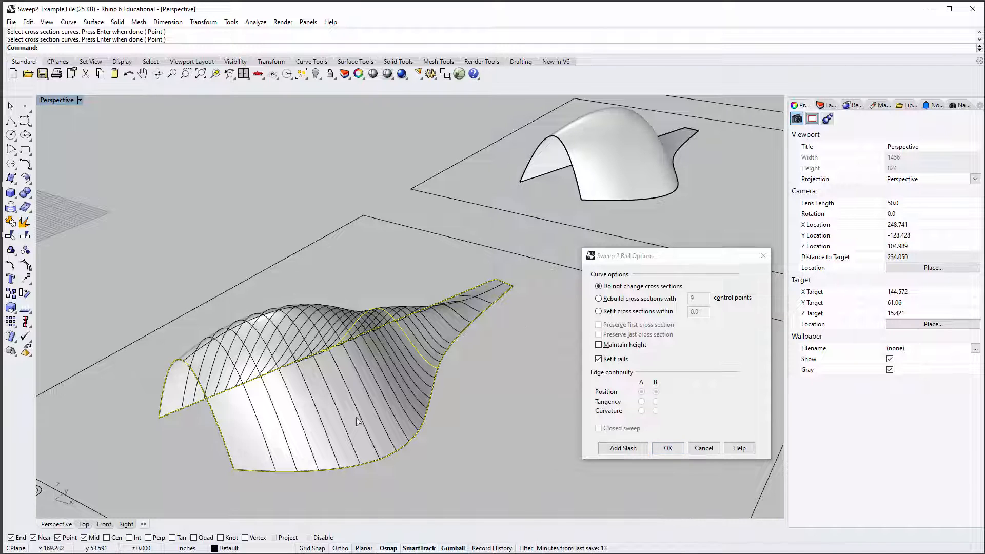
click(667, 448)
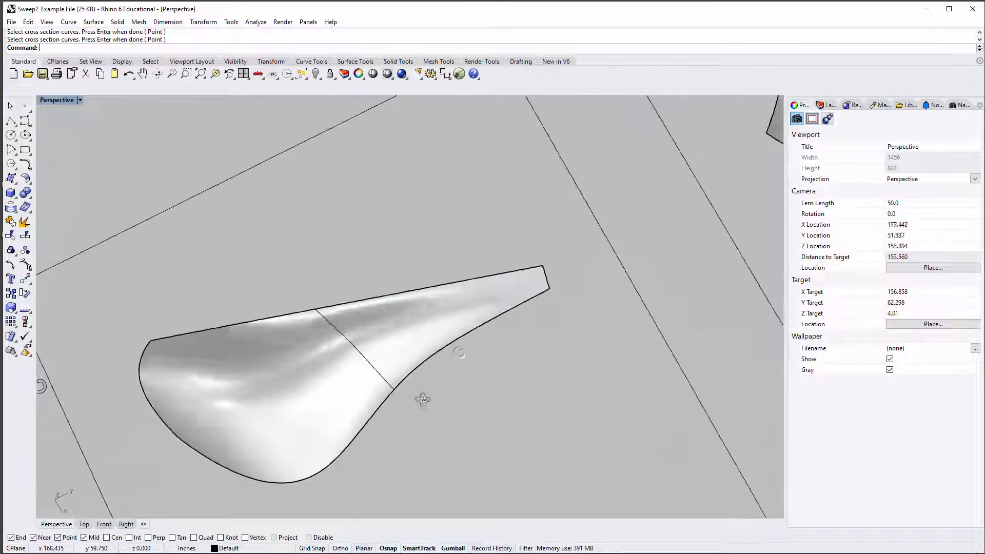
Step: Copy the three-section surface to the fourth frame by matching frame corners
scroll(405, 380, down, 5)
click(404, 377)
text(copy)
key(Return)
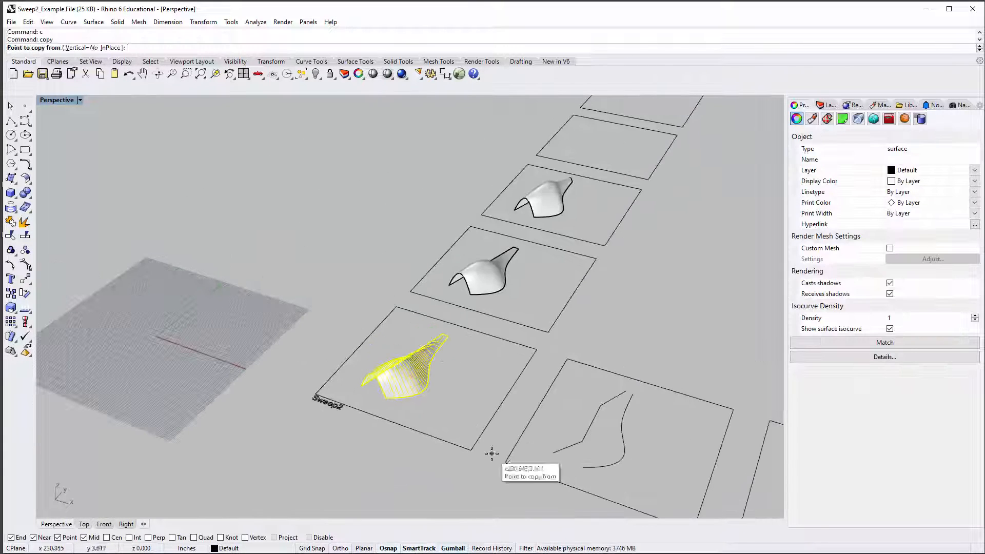
click(476, 452)
click(648, 179)
key(Return)
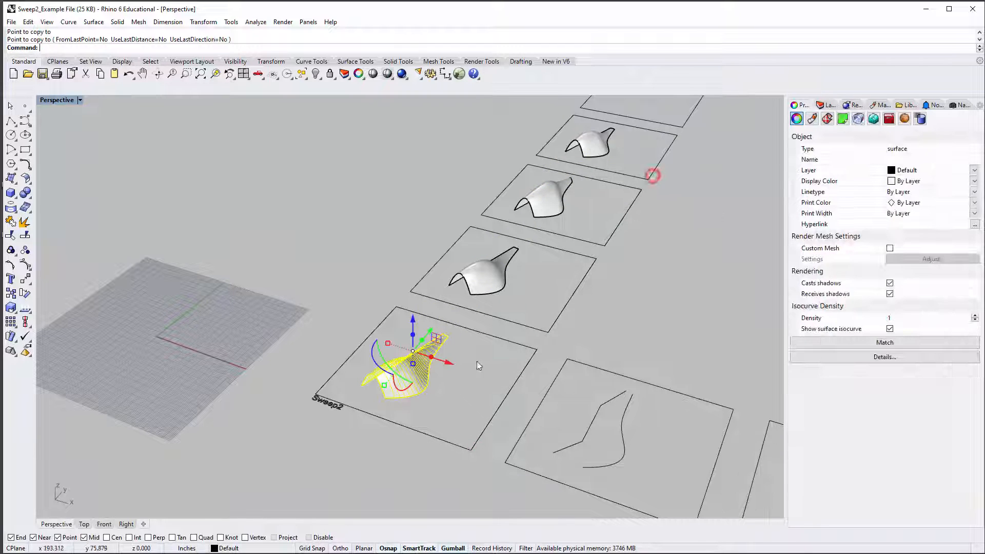
Step: Delete the original three-section surface and the middle arch curve from the first frame
scroll(476, 361, up, 6)
click(443, 369)
right_drag(436, 371, 272, 342)
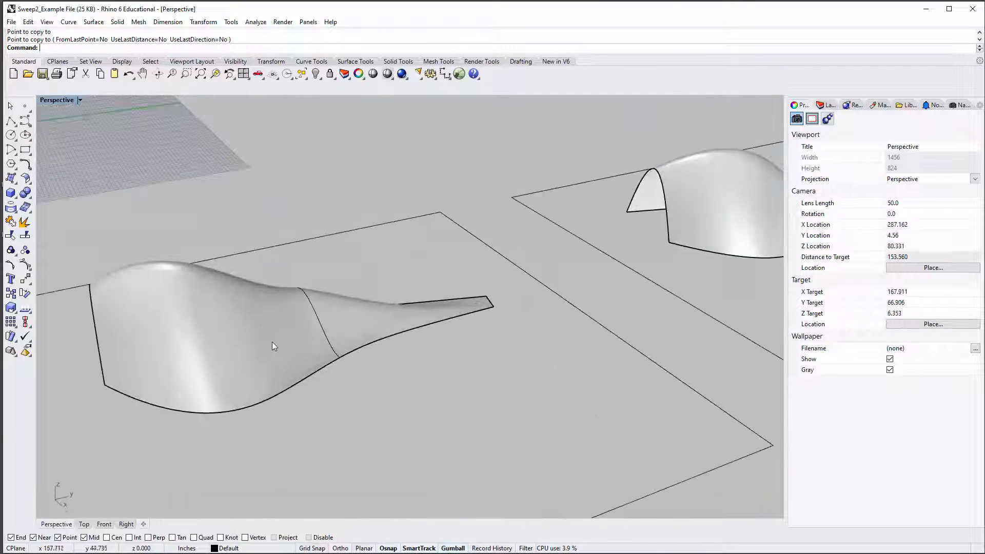
click(272, 341)
key(Delete)
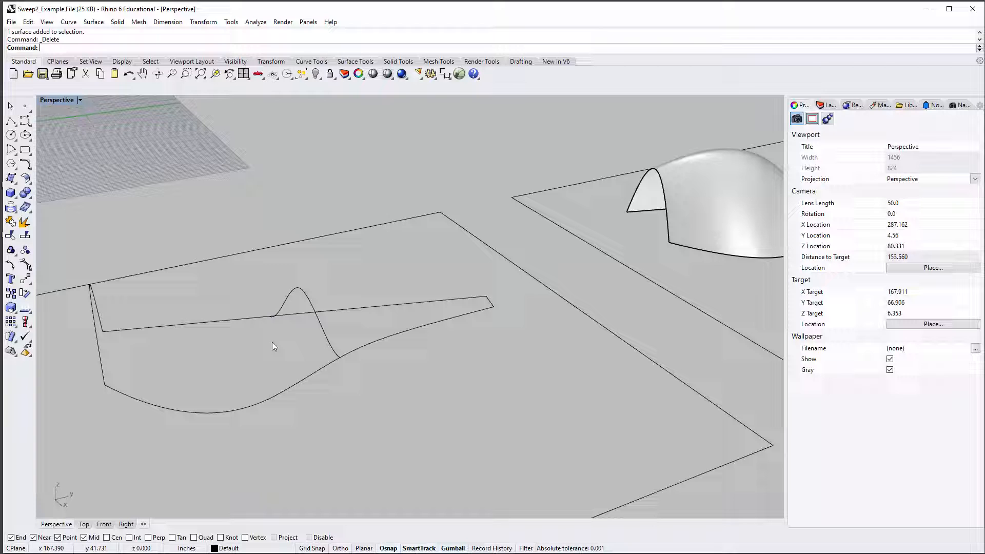
click(325, 332)
key(Delete)
scroll(286, 299, down, 3)
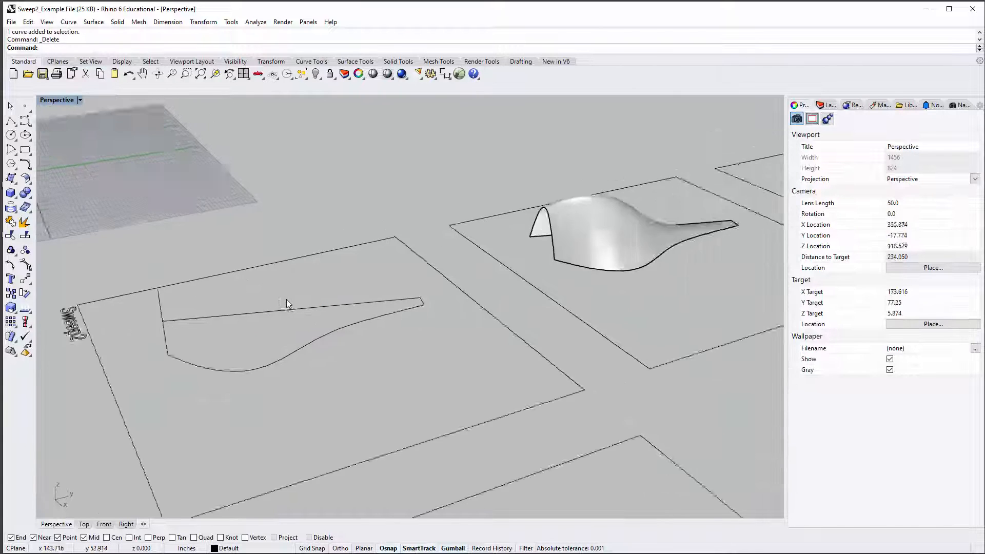
Step: Run Sweep2 along the straight and curved rails with the front arch and narrow-end line as cross sections
right_drag(286, 300, 275, 395)
key(Return)
click(270, 379)
click(327, 415)
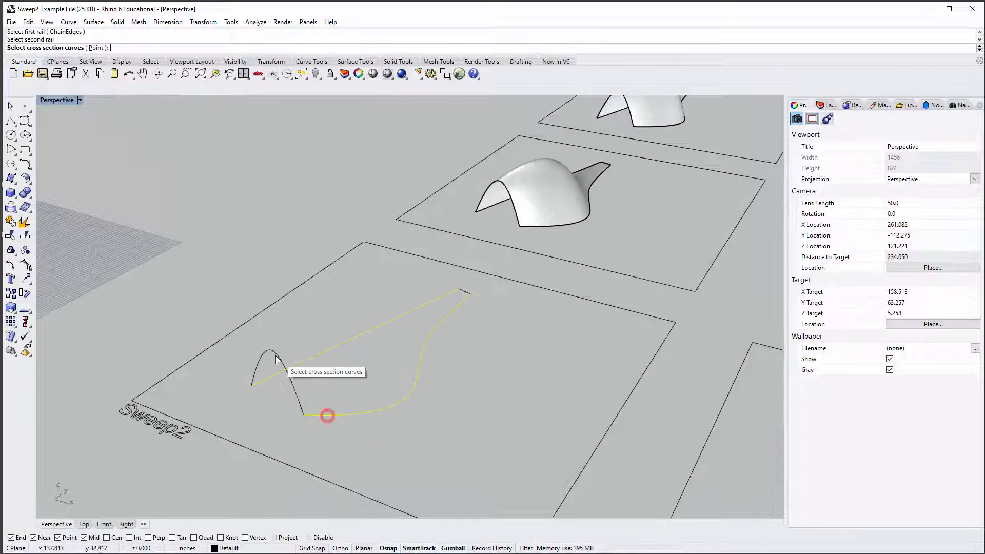
click(274, 354)
click(466, 289)
key(Return)
Step: Add three slashes to the two-section sweep, each linking a point on the straight rail to one on the curved rail
right_drag(414, 293, 350, 329)
scroll(406, 329, up, 4)
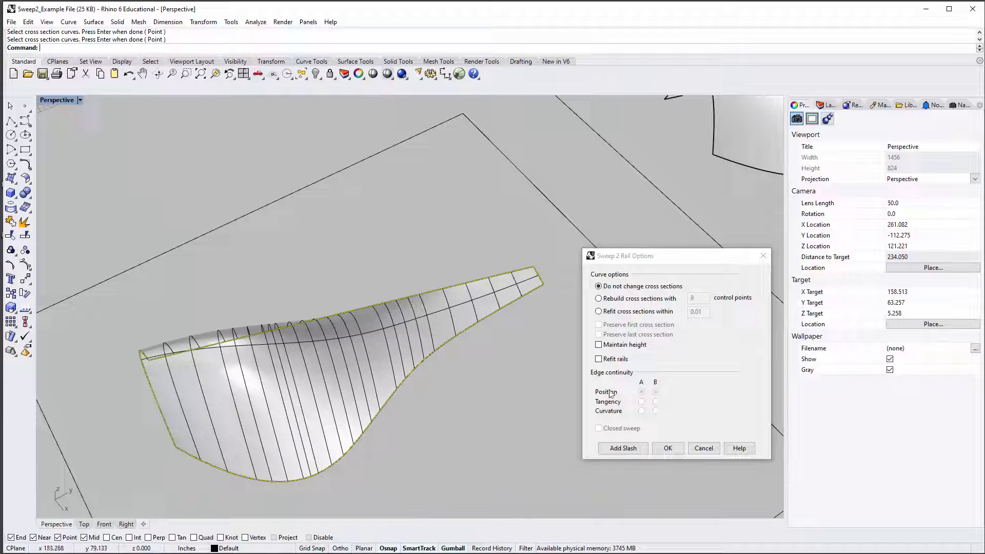
click(619, 450)
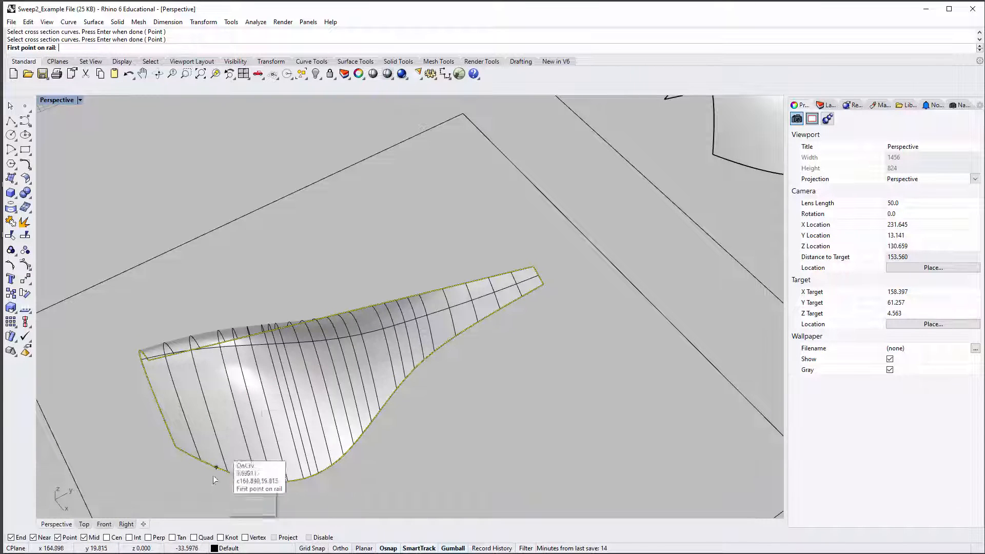
click(245, 336)
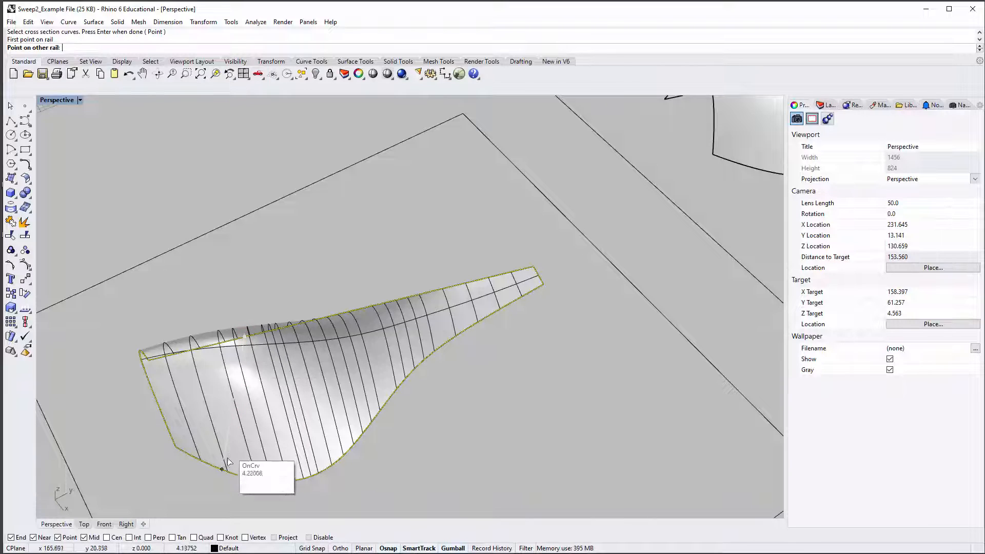
click(225, 471)
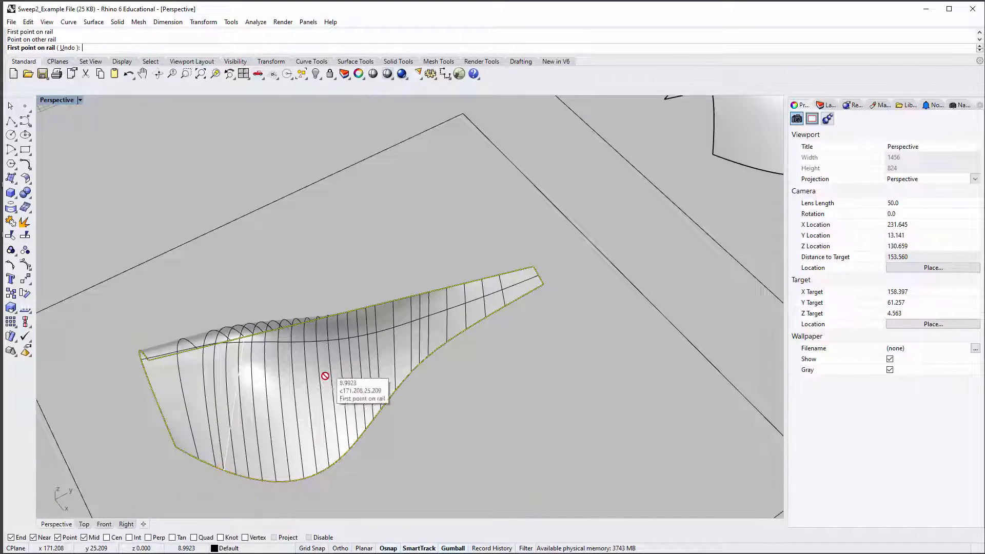
right_drag(323, 378, 308, 329)
click(306, 319)
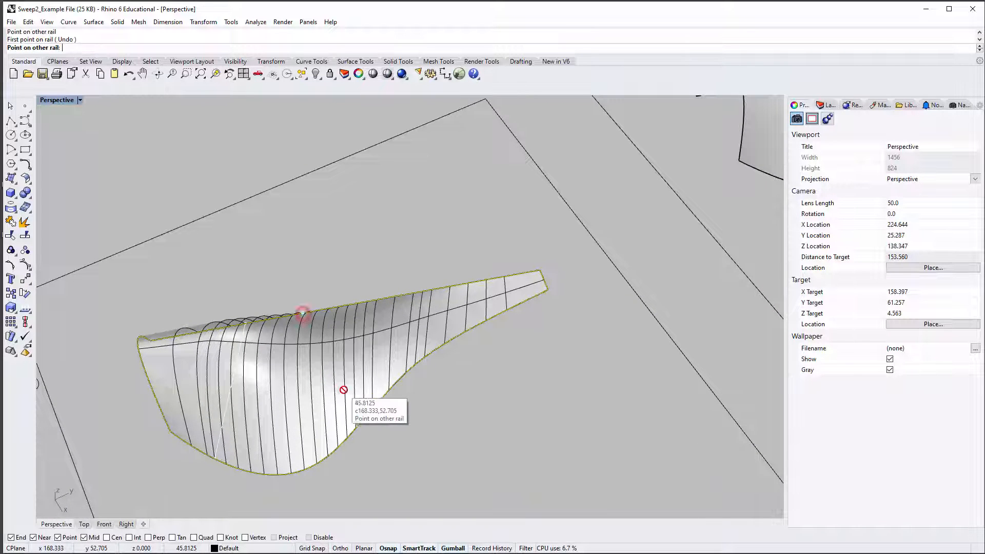
click(379, 399)
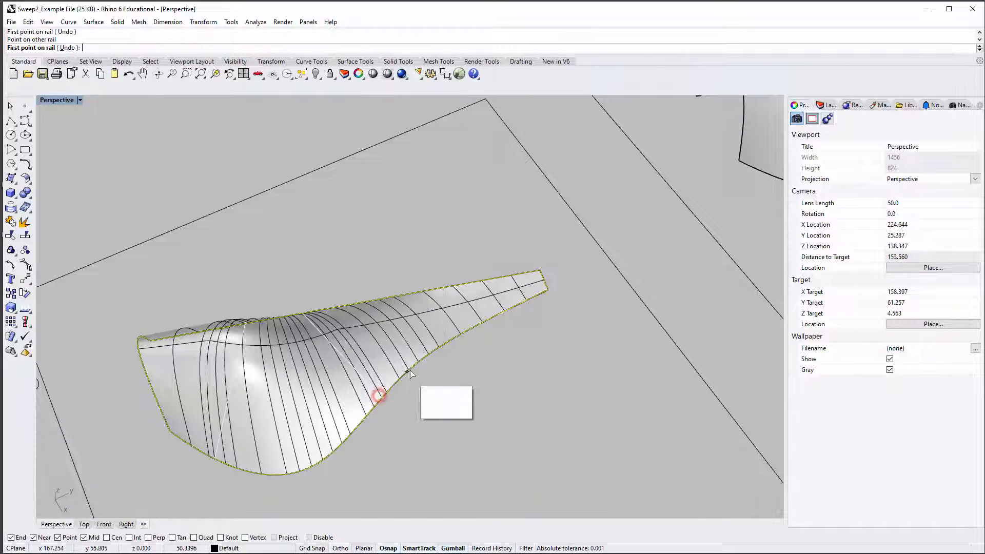
click(393, 304)
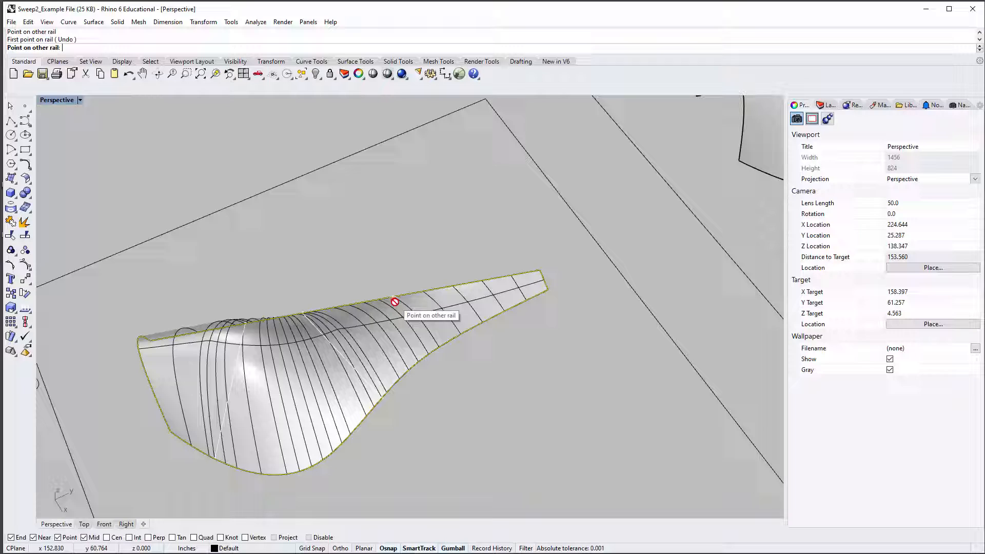
click(442, 345)
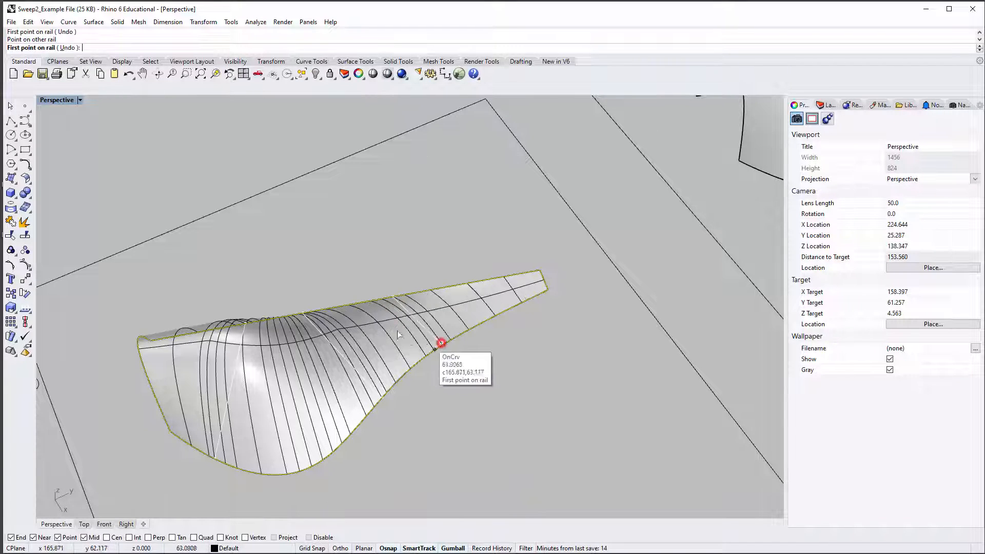
Step: Finish placing slashes, inspect the preview and create the sweep surface with unchanged cross sections
right_drag(441, 345, 269, 365)
scroll(220, 375, down, 2)
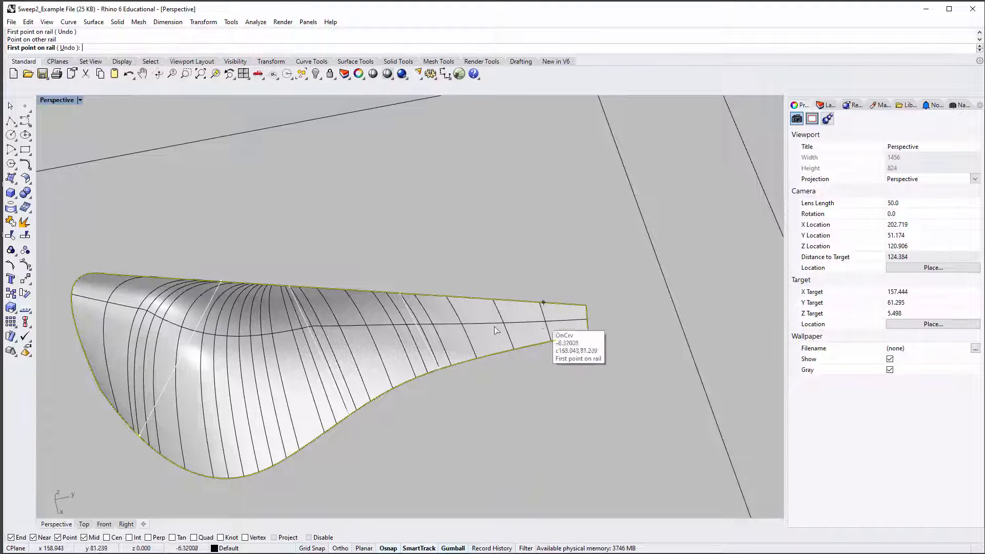
right_drag(260, 383, 259, 362)
key(Return)
right_drag(465, 350, 596, 424)
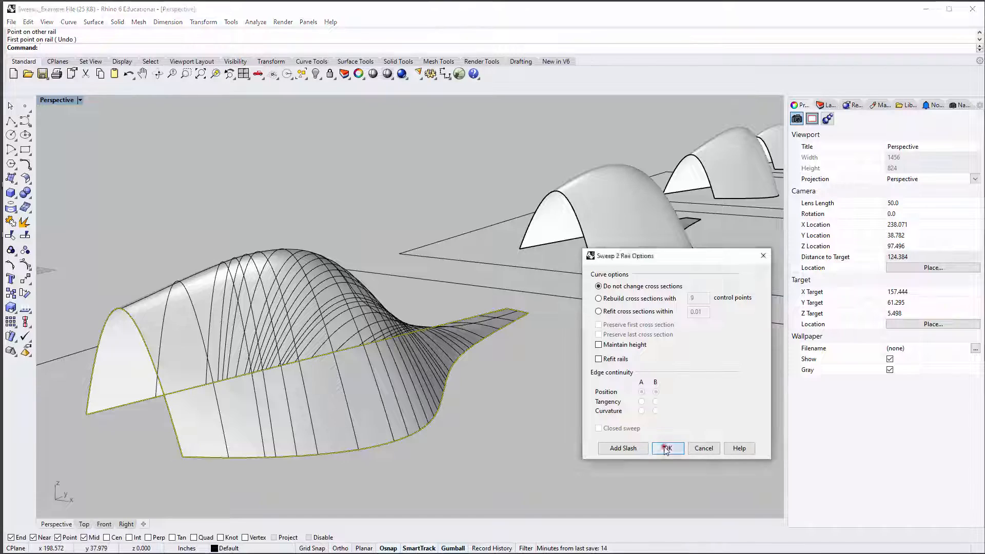
click(661, 448)
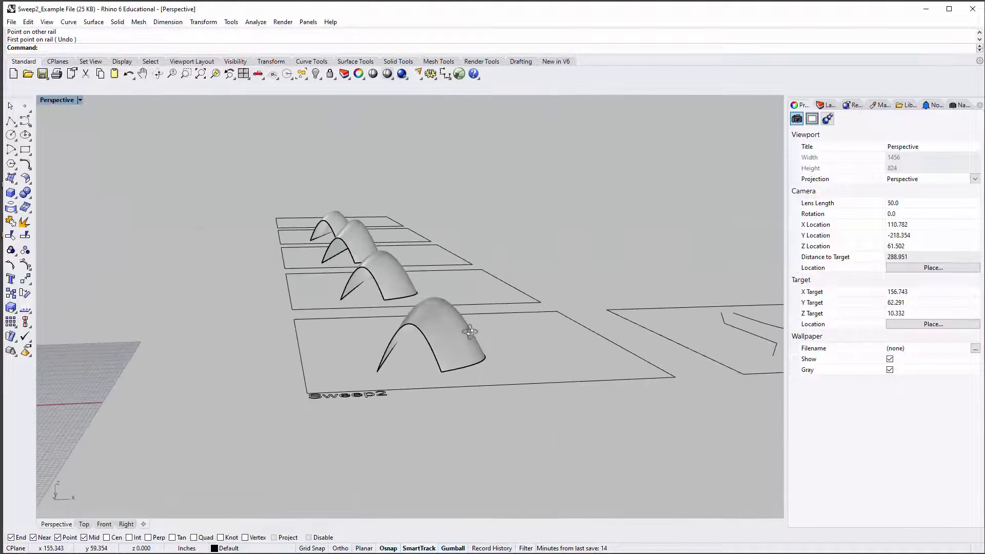
Step: Copy the slashed surface to the fifth frame by matching frame corners and delete the original from the first frame
click(470, 333)
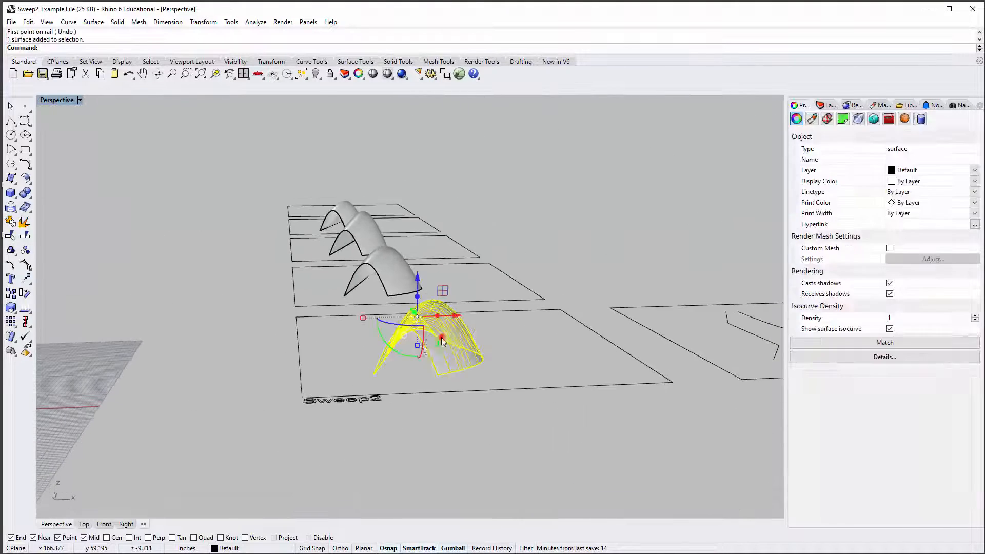
right_drag(441, 337, 367, 417)
text(copy)
key(Return)
click(385, 428)
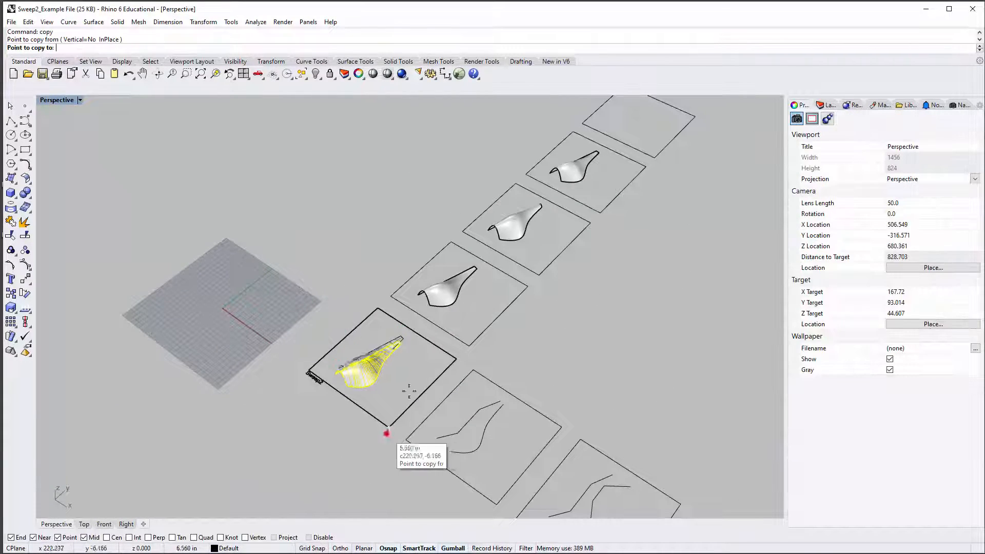
click(651, 159)
key(Escape)
scroll(369, 359, up, 5)
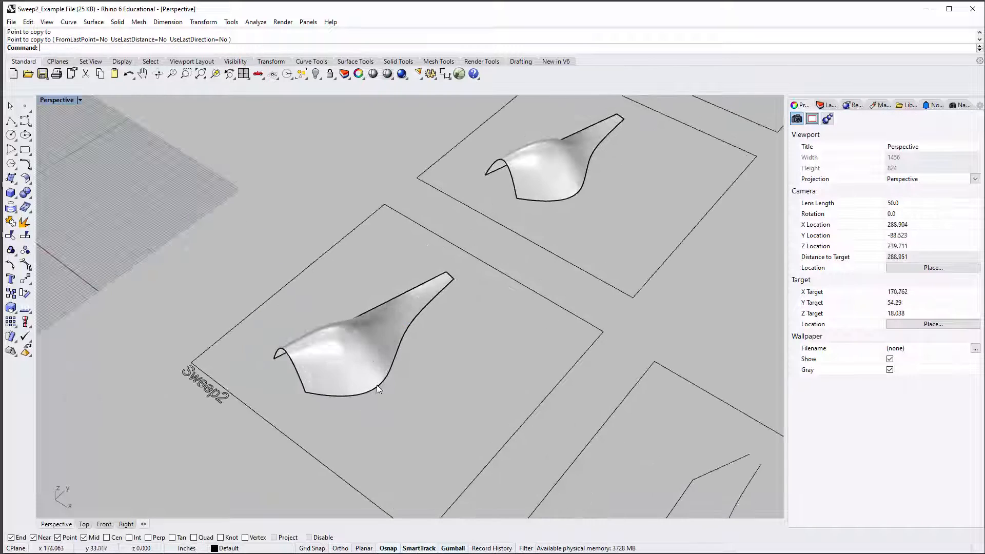
click(365, 354)
key(Delete)
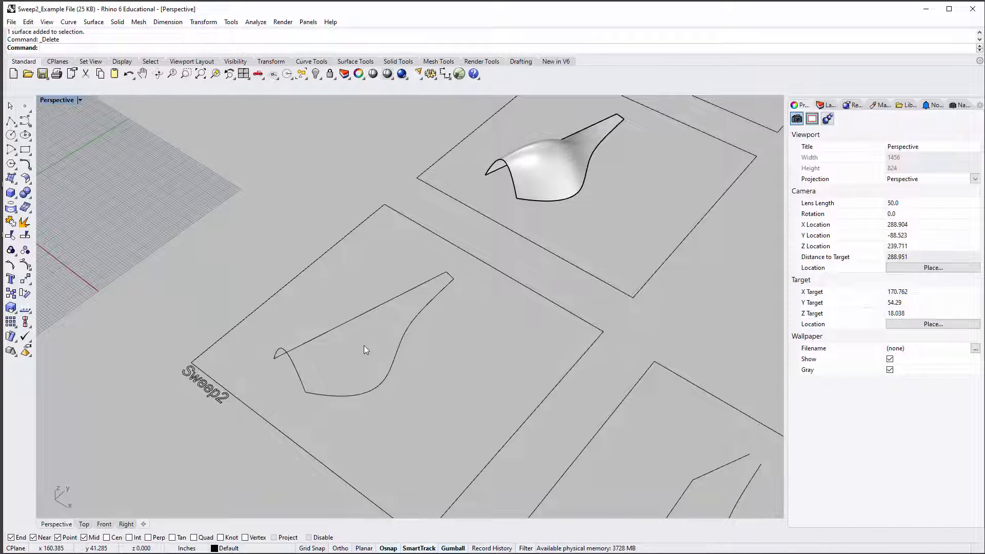
Step: Draw straight polylines joining the angled and curved rails at both ends in the frame beside the first one
scroll(364, 345, down, 6)
right_drag(374, 315, 462, 364)
scroll(461, 383, up, 4)
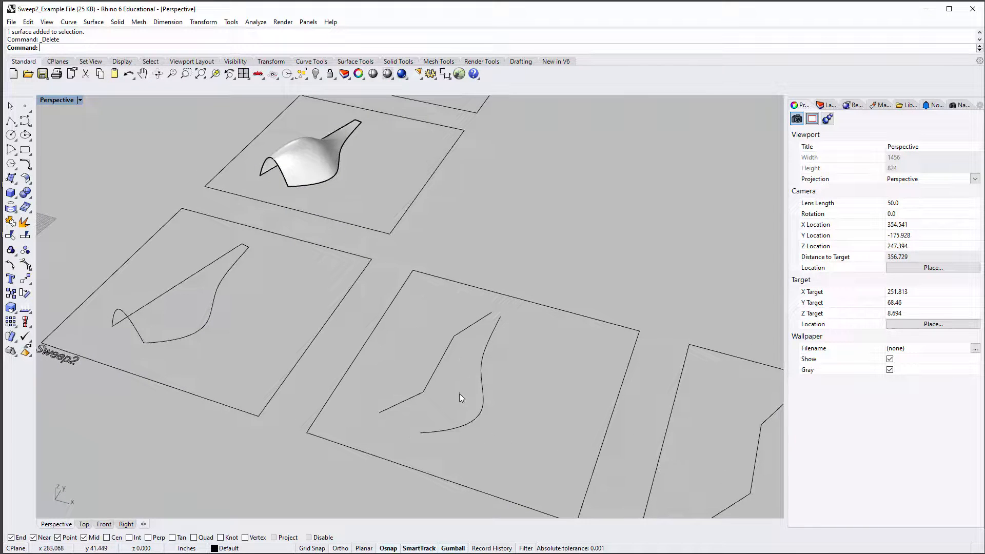
click(381, 413)
click(419, 431)
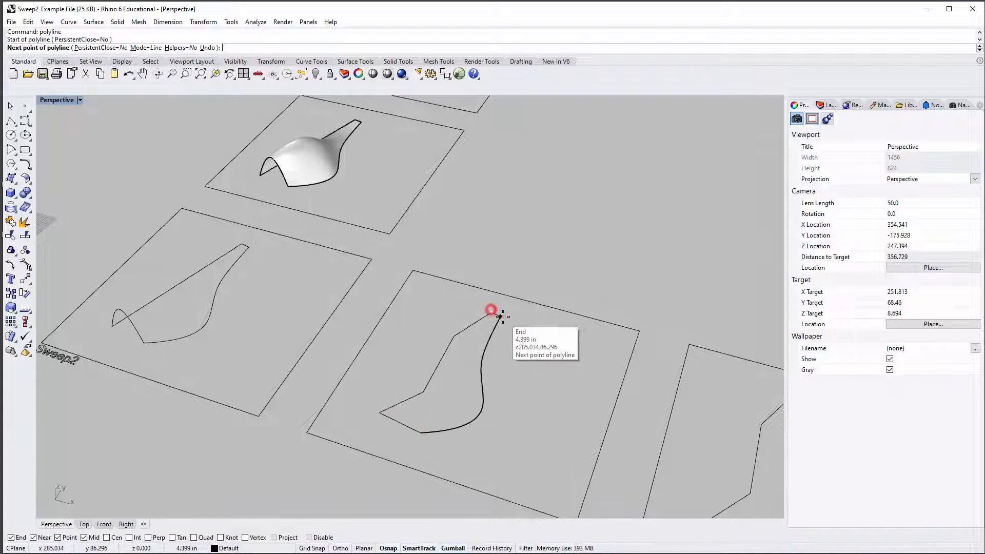
click(500, 317)
key(Return)
Step: Inspect the curved rail and the angled rail by selecting each in turn
right_drag(468, 365, 493, 359)
scroll(493, 359, up, 6)
click(492, 334)
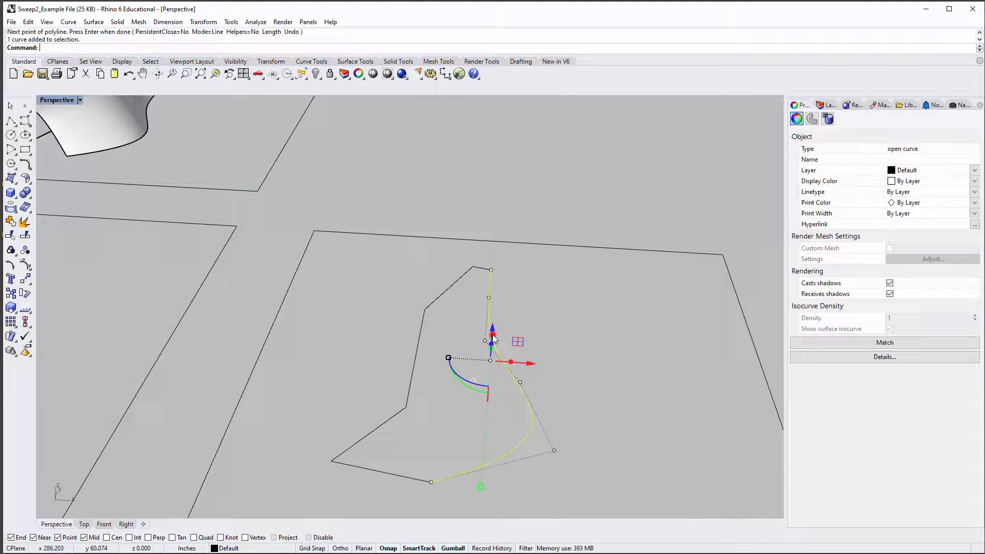
click(451, 332)
click(421, 334)
click(338, 325)
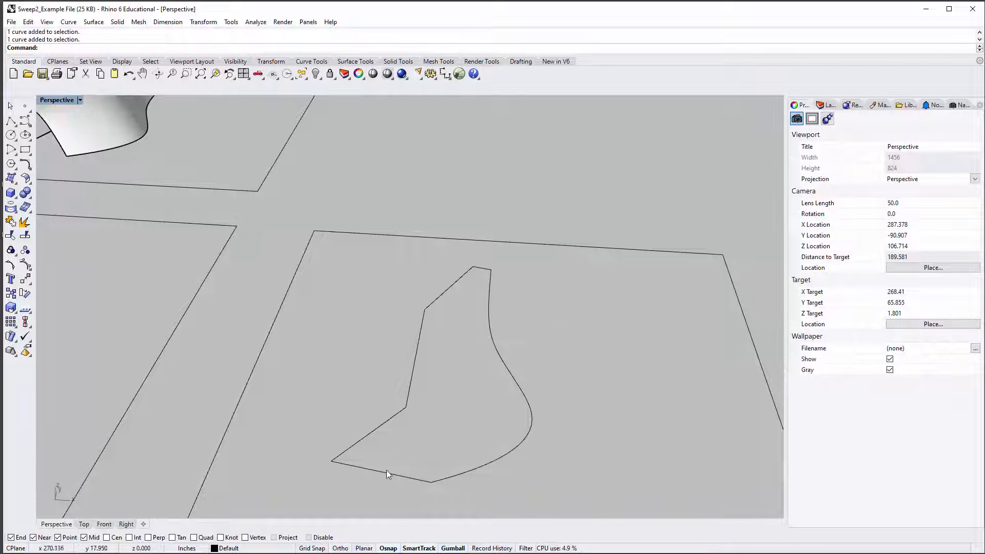
Step: Rebuild the front line between the rails into a curve with five control points
click(418, 464)
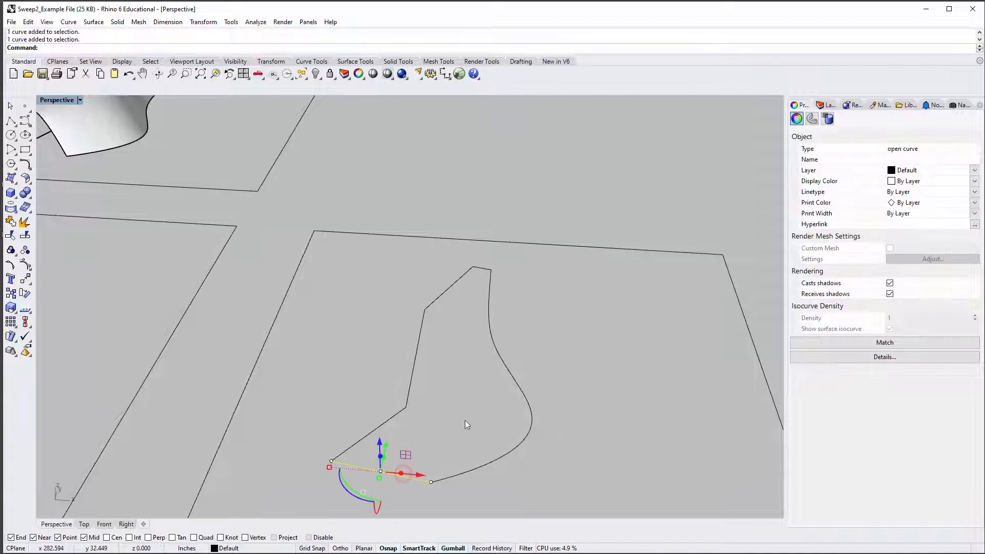
text(rebuild)
key(Return)
key(Return)
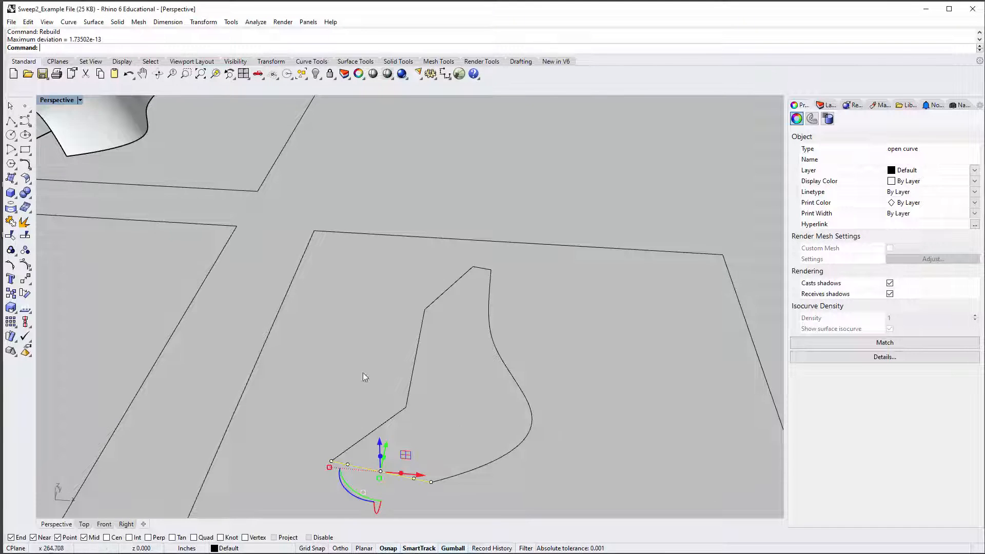
Step: Raise the front curve's middle control point and then its two neighbouring points to form an arch
right_drag(366, 460, 398, 407)
click(406, 378)
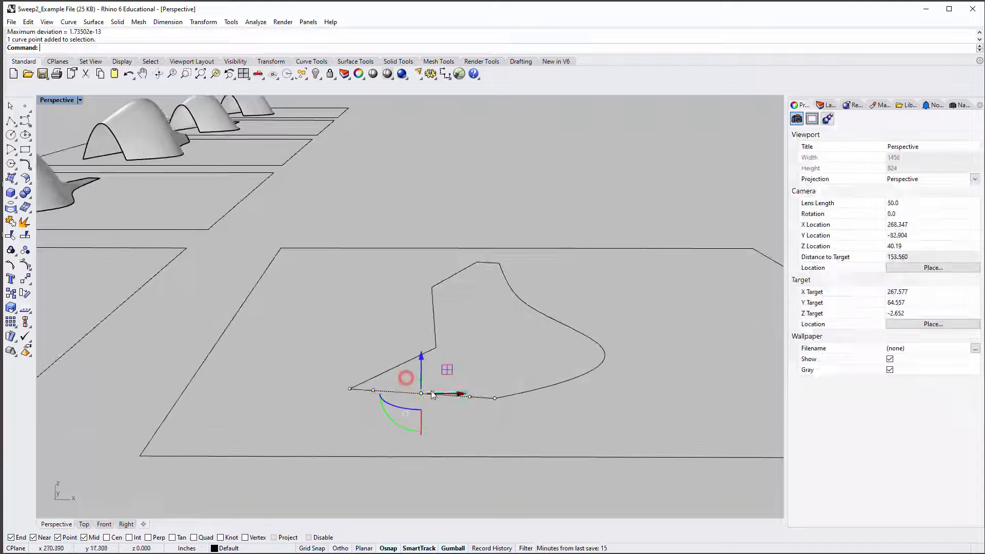
drag(419, 366, 421, 190)
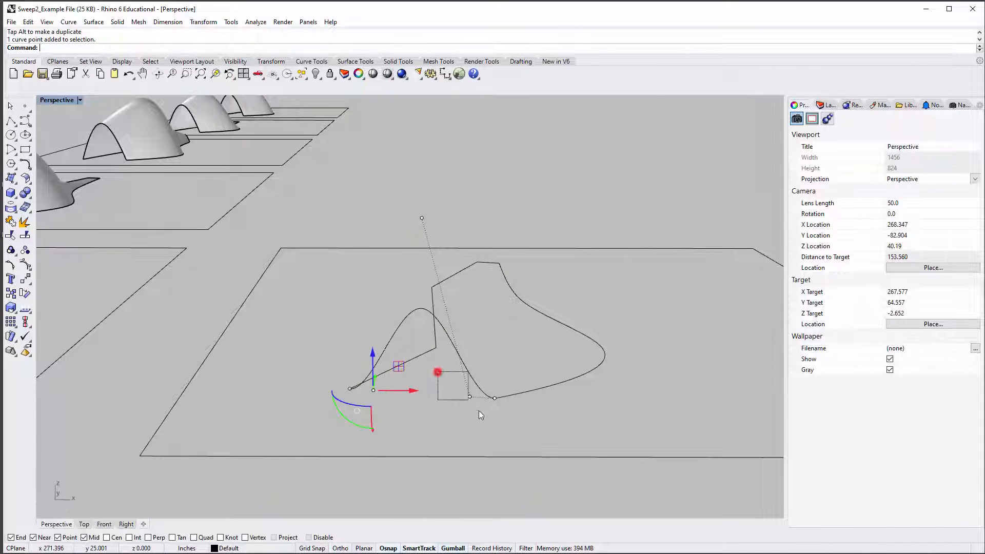
shift+drag(479, 410, 476, 410)
drag(421, 363, 422, 304)
Step: Run Sweep2 along the angled and curved rails with the front arch and narrow-end line as cross sections
right_drag(492, 309, 483, 398)
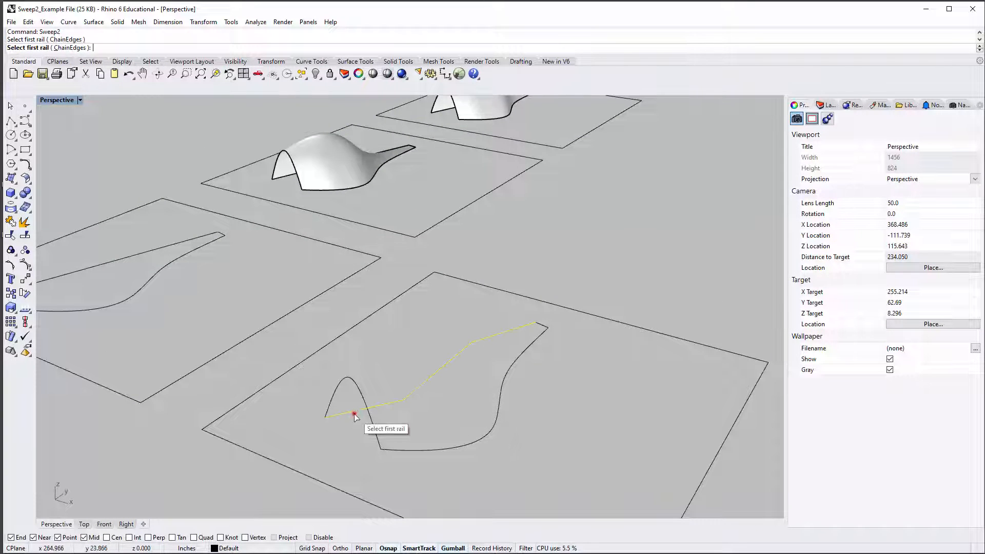
click(403, 450)
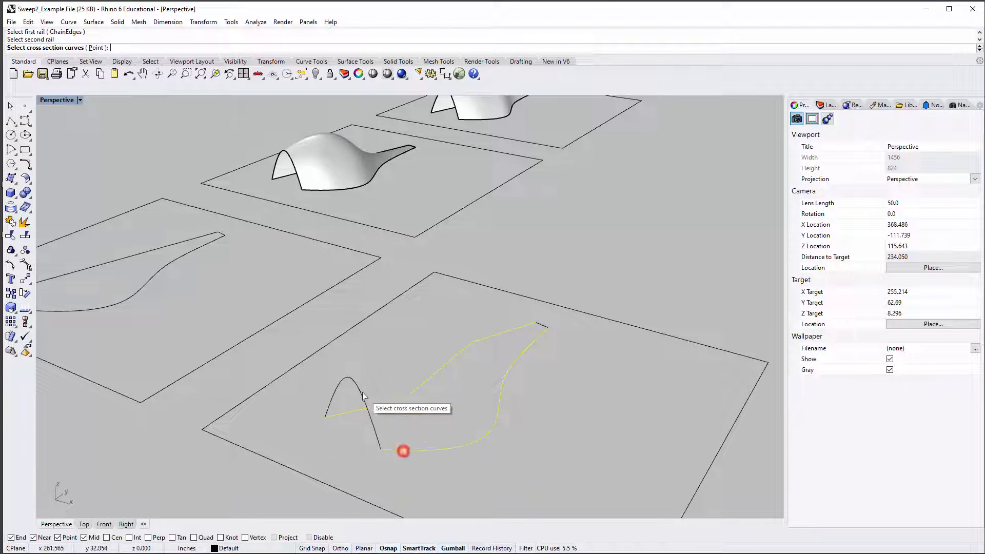
right_click(540, 325)
Step: Compare the sweep preview along the angled rail with Maintain height switched on and off
right_drag(440, 377, 425, 457)
right_drag(425, 456, 328, 435)
scroll(414, 393, up, 3)
scroll(415, 395, down, 3)
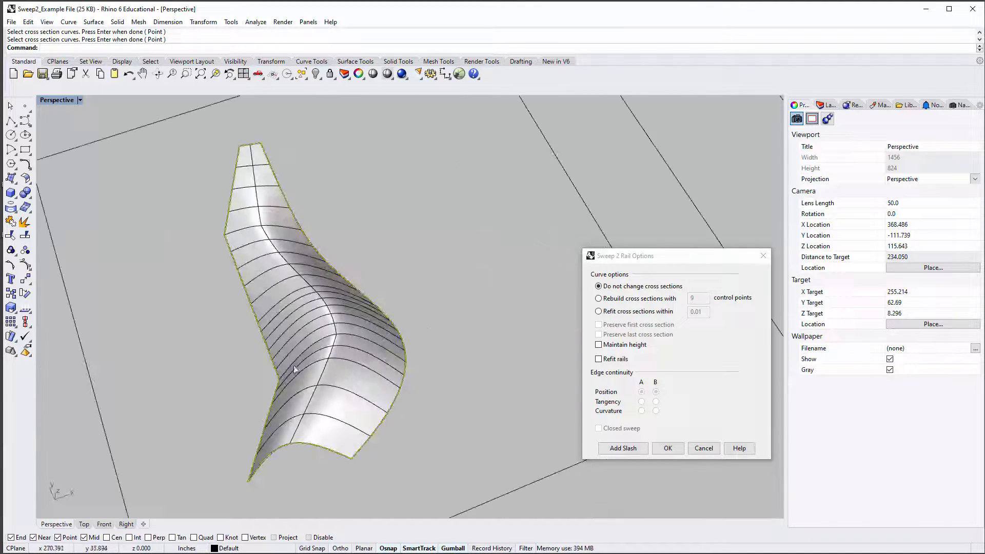
right_drag(320, 230, 292, 318)
click(623, 344)
right_drag(302, 356, 217, 332)
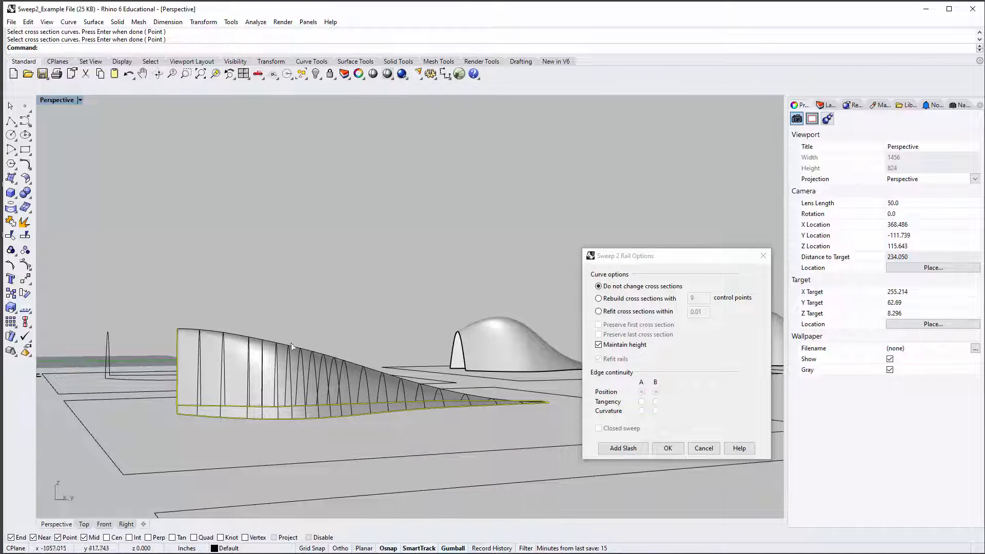
click(632, 344)
right_drag(266, 317, 272, 336)
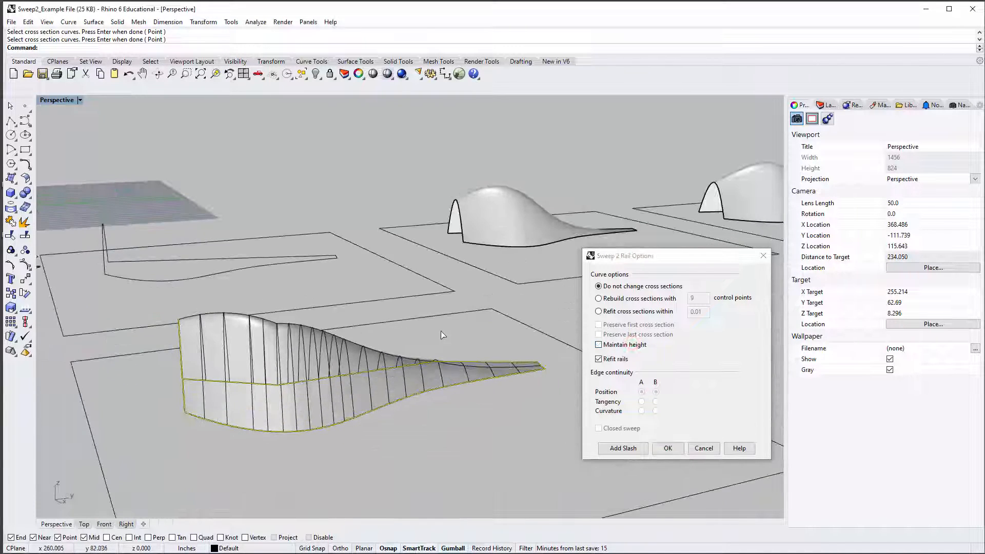
right_drag(189, 317, 264, 278)
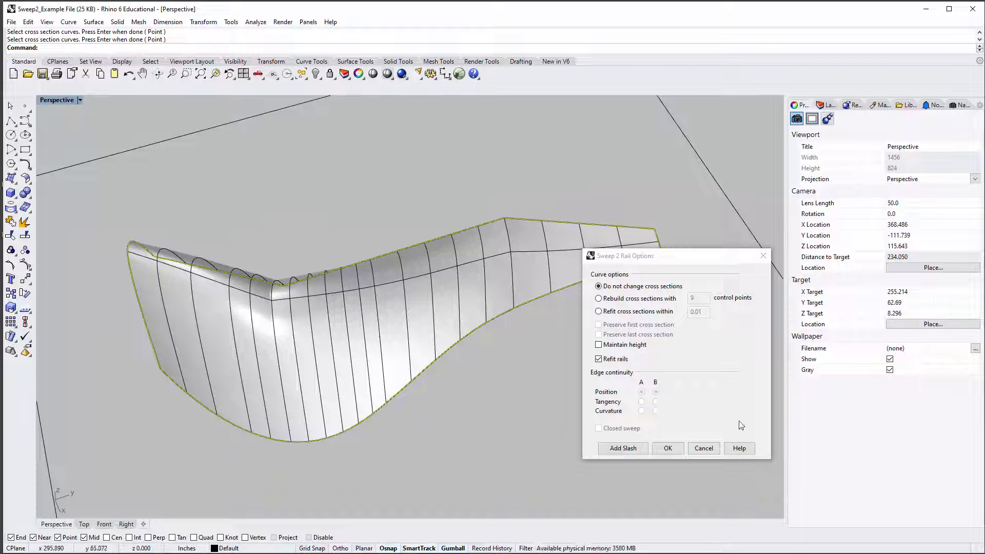
Step: Try slashes from both corners of the angled rail to the curved rail, inspect the preview and cancel the sweep
click(622, 448)
click(277, 286)
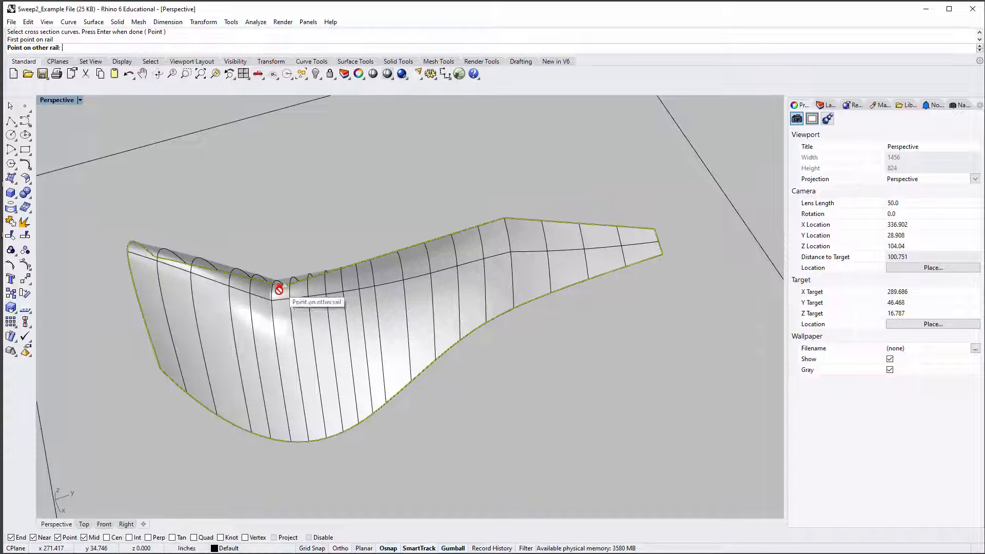
click(282, 436)
right_drag(285, 440, 319, 382)
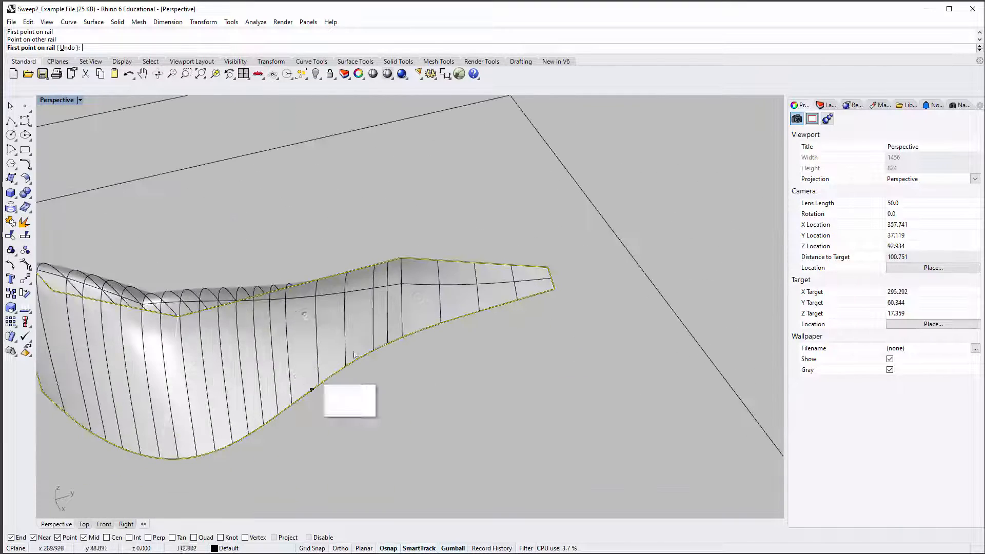
click(401, 259)
click(429, 319)
right_drag(428, 319, 292, 297)
key(Return)
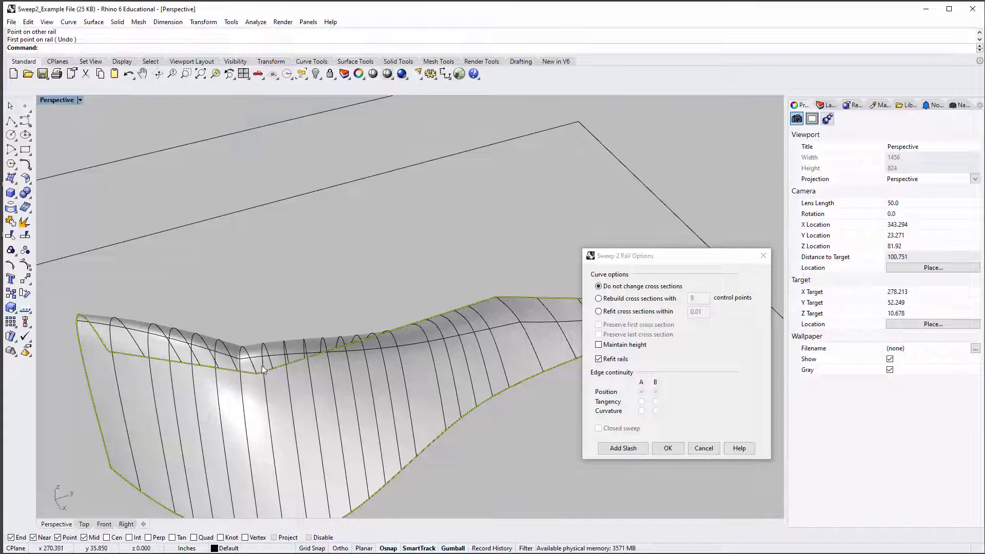
right_drag(262, 369, 131, 240)
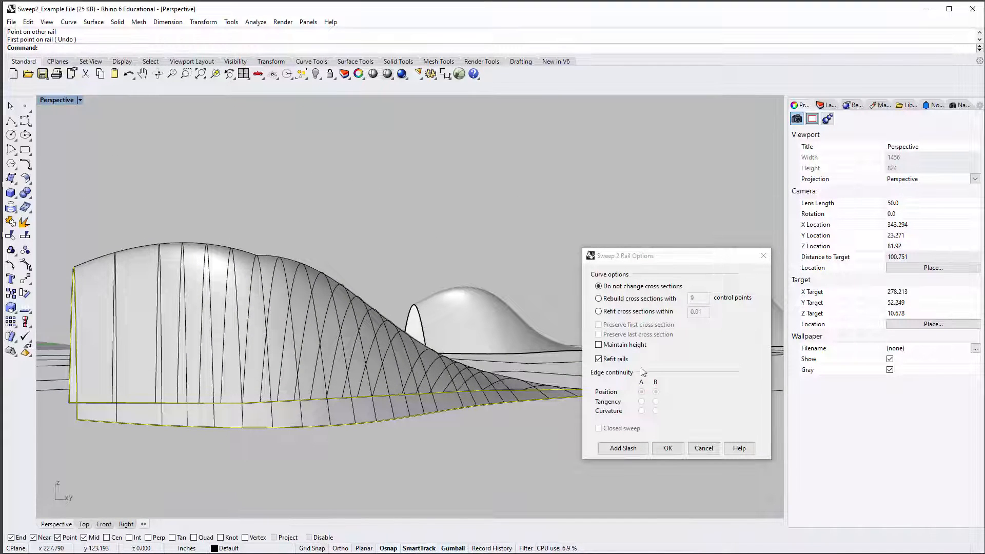
click(703, 448)
Step: Draw a line from the angled rail's first corner across to the curved rail and rebuild it with five control points
right_drag(710, 449, 341, 341)
scroll(343, 350, up, 3)
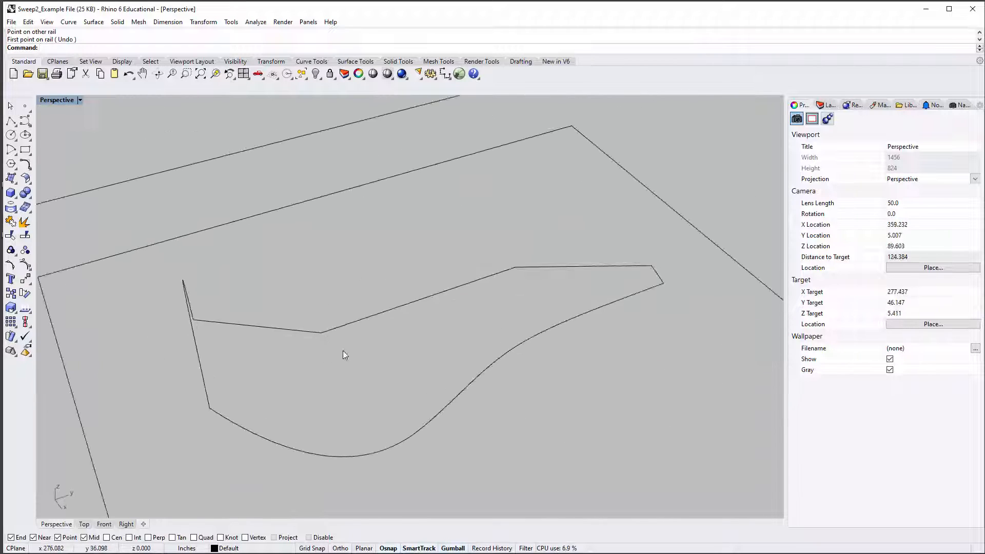
text(polyline)
key(Return)
click(322, 333)
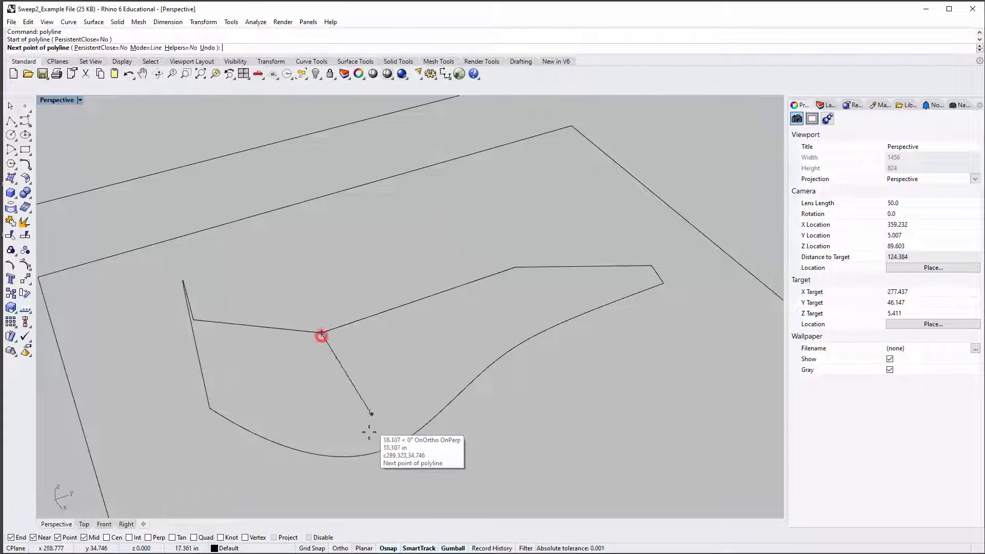
click(367, 455)
key(Return)
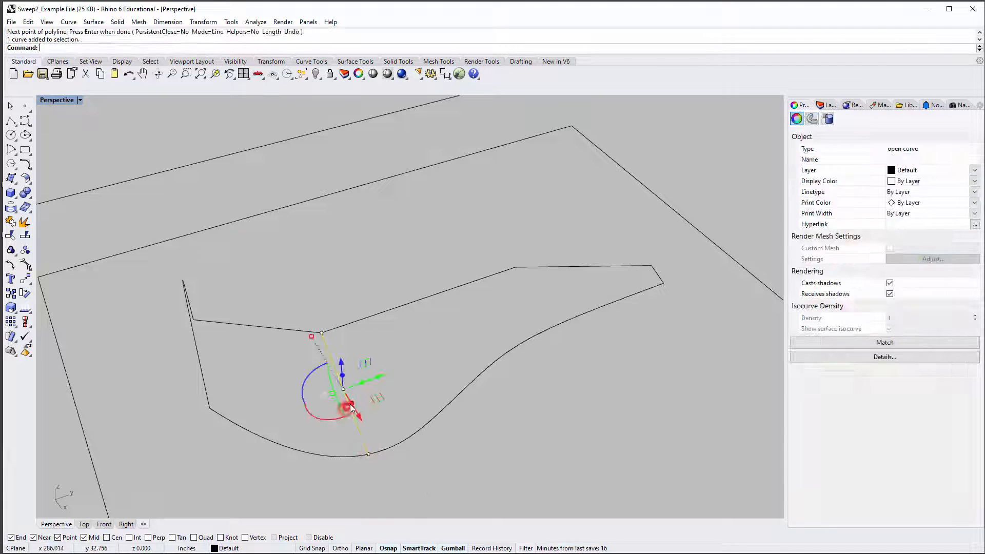
text(Reb)
key(Return)
key(Return)
Step: Turn on the new line's control points and raise its middle point to form an arch
right_drag(367, 384, 440, 392)
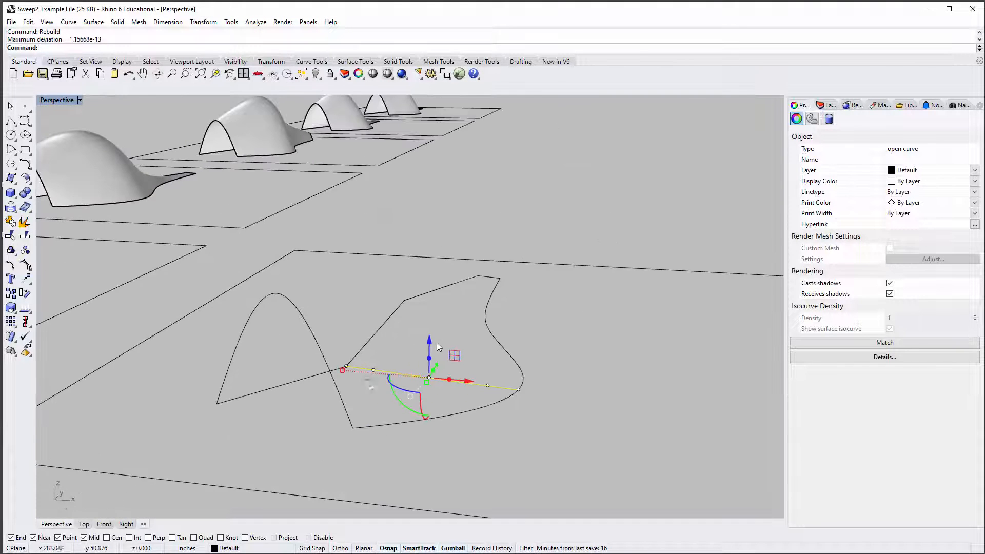
key(F10)
click(429, 378)
drag(430, 363, 432, 150)
right_drag(432, 149, 357, 105)
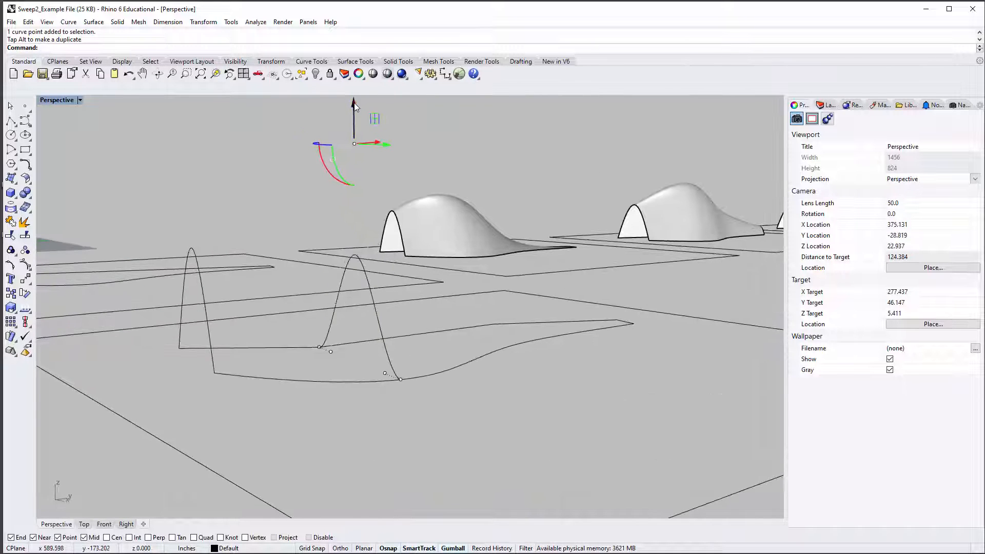
drag(354, 105, 355, 128)
Step: Raise the two control points on either side of the new arch's middle point to round out its flanks
right_drag(355, 128, 353, 382)
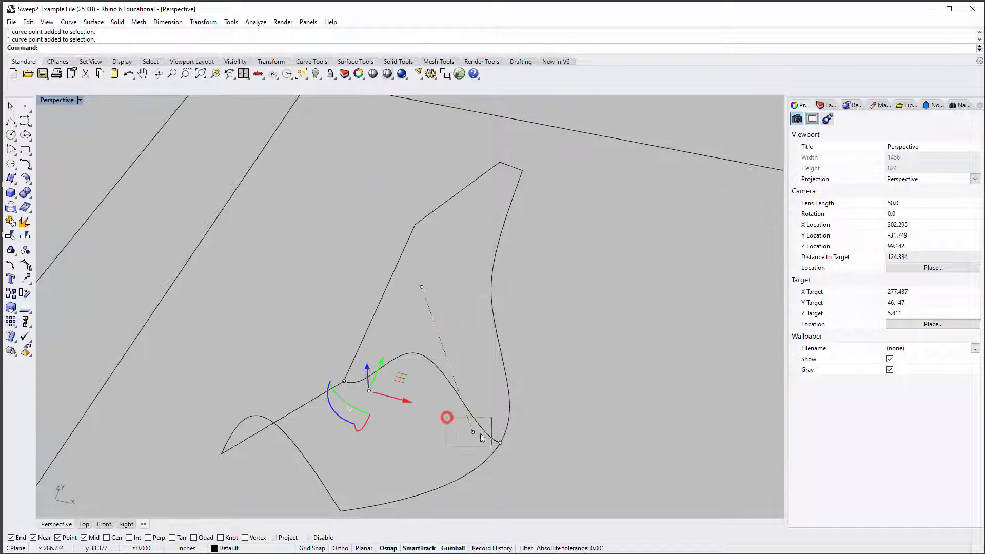
drag(482, 438, 482, 438)
right_drag(482, 438, 427, 364)
drag(424, 366, 426, 337)
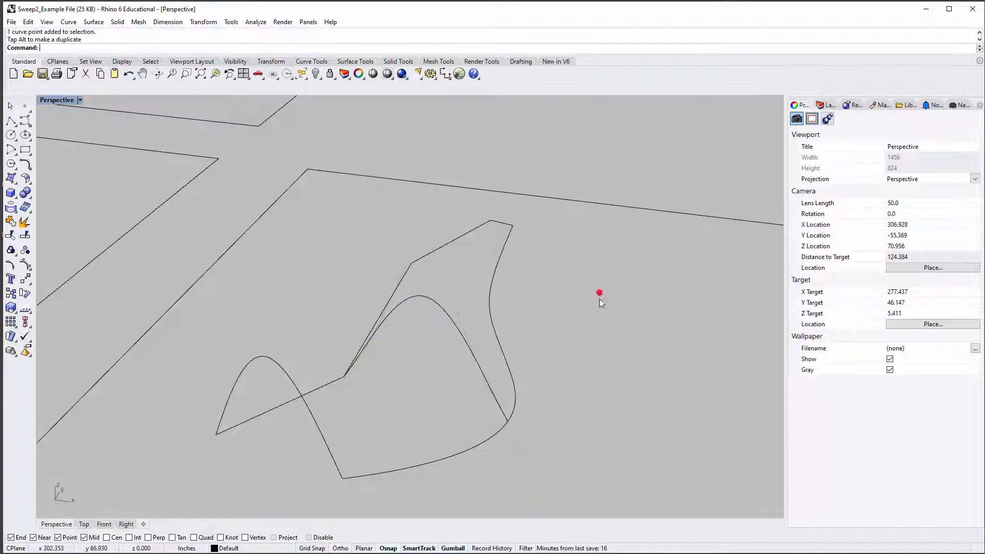
Step: Run Sweep2 along the angled and curved rails with the front arch, the corner arch and the narrow-end line as cross sections
right_drag(599, 298, 513, 353)
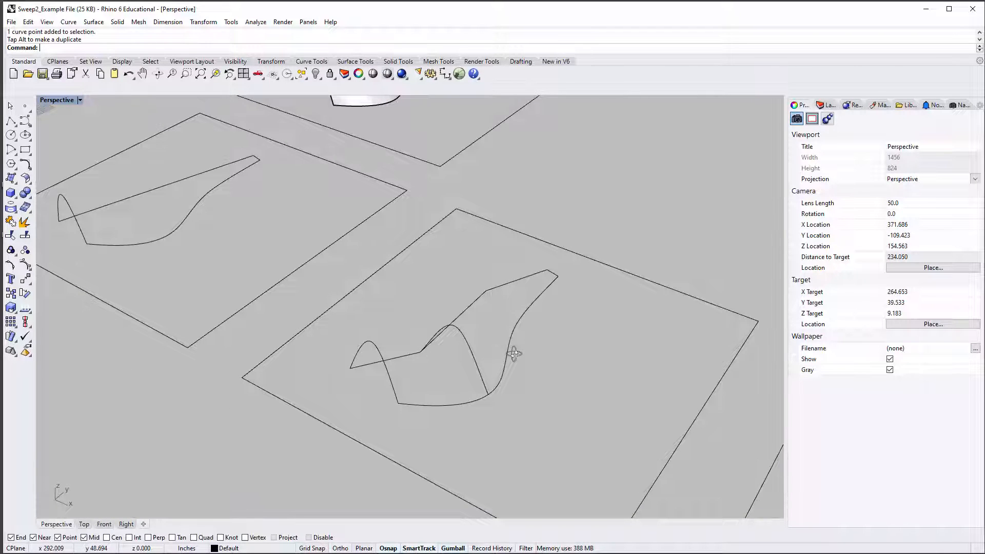
click(404, 354)
click(418, 402)
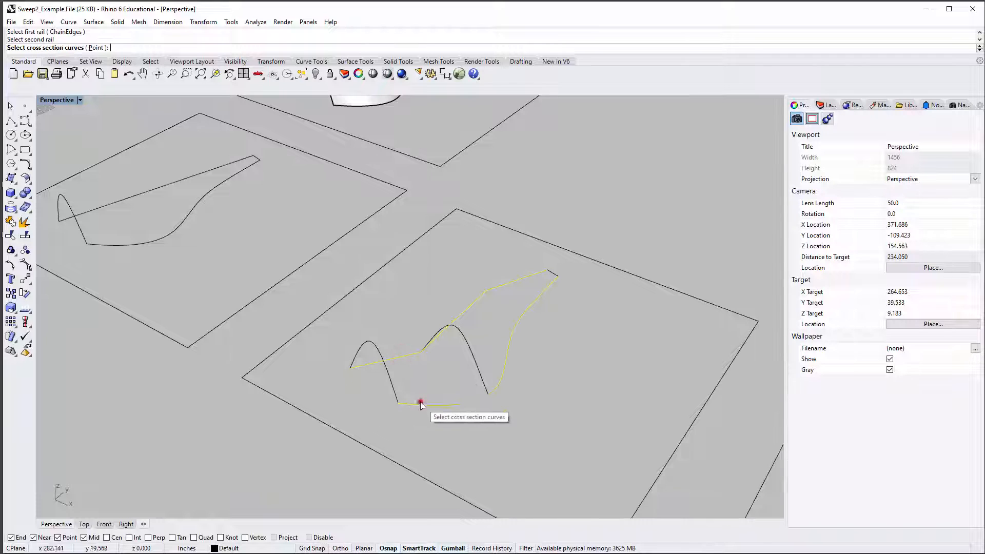
click(395, 385)
click(464, 350)
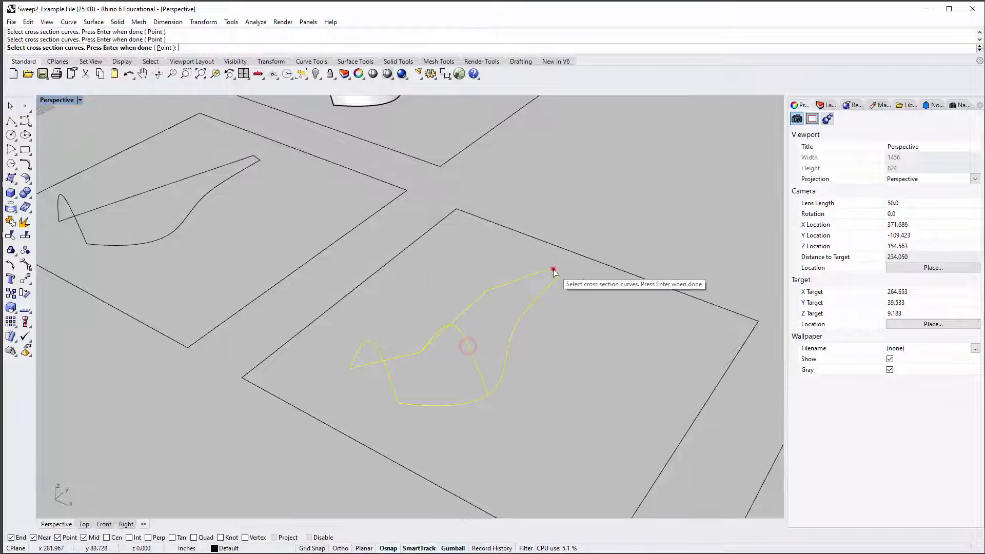
click(552, 272)
key(Return)
Step: Preview rebuilding cross sections with 9 control points and refitting within 0.01, then create the sweep using Do not change cross sections
right_drag(453, 366, 390, 285)
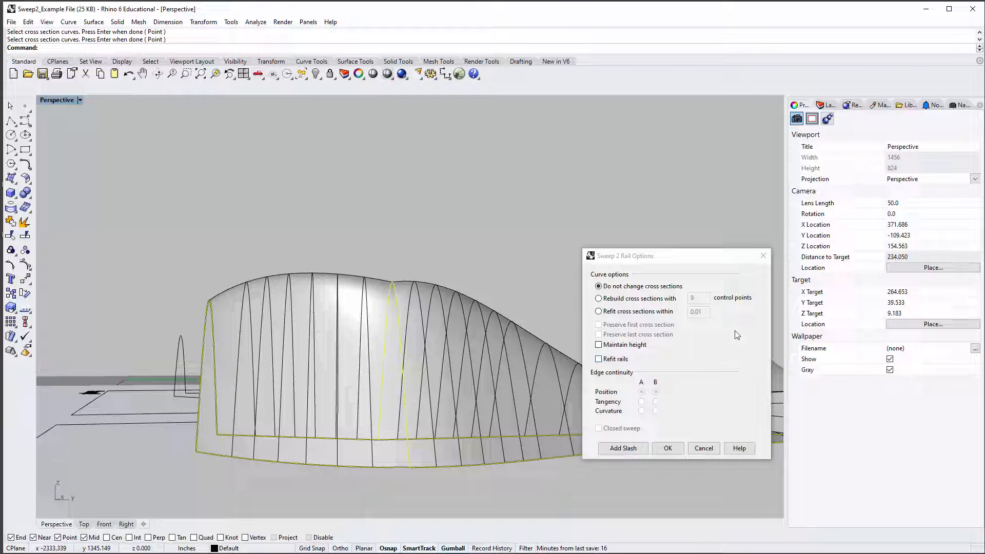
click(638, 301)
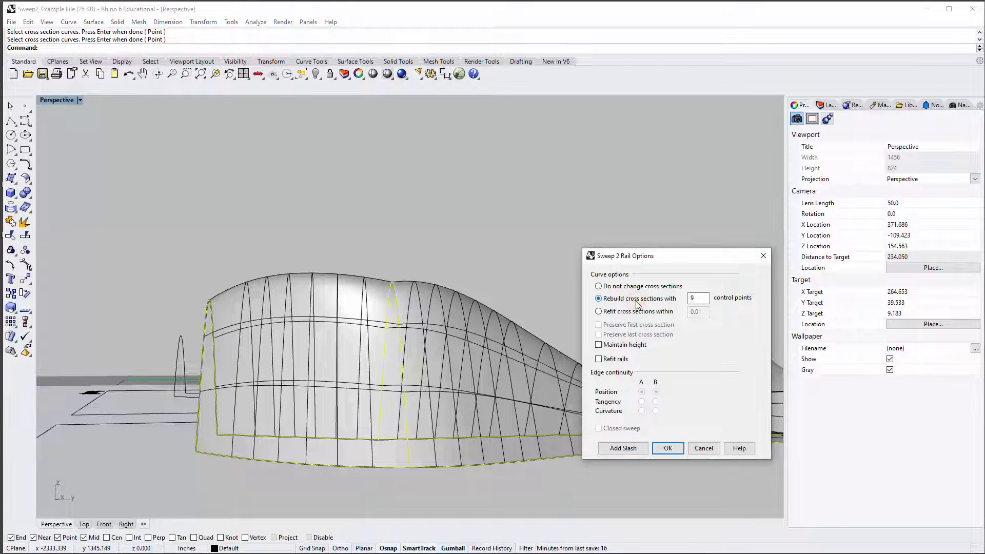
click(628, 288)
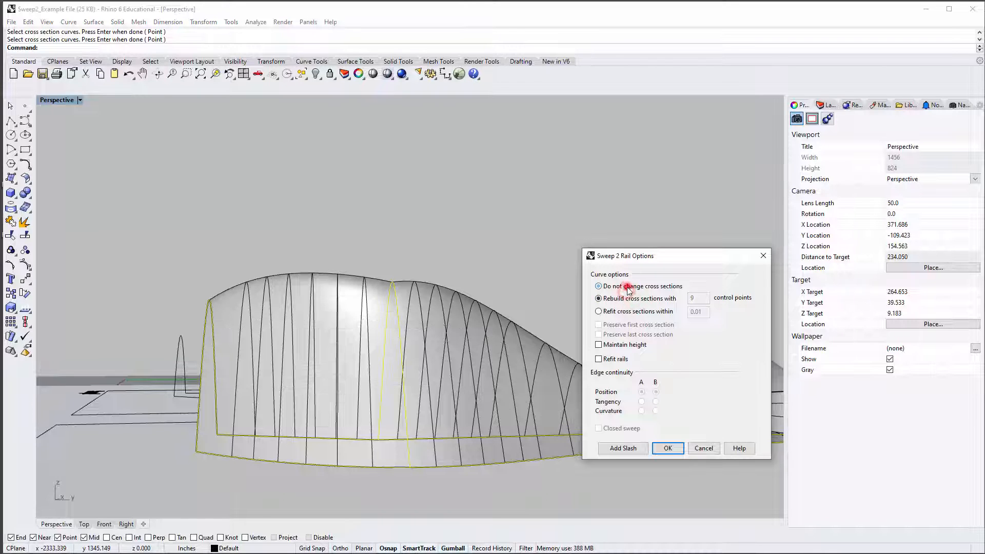
click(634, 313)
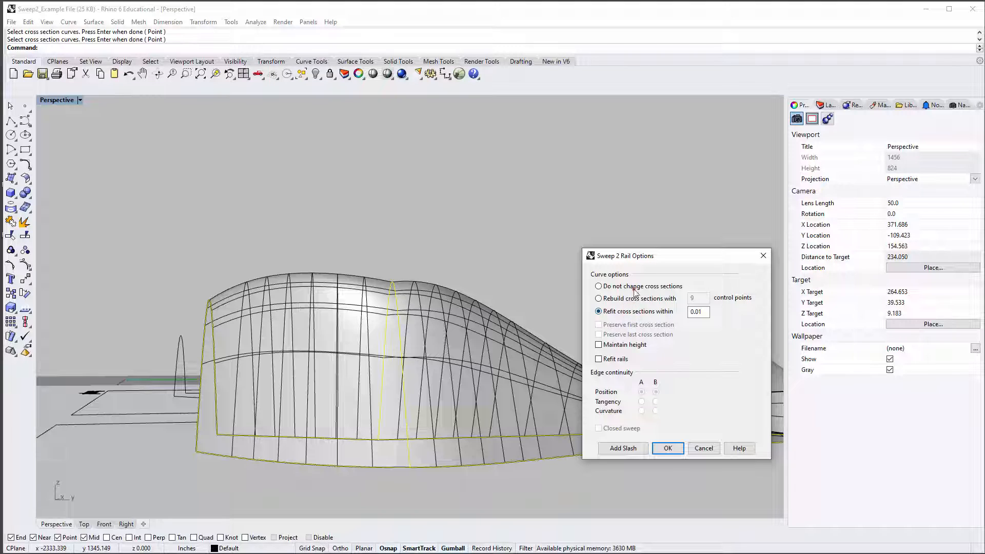
click(636, 290)
click(667, 449)
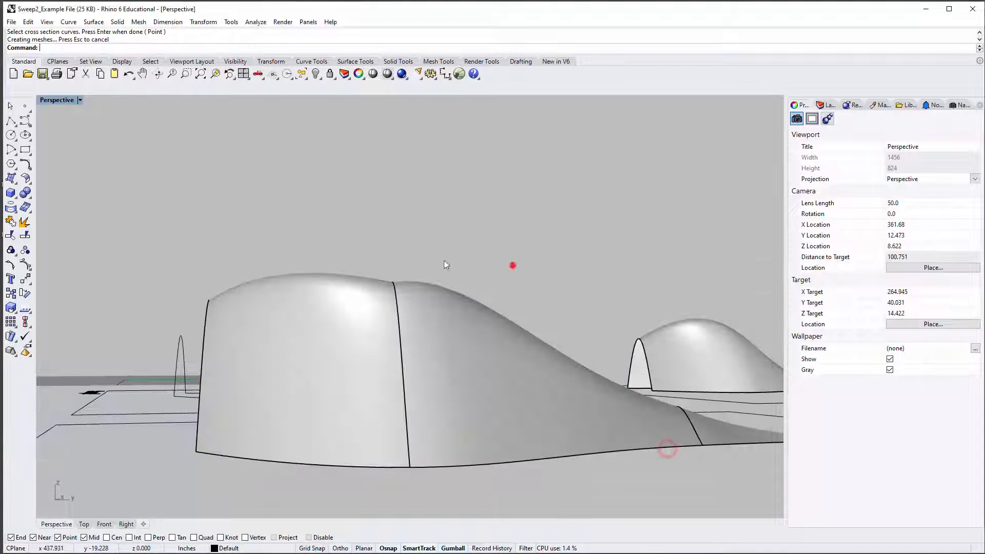
Step: Examine the swept surface from both rail sides and above, especially at the corner arch
right_drag(512, 266, 511, 348)
scroll(403, 383, up, 5)
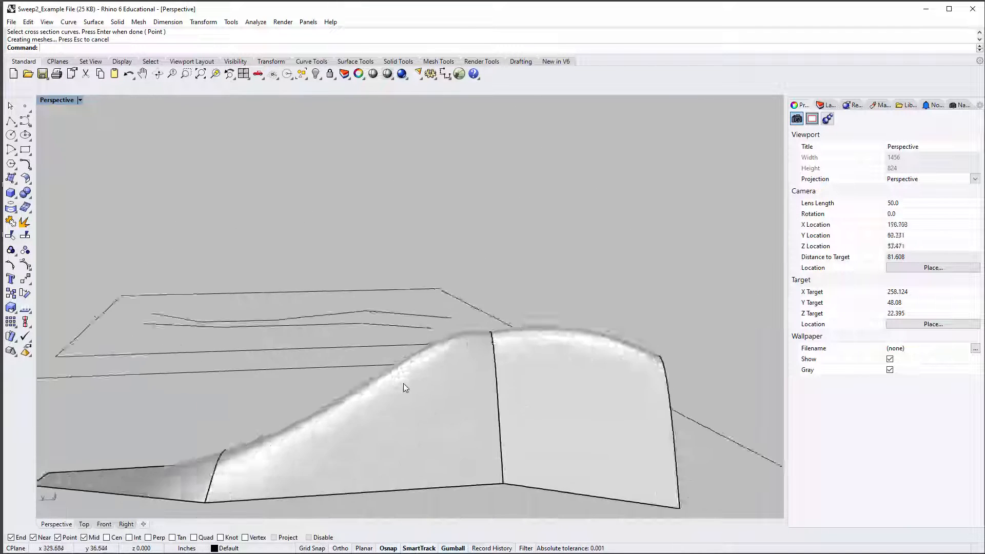
right_drag(403, 383, 338, 435)
scroll(338, 435, down, 5)
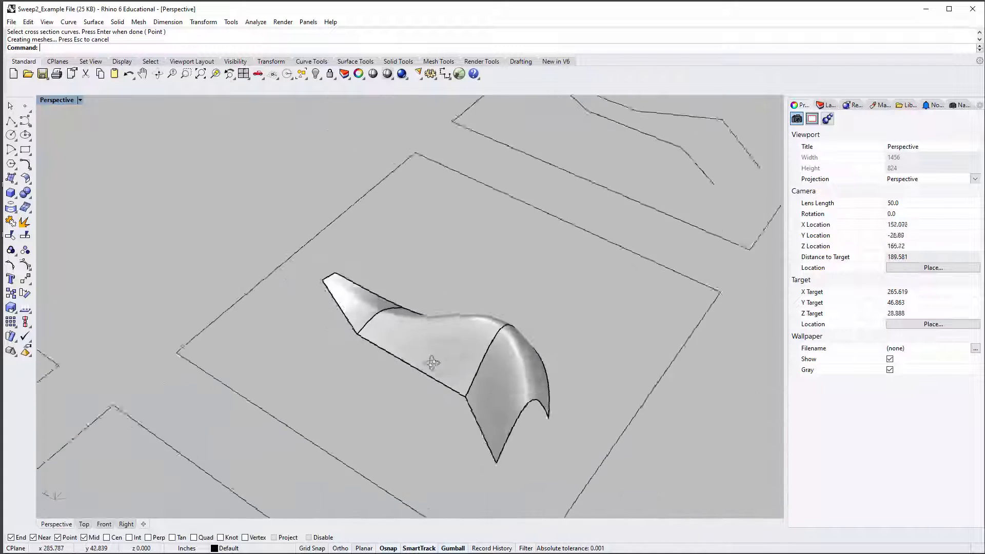
right_drag(433, 363, 286, 342)
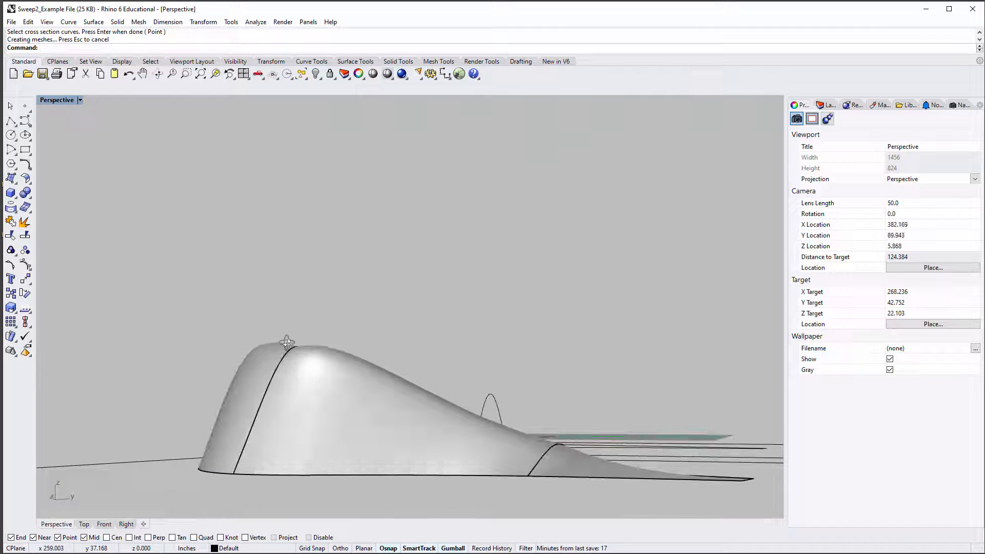
Step: Switch the viewport to Rendered display mode and inspect the sweep's smoothness across the intermediate arch
click(43, 102)
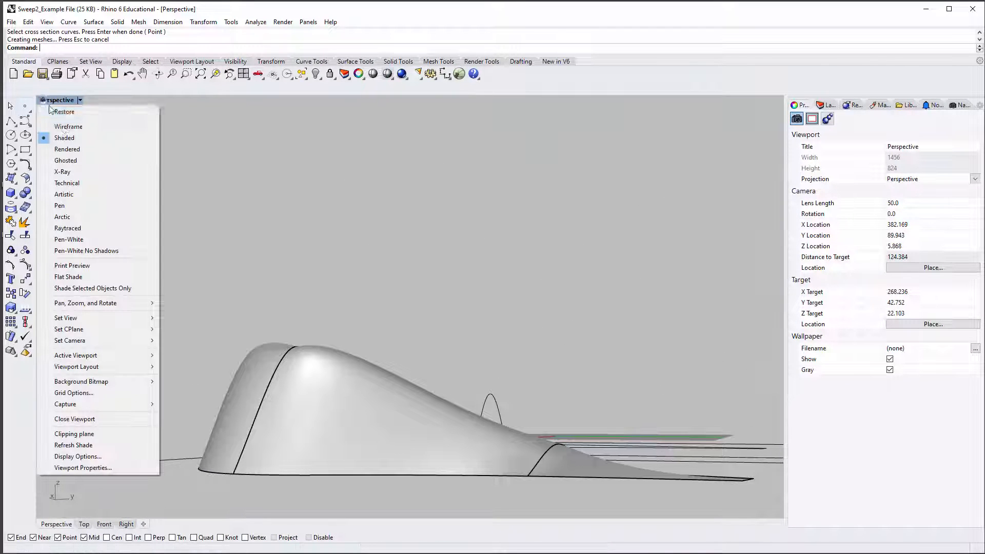
click(71, 151)
right_drag(361, 329, 437, 408)
right_drag(480, 368, 508, 378)
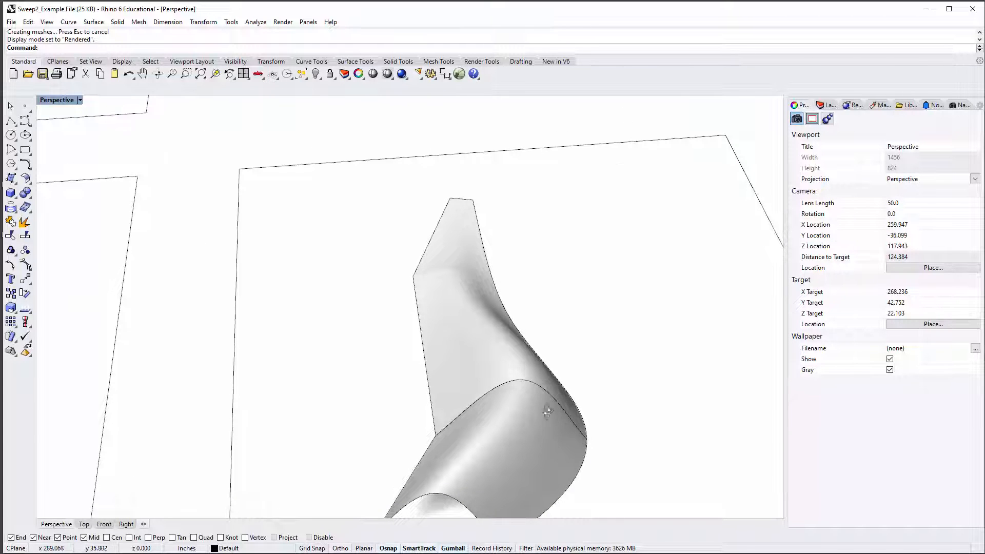
right_drag(547, 412, 423, 426)
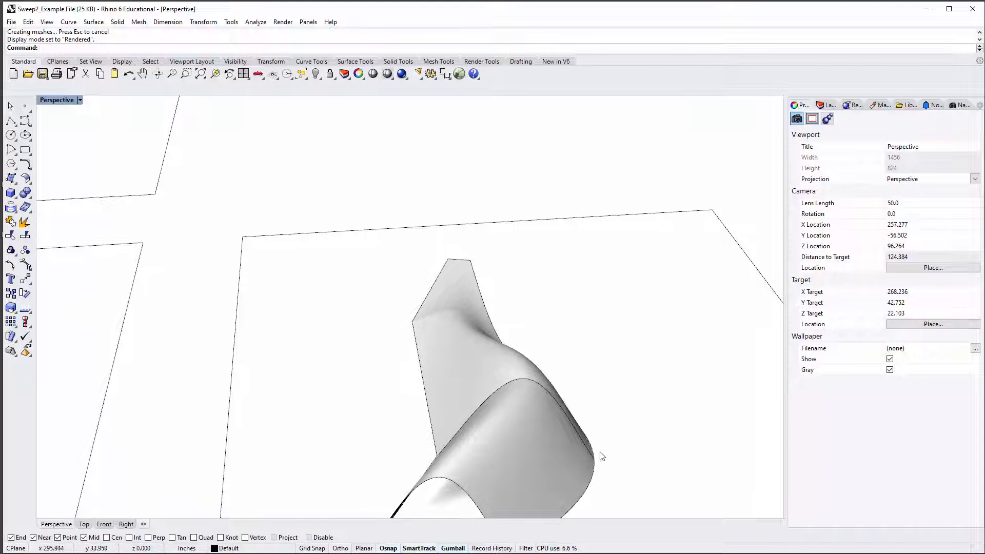
right_drag(590, 453, 366, 365)
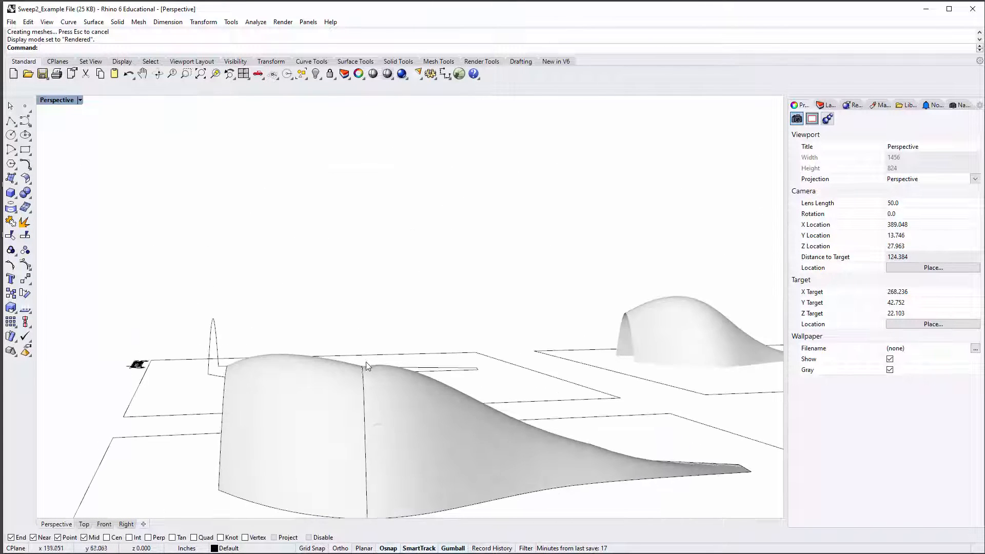
right_drag(370, 446, 495, 435)
scroll(495, 435, down, 4)
Step: Return the viewport's display mode to Shaded
shift+right_drag(420, 341, 227, 302)
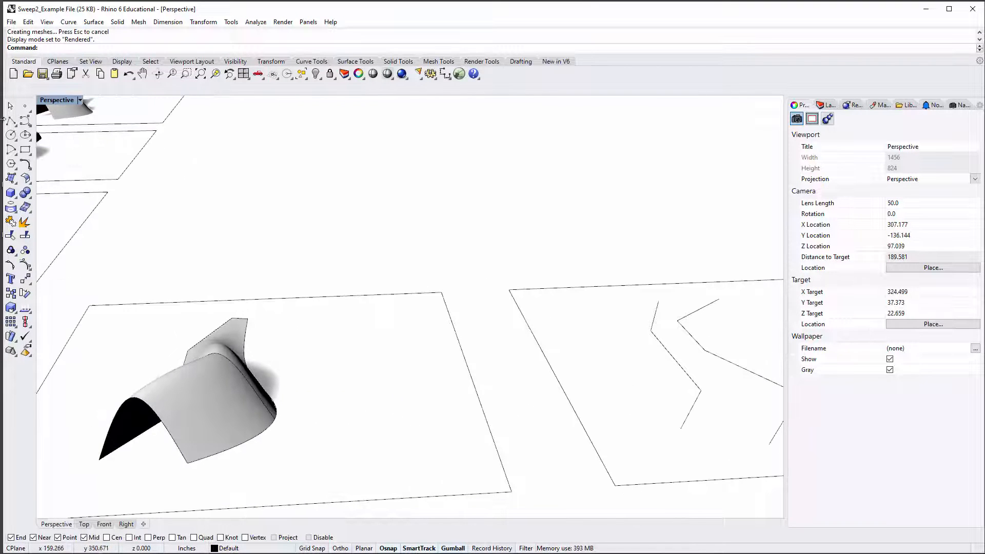
click(49, 102)
click(54, 135)
scroll(377, 193, down, 3)
shift+right_drag(377, 193, 348, 246)
scroll(568, 313, up, 4)
shift+right_drag(487, 323, 490, 382)
right_drag(490, 382, 509, 337)
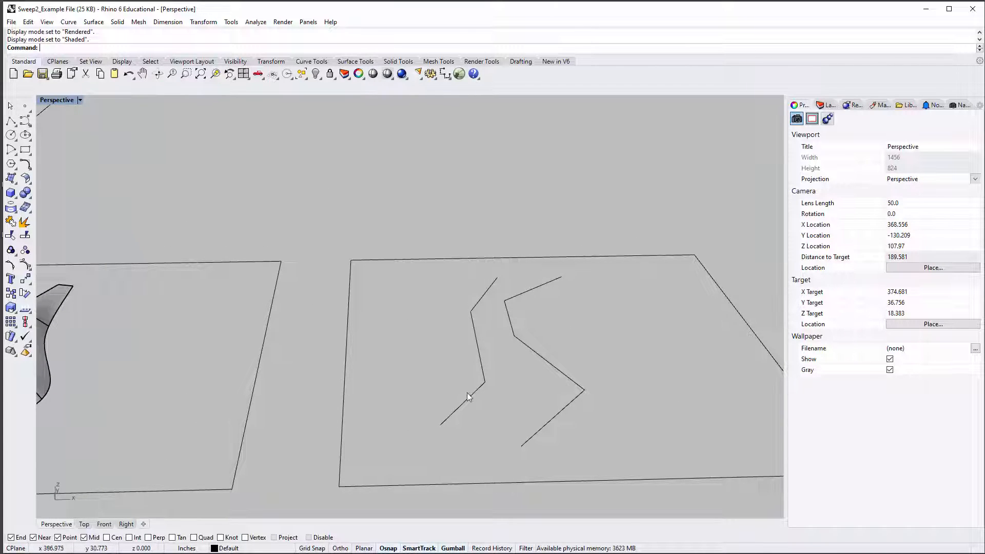
text(l)
key(Return)
click(440, 424)
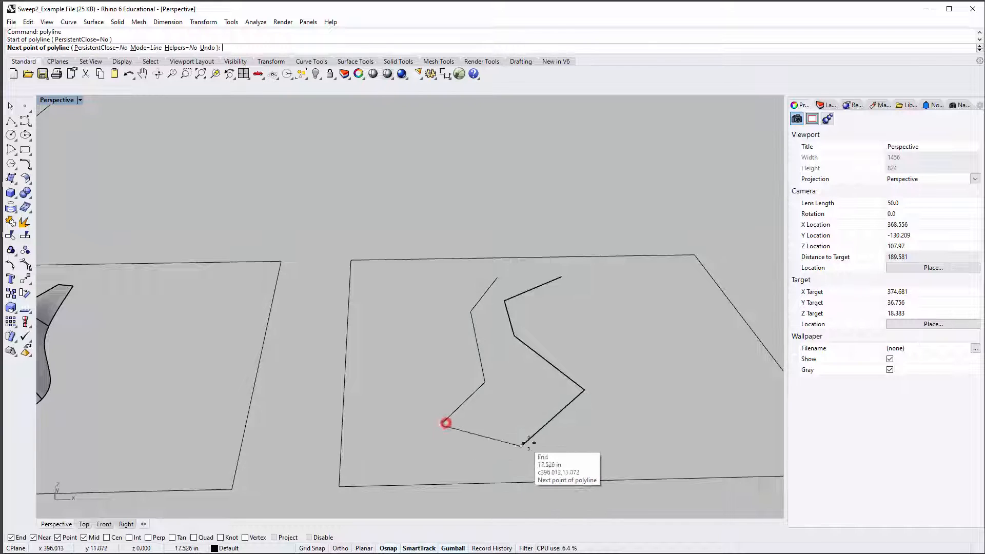
click(530, 442)
key(Escape)
Step: Draw two lines in the frame with two angled rails, joining the rails' front ends and their back ends
key(Return)
click(522, 446)
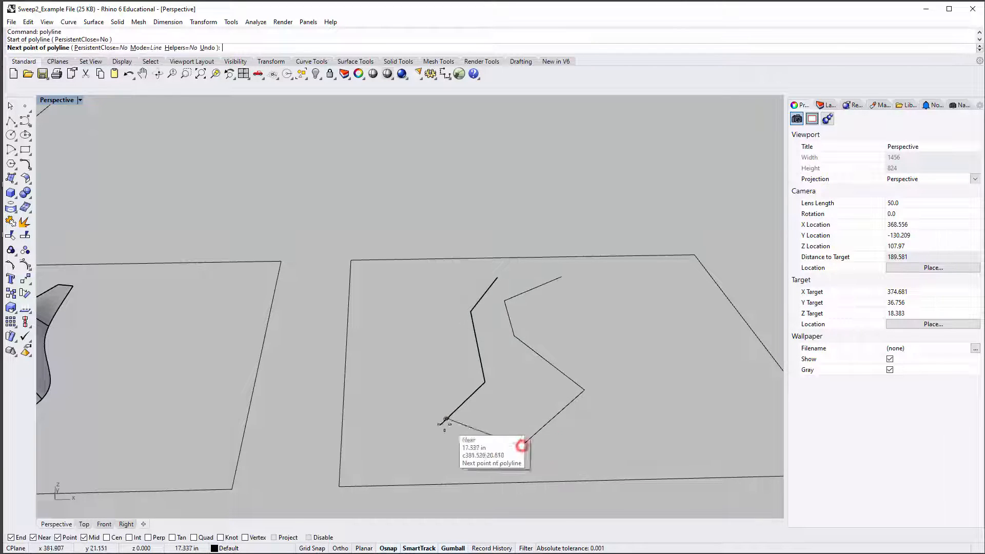
click(440, 425)
key(Return)
key(Return)
click(496, 278)
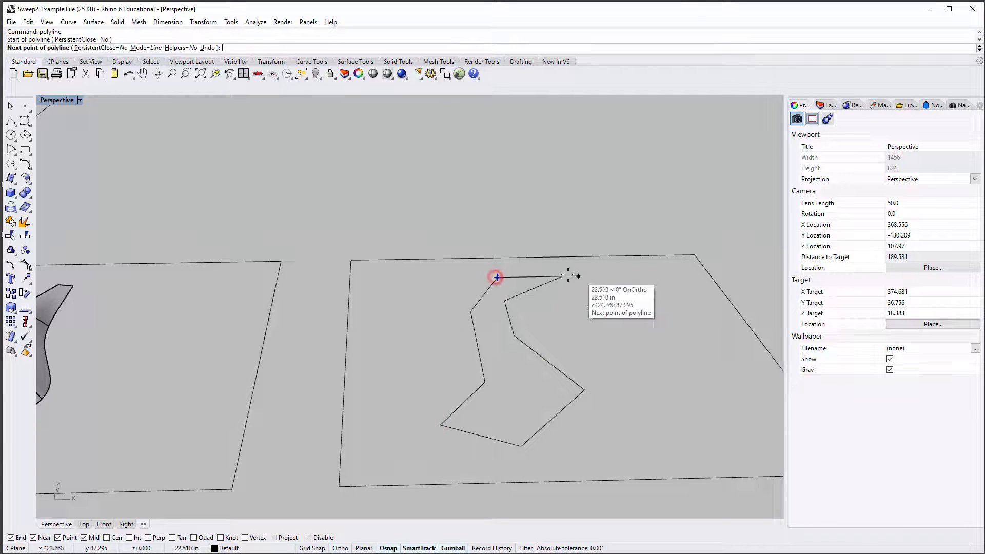
click(561, 278)
key(Return)
Step: Draw two intermediate lines across the angled rails, one between their rear corners and one between their front corners
key(Return)
click(502, 300)
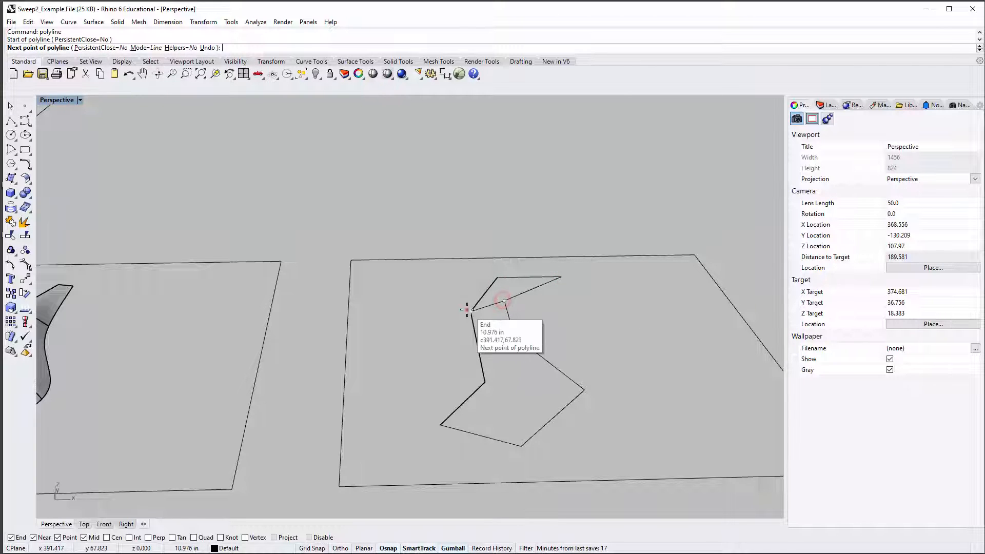
click(471, 311)
key(Return)
key(Return)
click(487, 382)
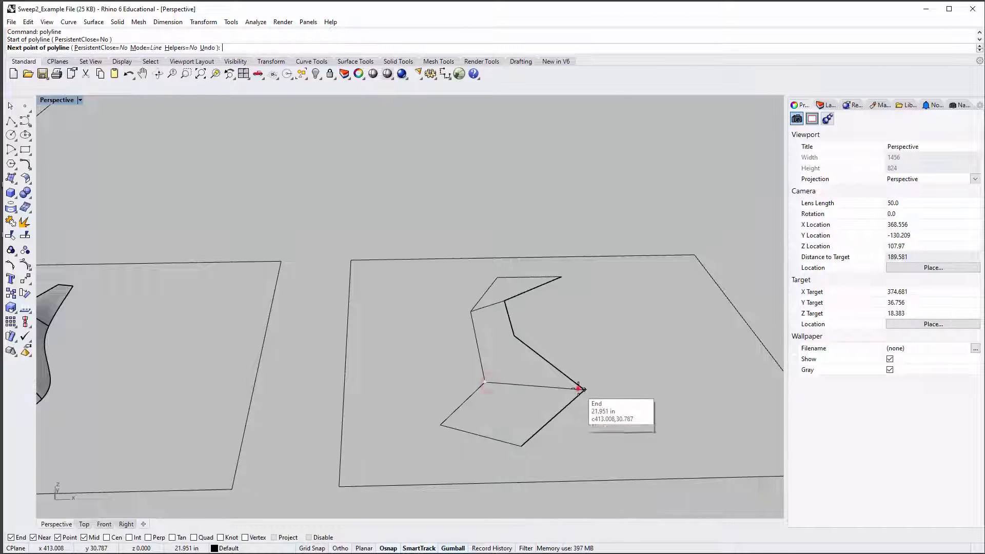
click(582, 388)
key(Return)
Step: Rebuild the front and back end lines with a point count of 5 and degree 3
right_drag(509, 322, 490, 353)
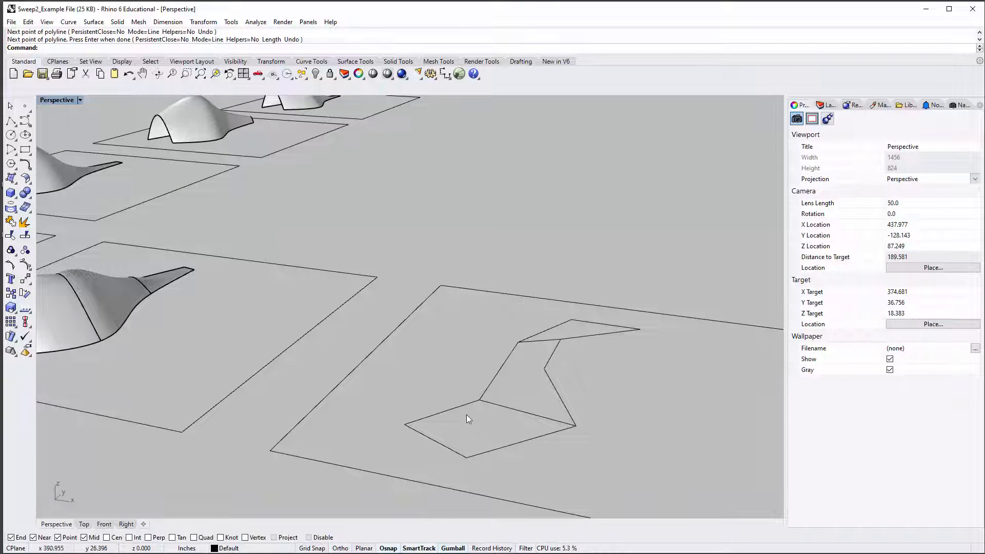
right_drag(468, 420, 446, 463)
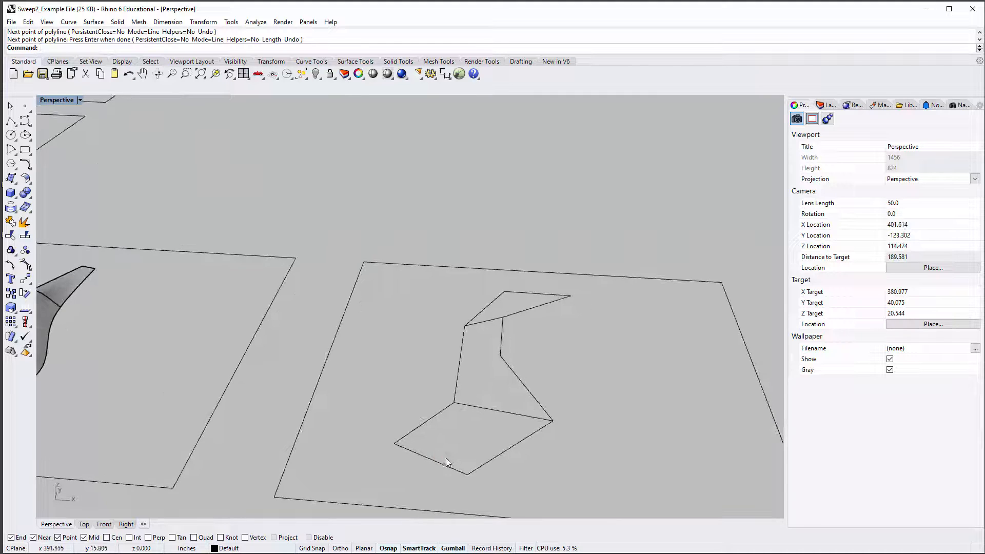
click(445, 462)
shift+click(532, 292)
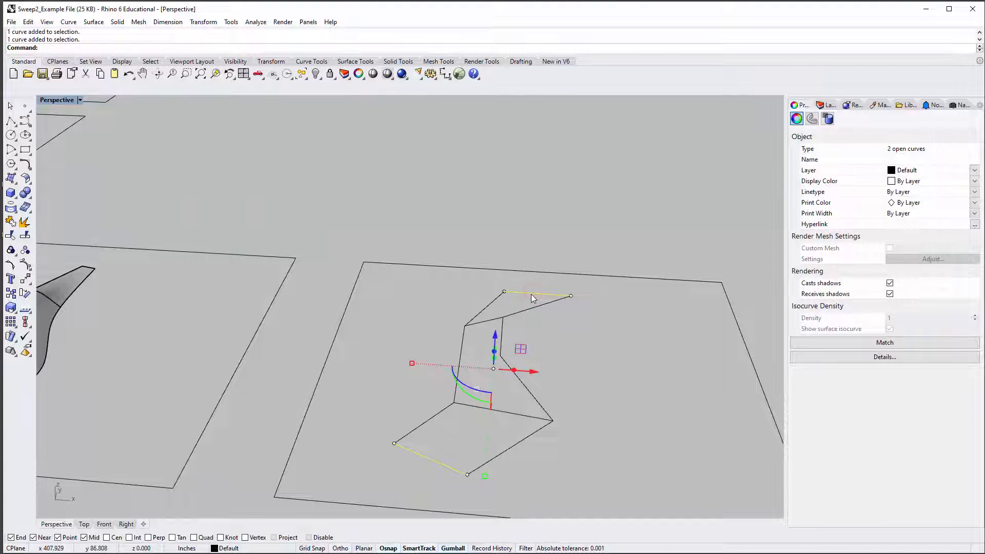
text(Rebuild)
key(Return)
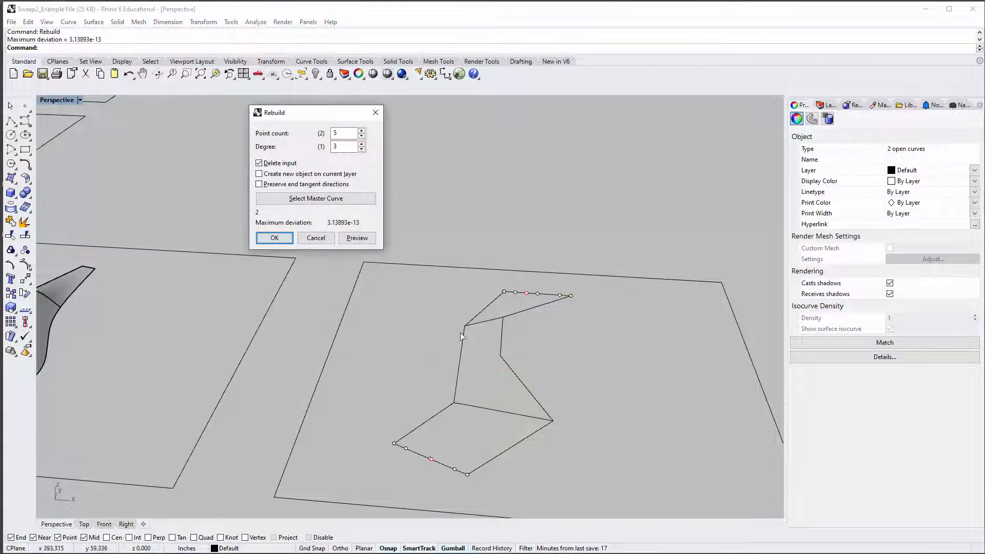
key(Return)
Step: Raise the middle control point of the front end line and the inner control points of the back end line to form arches
right_drag(461, 336, 481, 442)
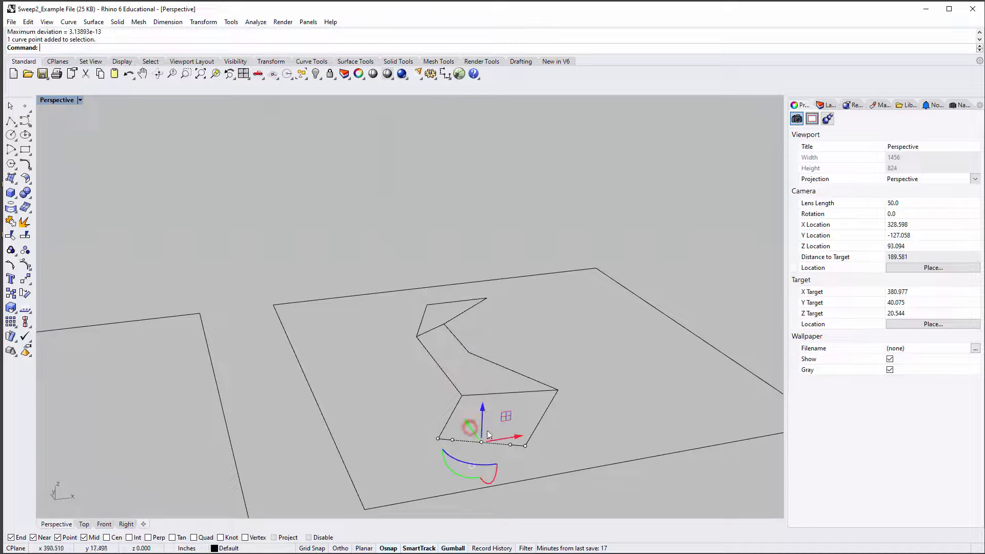
drag(484, 417, 492, 303)
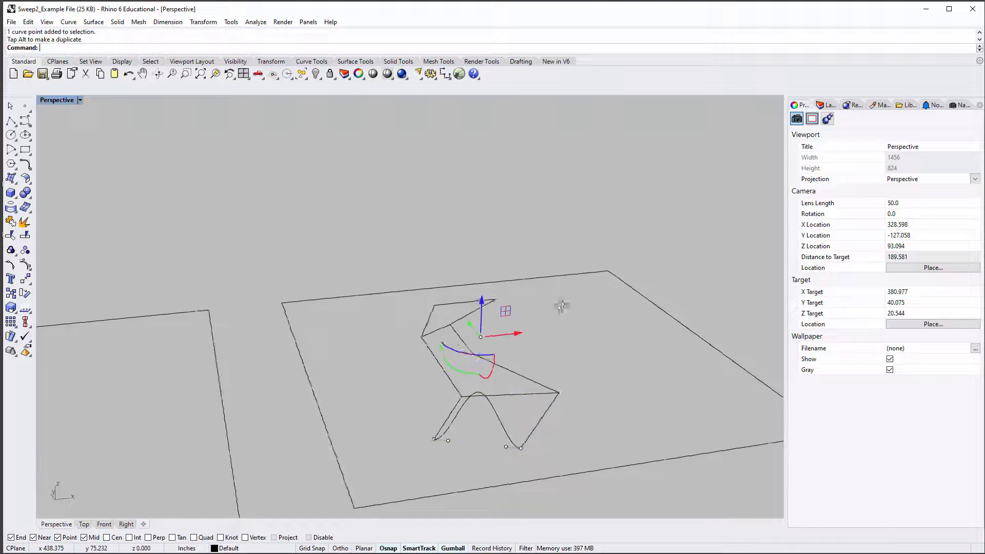
scroll(617, 301, up, 2)
scroll(616, 302, up, 1)
click(616, 327)
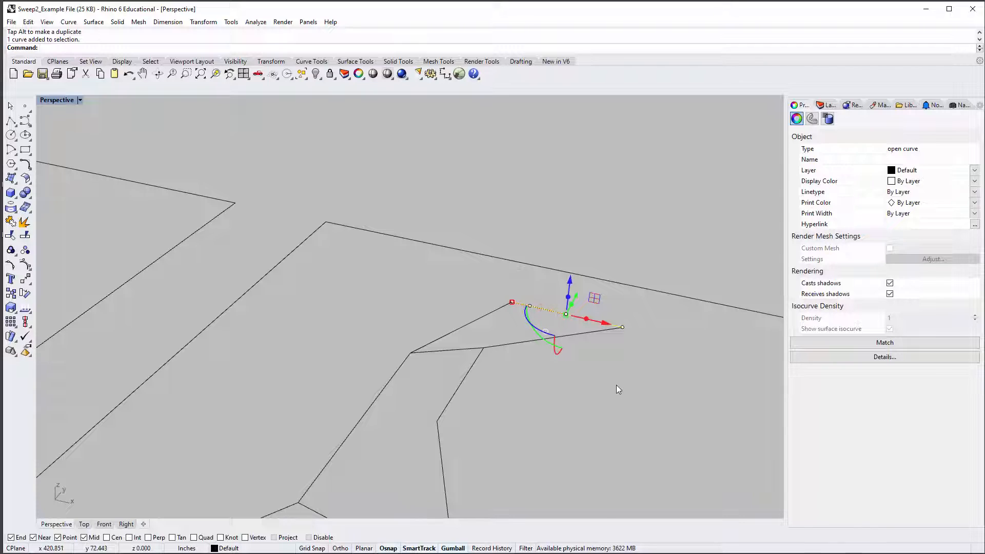
click(555, 297)
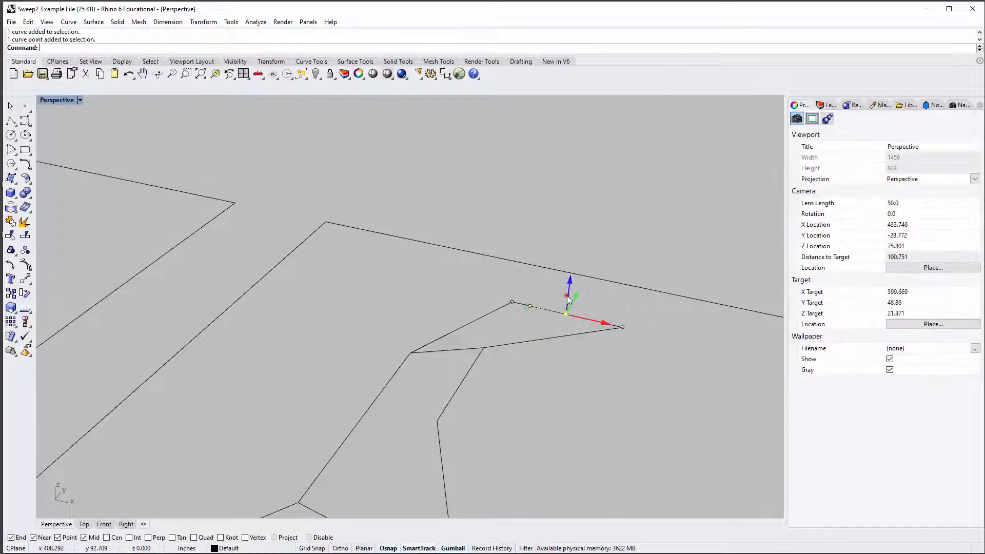
drag(569, 300, 577, 190)
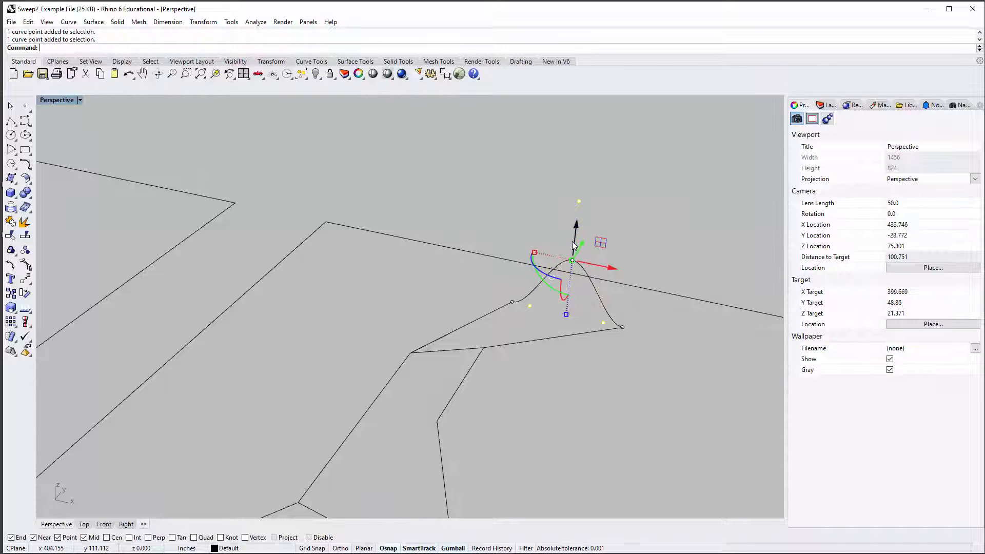
drag(576, 246, 578, 215)
drag(579, 207, 579, 204)
Step: Lower the top control point of the back arch to reduce its height
click(571, 138)
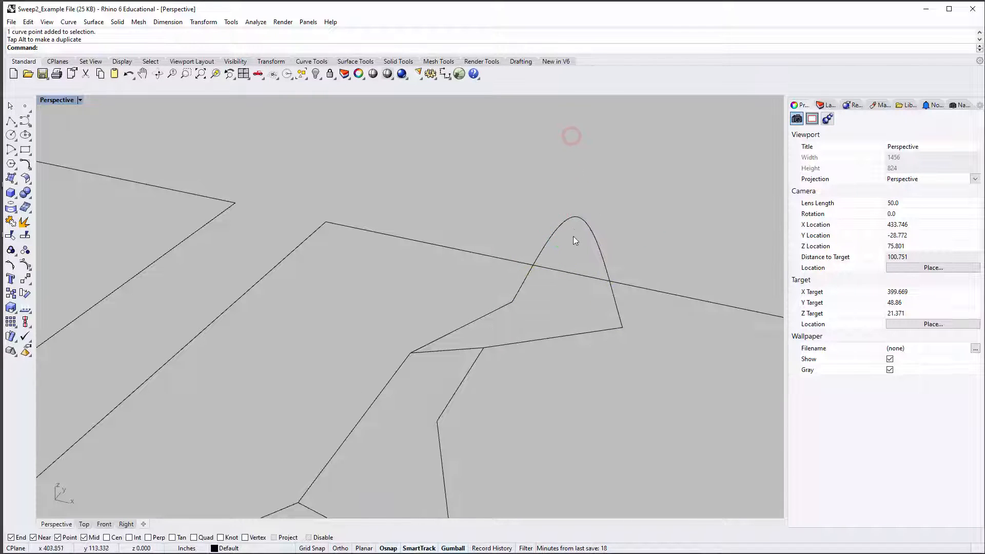
click(576, 216)
drag(568, 136, 598, 166)
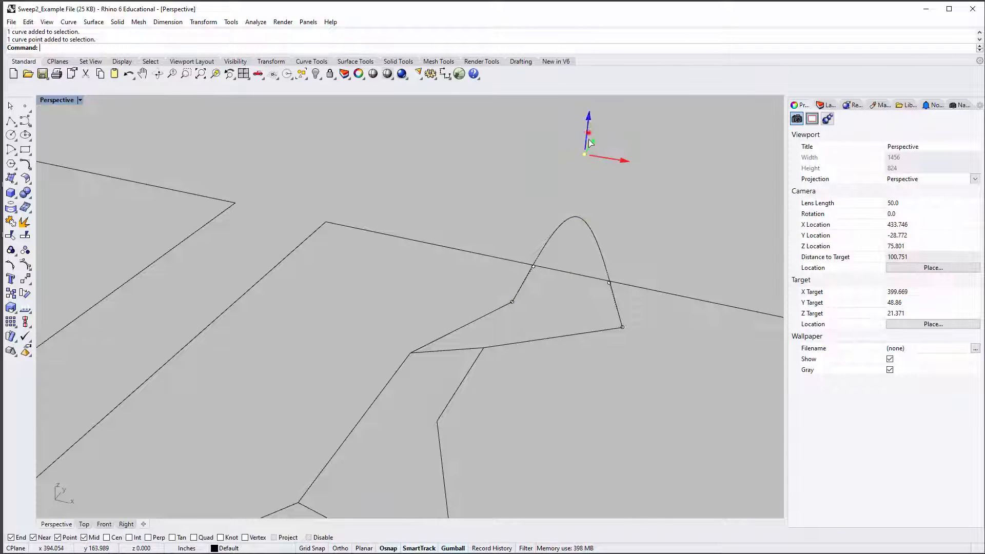
drag(588, 133, 581, 200)
click(648, 253)
Step: Start a Sweep2 along the two angled rails, using the front and back arches as cross sections
scroll(531, 371, down, 6)
right_drag(531, 371, 506, 410)
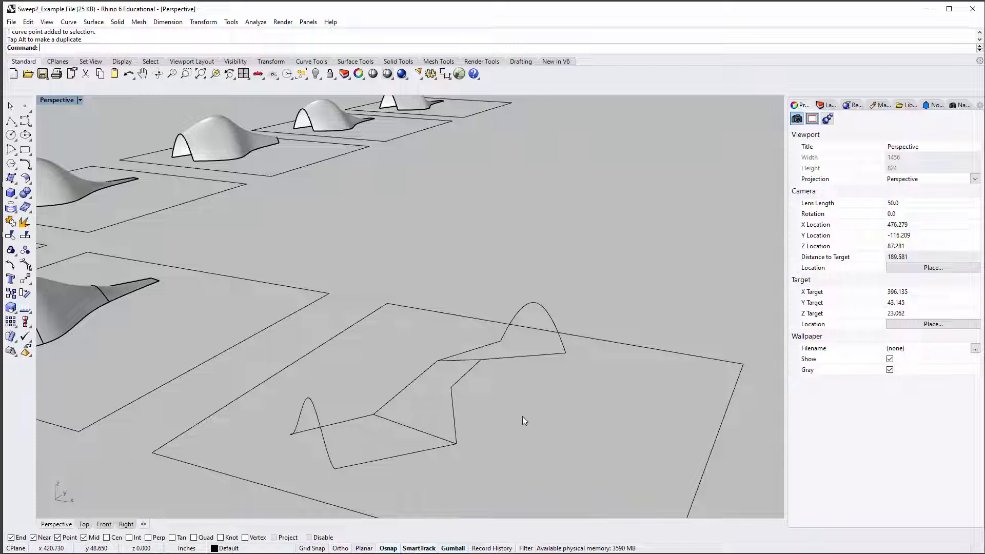
text(weep2)
key(Return)
click(331, 425)
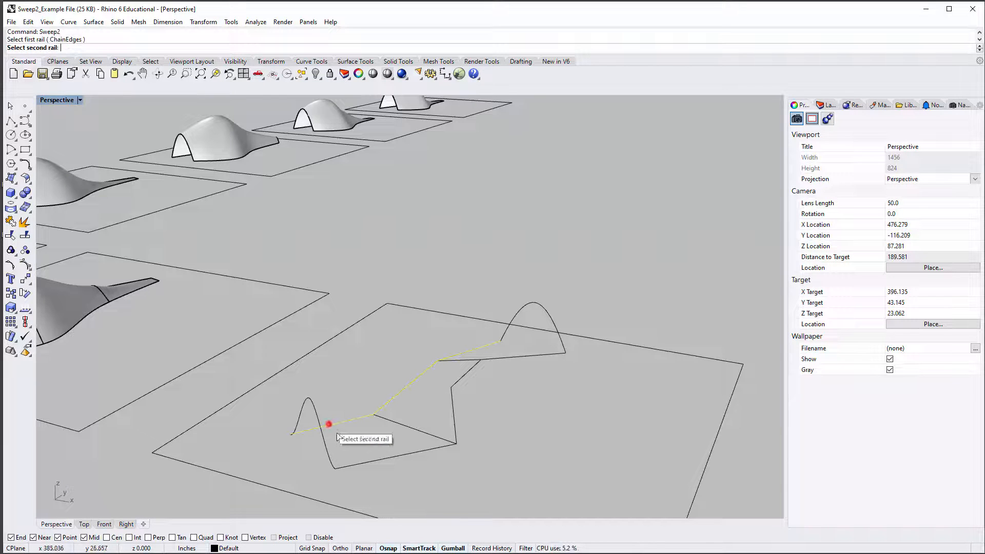
click(352, 464)
click(312, 396)
click(534, 308)
key(Return)
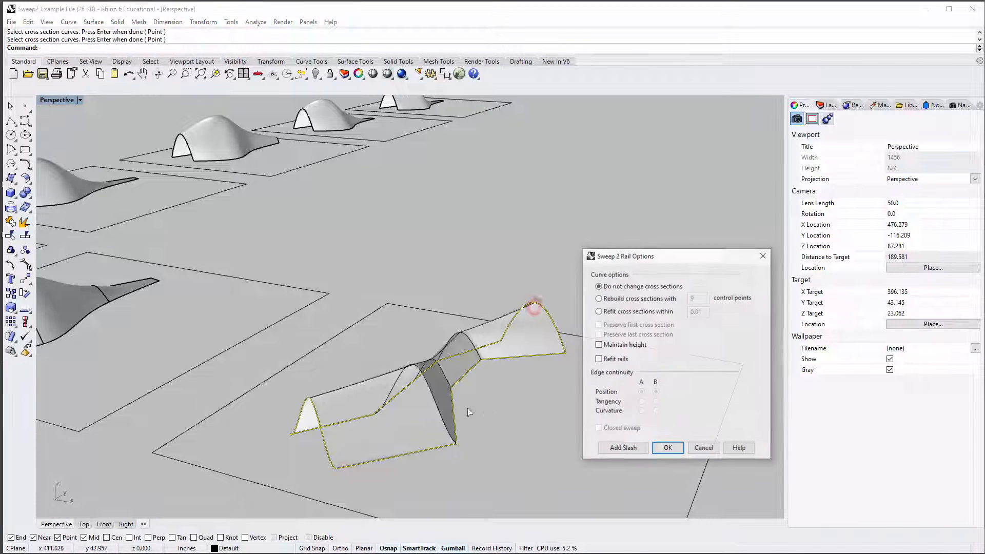
Step: Add two slashes between the rails near the corners of the narrow section, and create the sweep with cross sections unchanged
right_drag(517, 402, 424, 406)
click(623, 448)
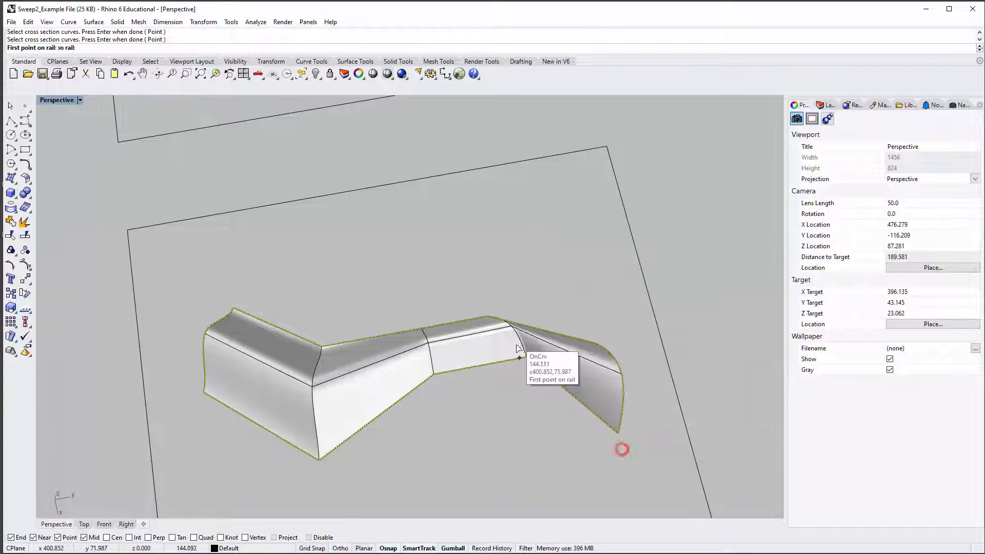
click(527, 357)
click(532, 330)
right_drag(531, 331, 441, 342)
click(433, 337)
click(428, 290)
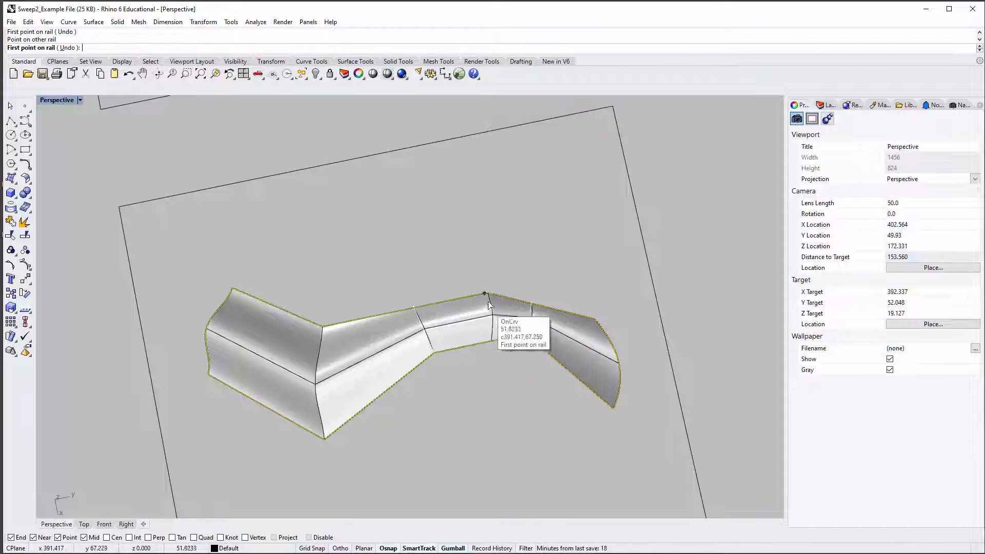
key(Return)
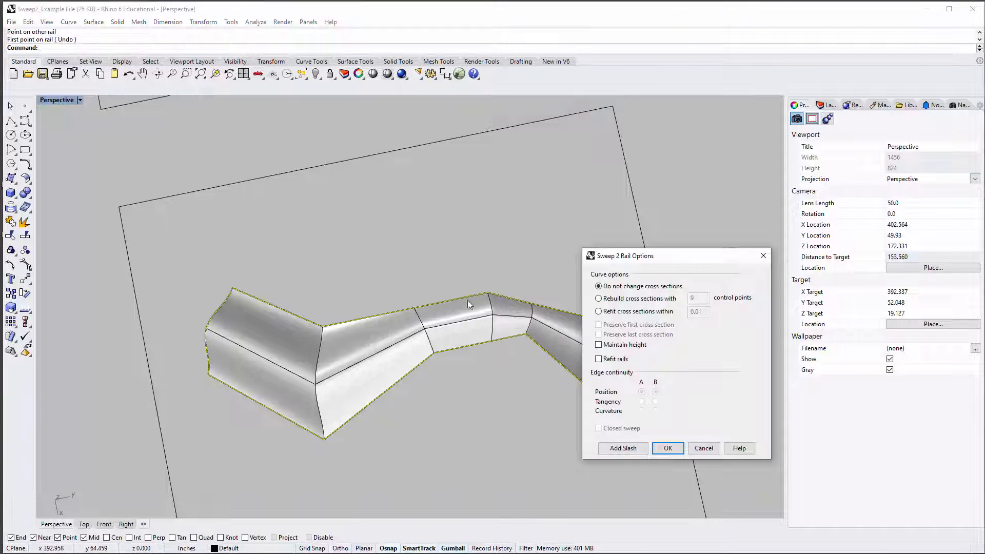
click(665, 448)
Step: Copy the swept polysurface with one angled and one curved rail to the empty area behind its frame
mouse_move(383, 338)
right_down()
mouse_move(409, 311)
mouse_move(402, 333)
right_up()
scroll(403, 333, down, 2)
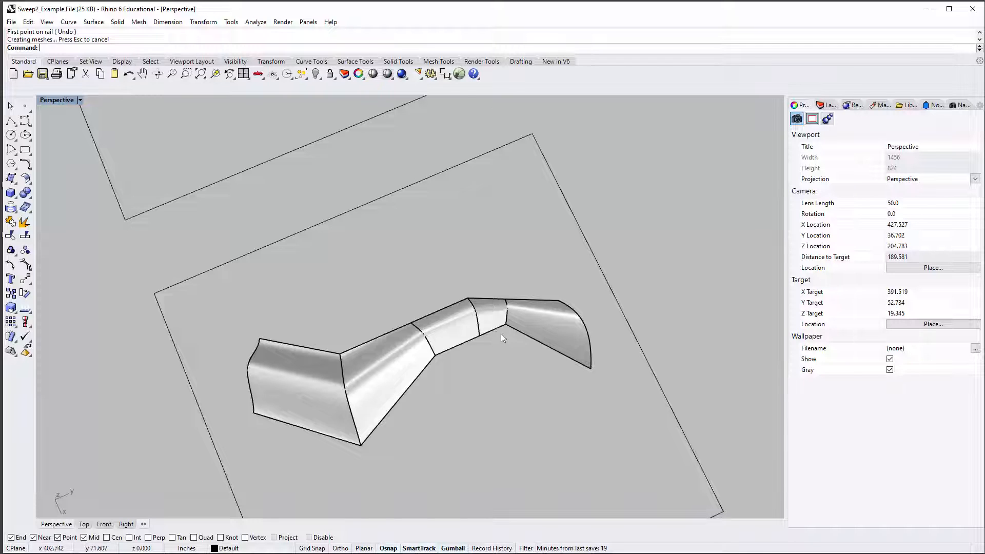
right_drag(501, 333, 495, 282)
scroll(482, 395, up, 8)
mouse_move(482, 395)
right_down()
mouse_move(459, 337)
mouse_move(429, 323)
mouse_move(547, 336)
mouse_move(481, 342)
mouse_move(514, 327)
mouse_move(477, 363)
mouse_move(446, 361)
mouse_move(476, 377)
right_up()
scroll(477, 363, down, 8)
click(476, 377)
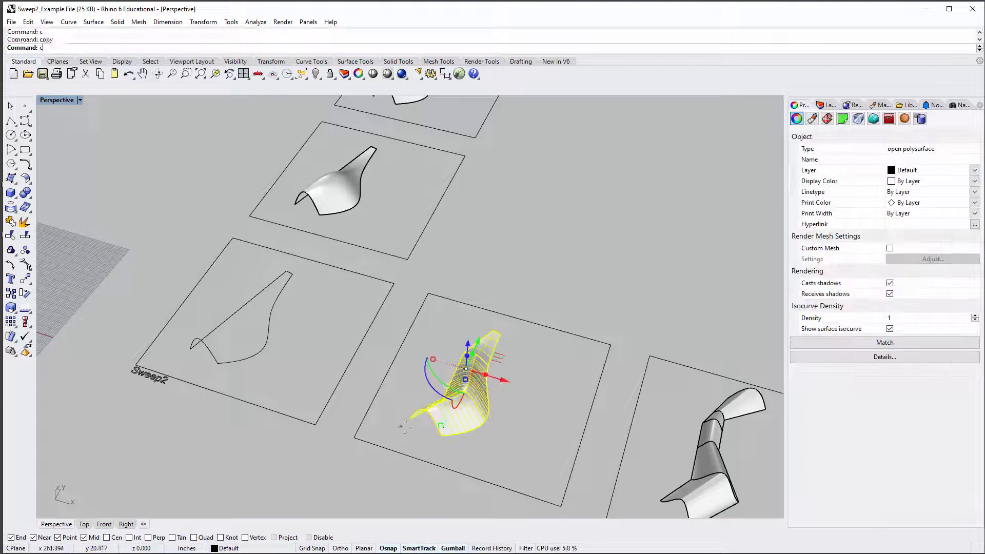
key(Return)
click(317, 423)
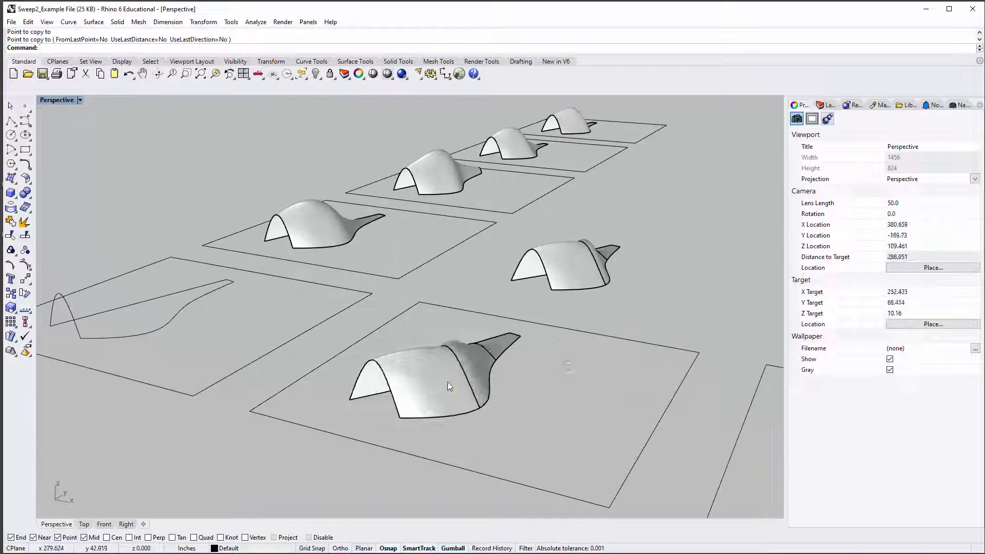
Step: Delete the original polysurface and the intermediate arch from the frame with one angled and one curved rail
click(447, 381)
key(Delete)
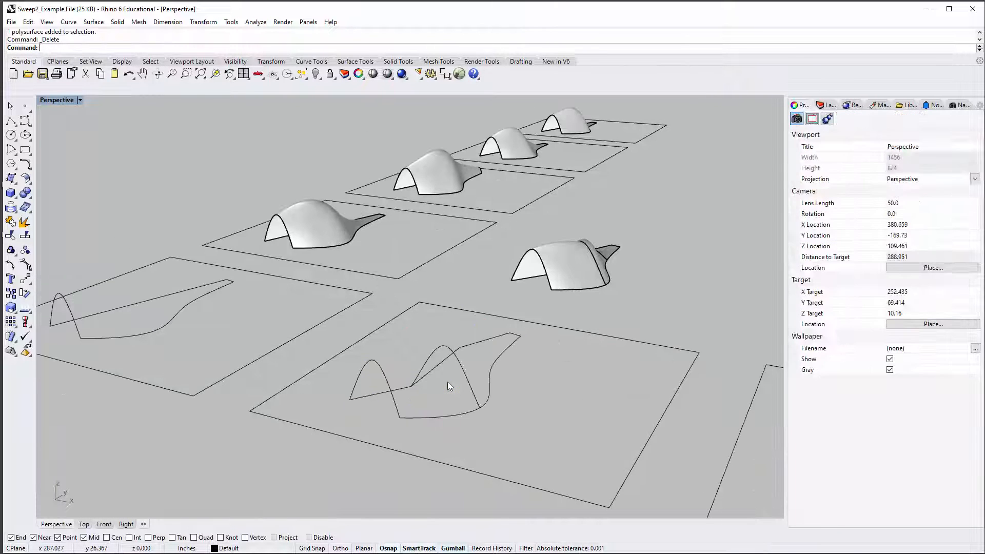
shift+right_drag(447, 381, 481, 367)
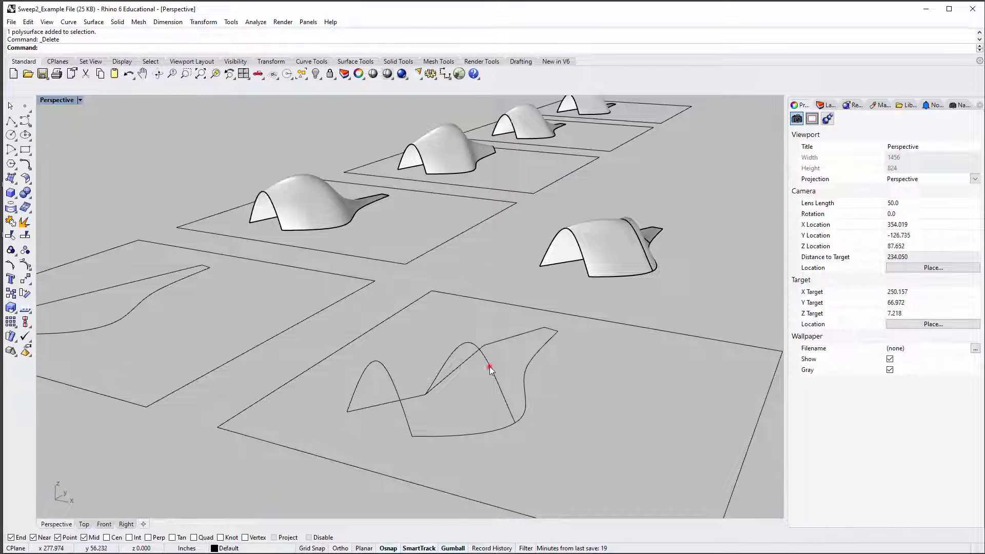
click(490, 369)
key(Delete)
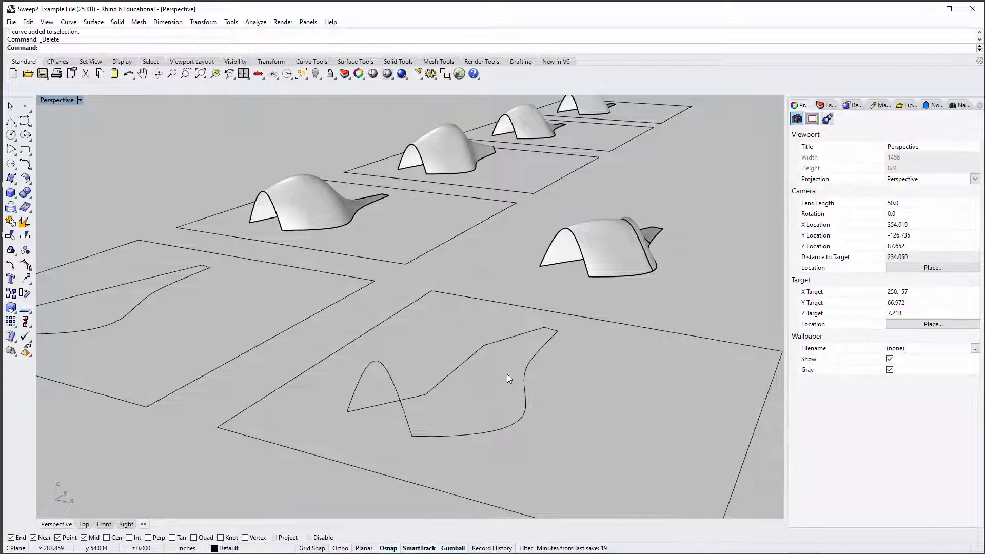
Step: Draw a straight polyline from the angled rail's rear corner across to the curved rail
right_drag(448, 312, 449, 345)
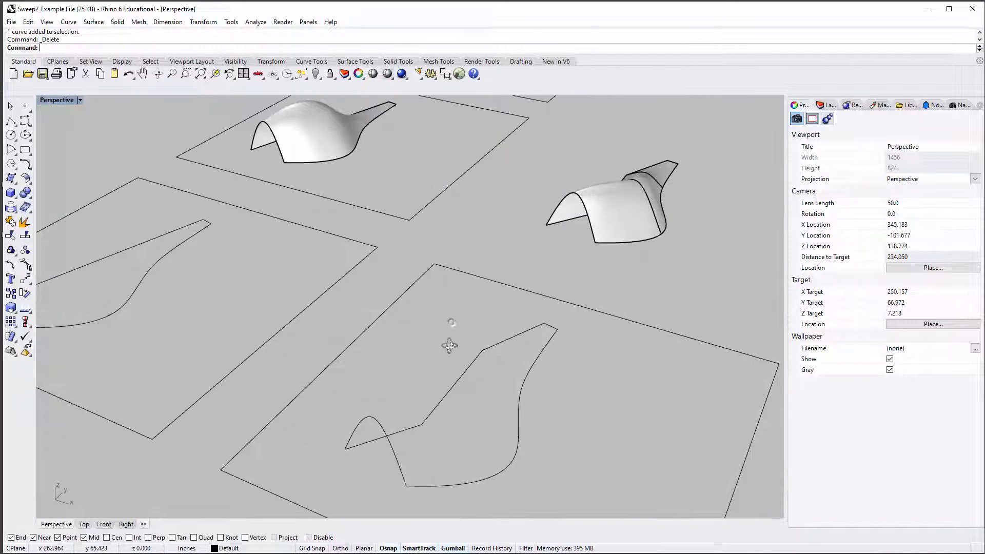
click(477, 351)
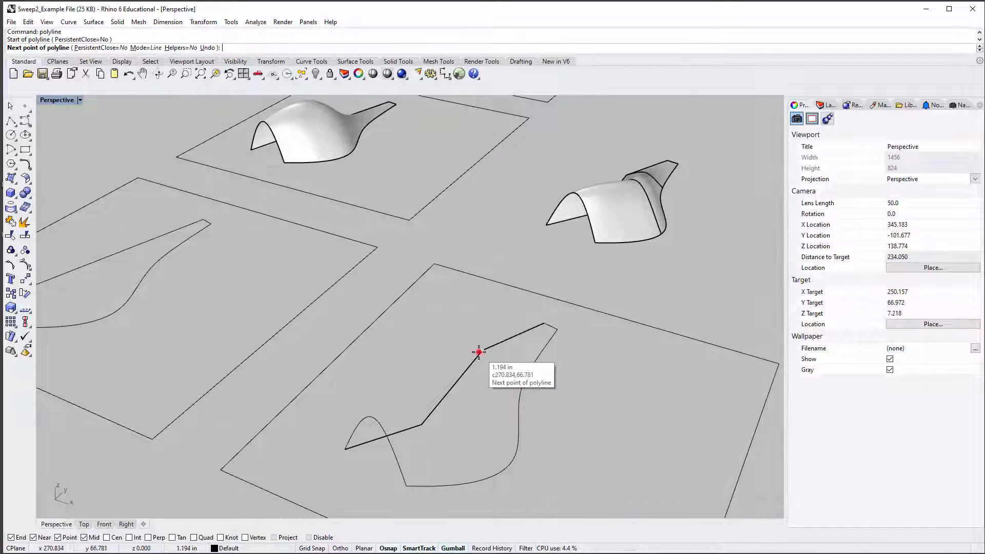
click(528, 370)
key(Return)
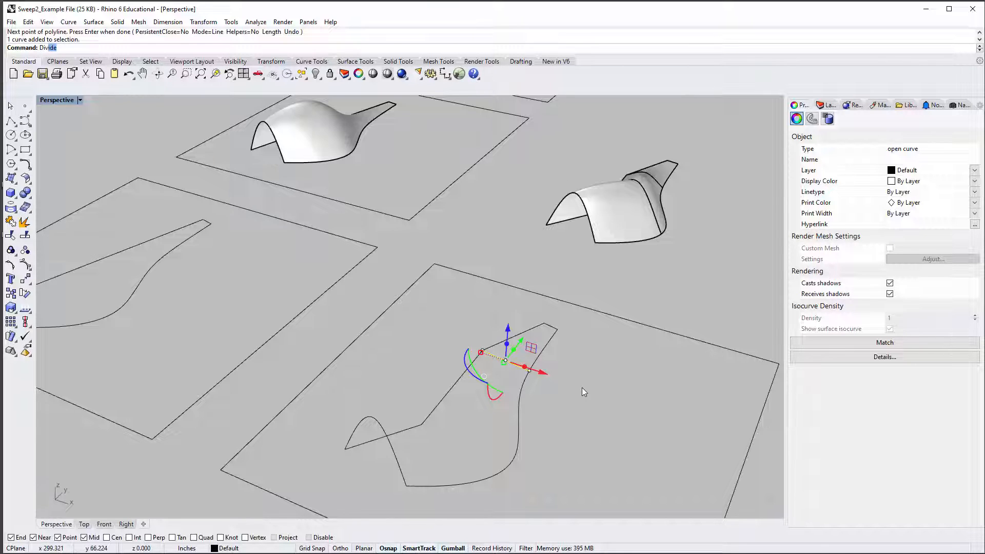
Step: Divide the new cross line into 3 segments with Split set to Yes
text(Div)
key(Return)
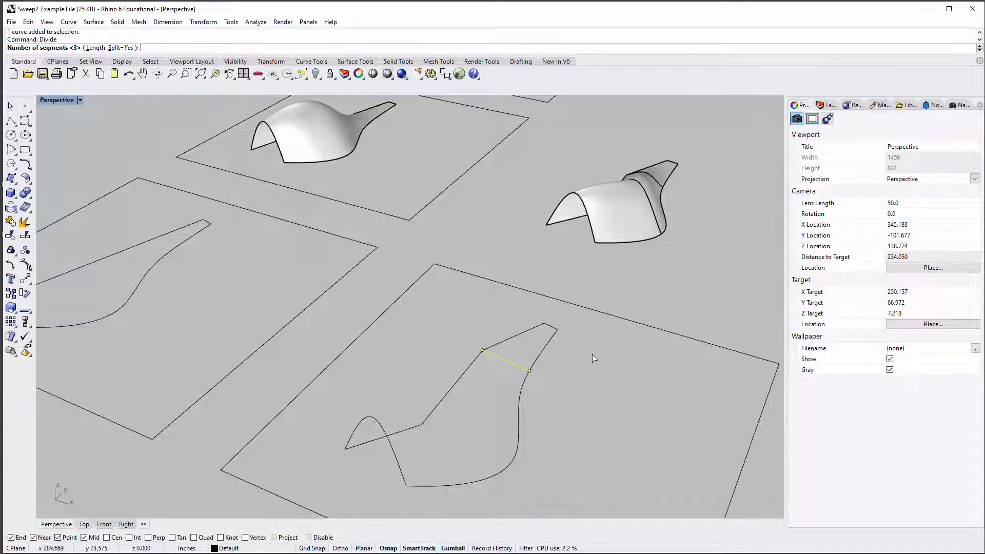
click(500, 361)
scroll(509, 371, up, 10)
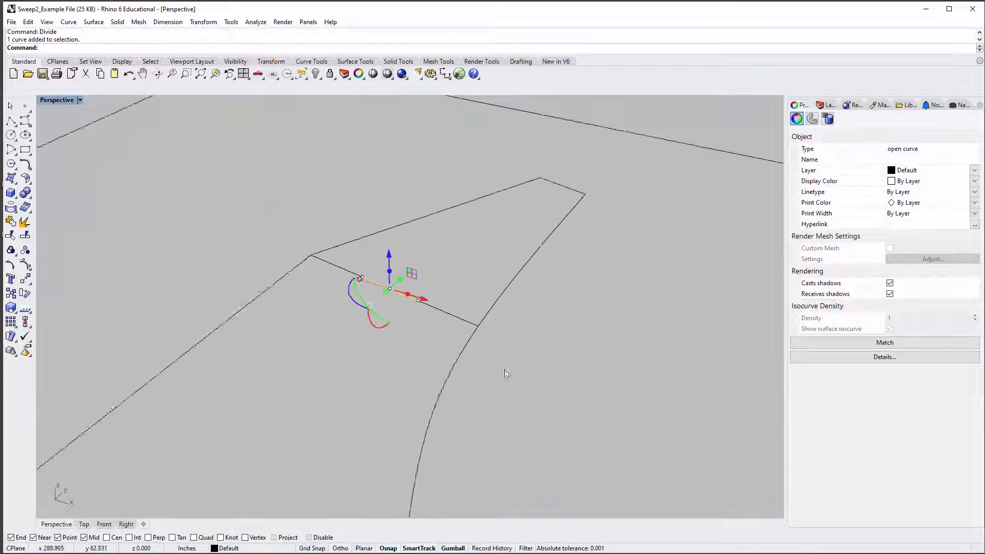
scroll(487, 349, down, 2)
click(506, 389)
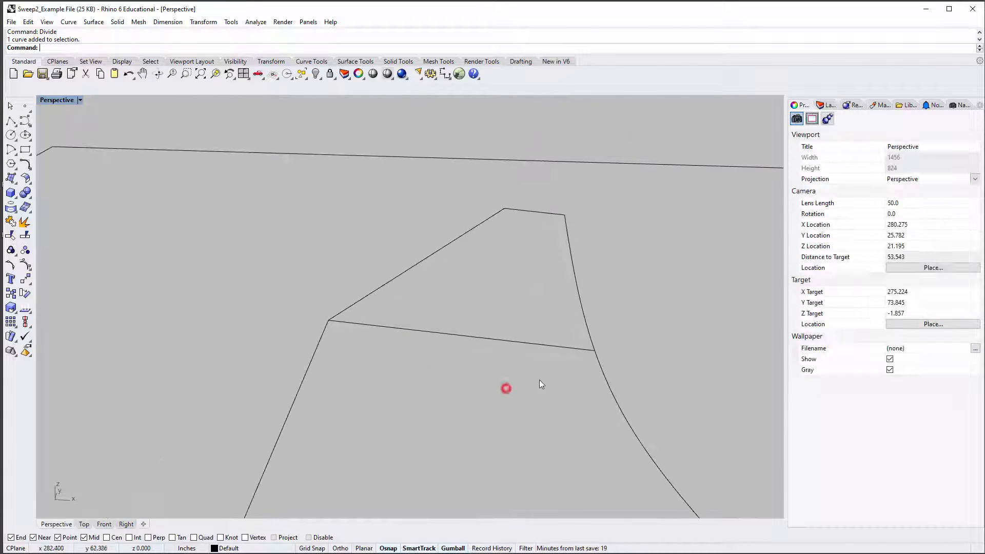
Step: Join the three segments of the divided cross line into one open curve
click(535, 346)
click(450, 335)
click(464, 394)
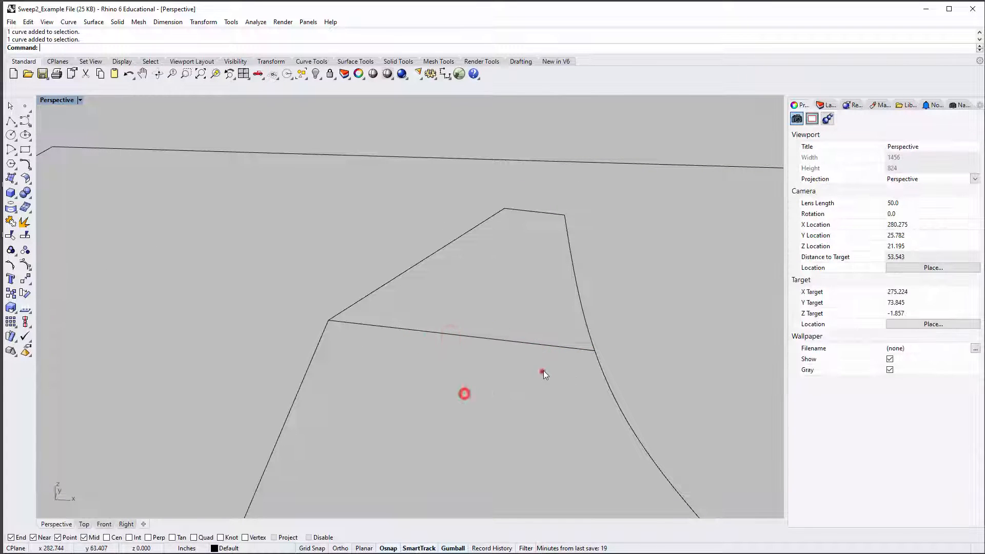
drag(401, 310, 403, 311)
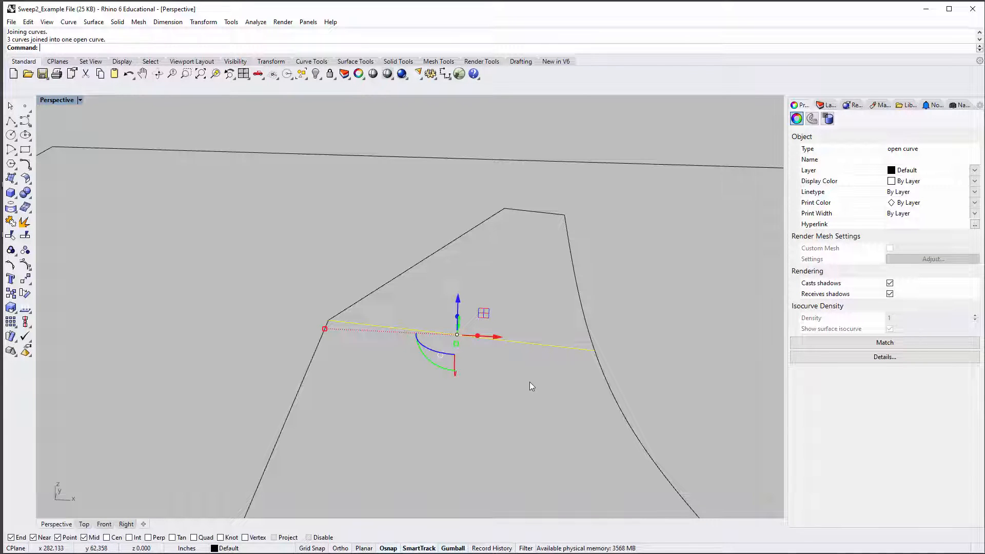
Step: Turn on the joined curve's control points and raise its two inner points into a peaked profile
key(F10)
right_drag(521, 378, 398, 319)
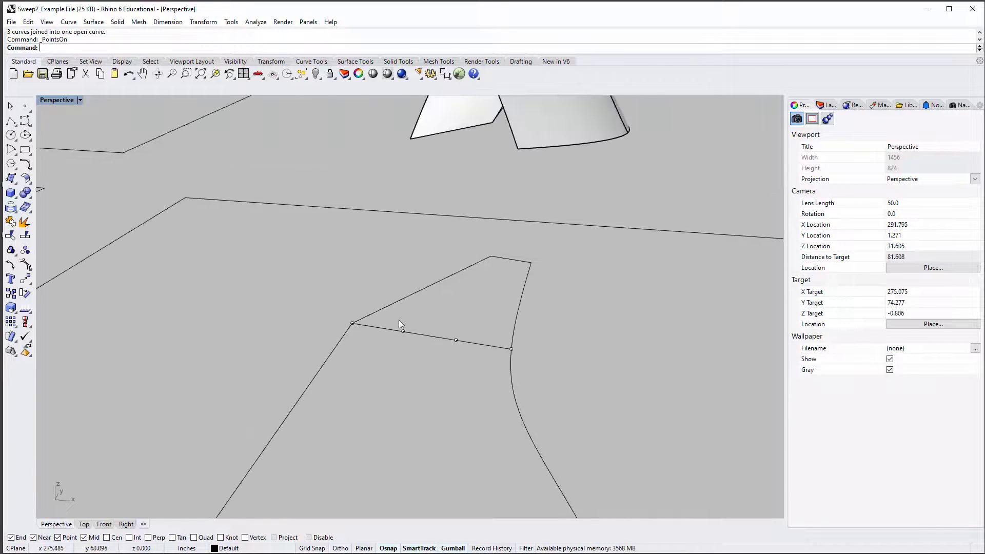
drag(396, 318, 413, 266)
drag(457, 325, 467, 275)
scroll(607, 346, down, 3)
right_drag(617, 348, 429, 356)
scroll(429, 356, up, 4)
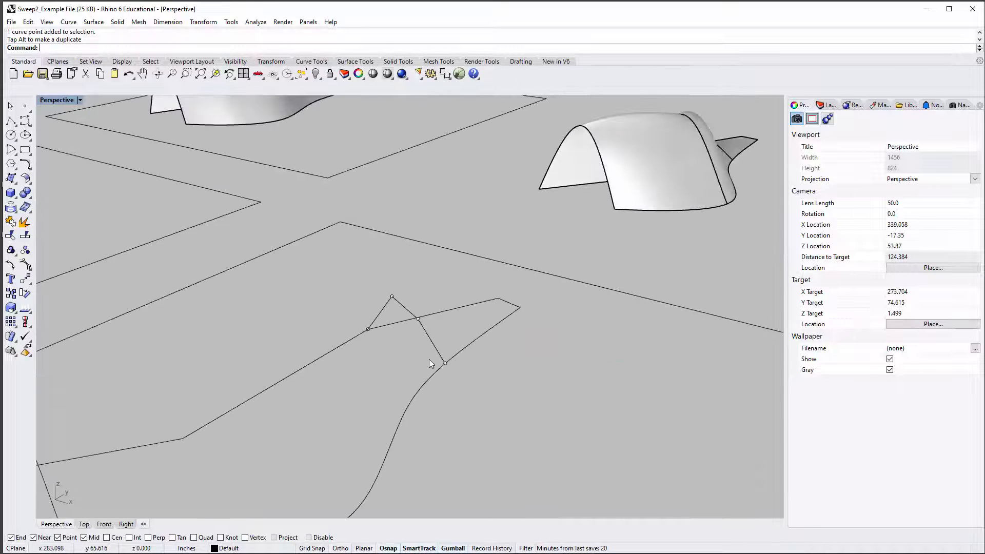
Step: Sweep along the angled and curved rails with Sweep2, using the front arch, the peaked profile and the back end line as cross sections
scroll(405, 335, down, 6)
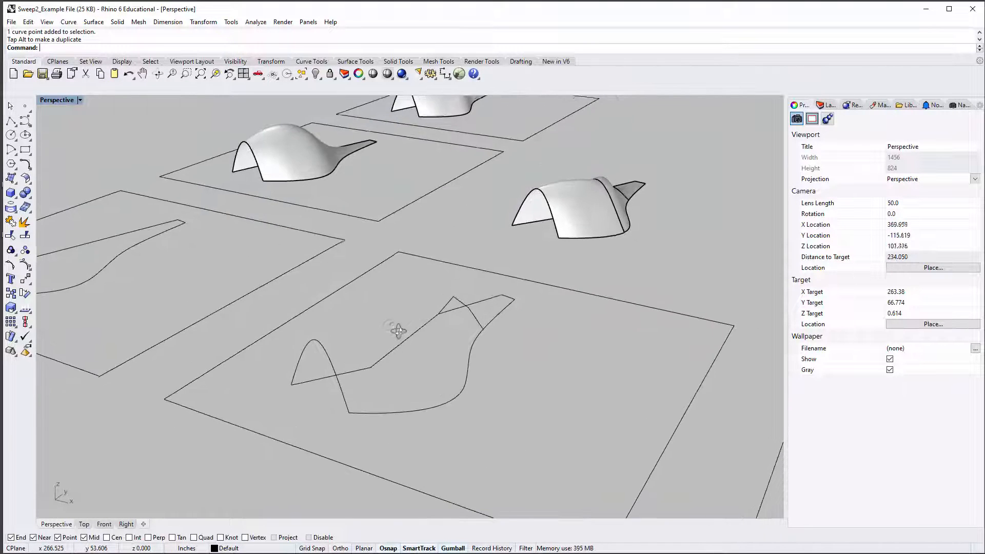
right_drag(399, 330, 399, 331)
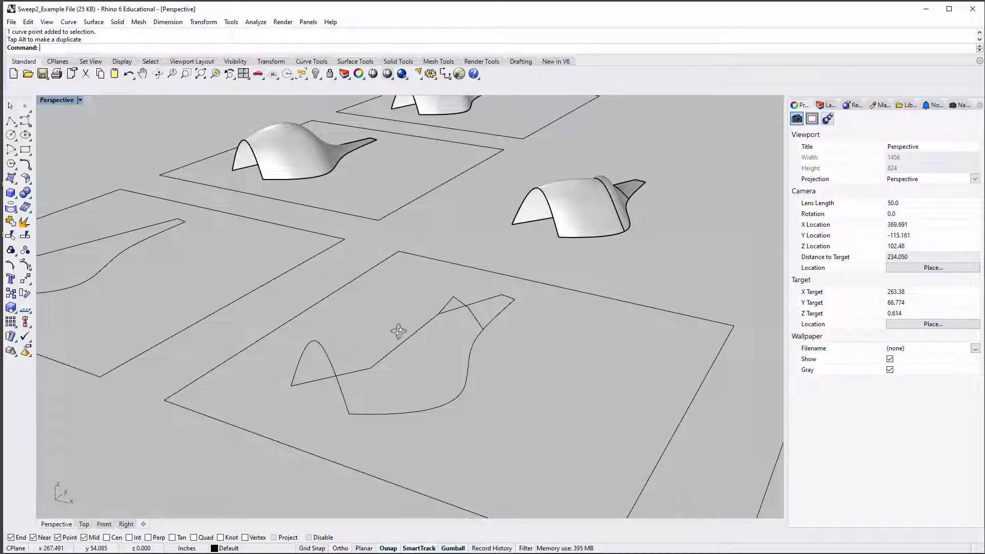
key(Return)
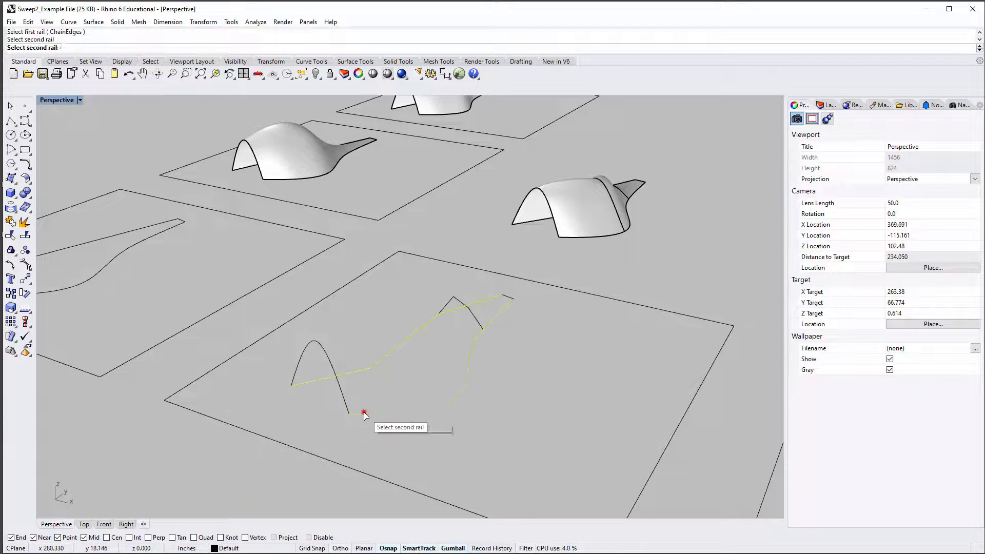
click(320, 347)
click(458, 298)
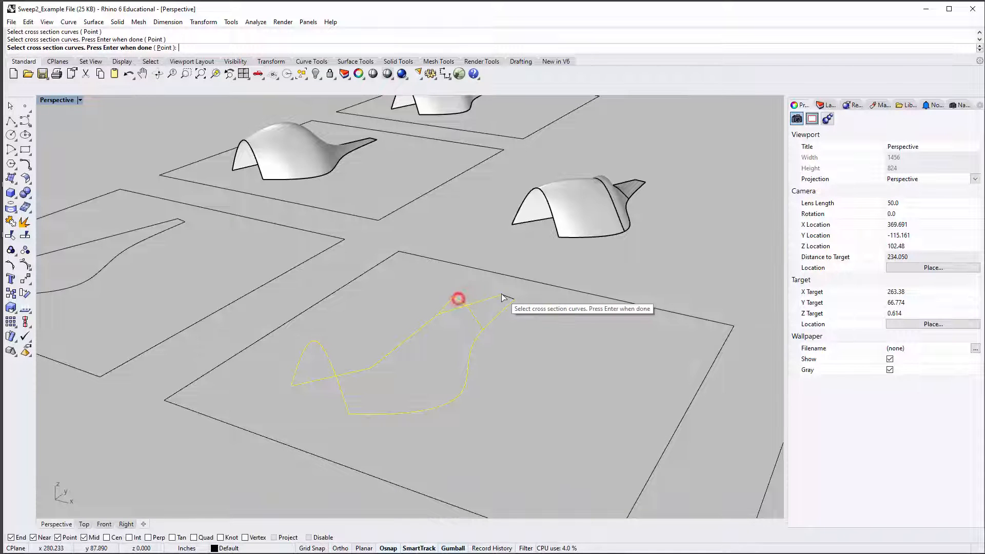
key(Return)
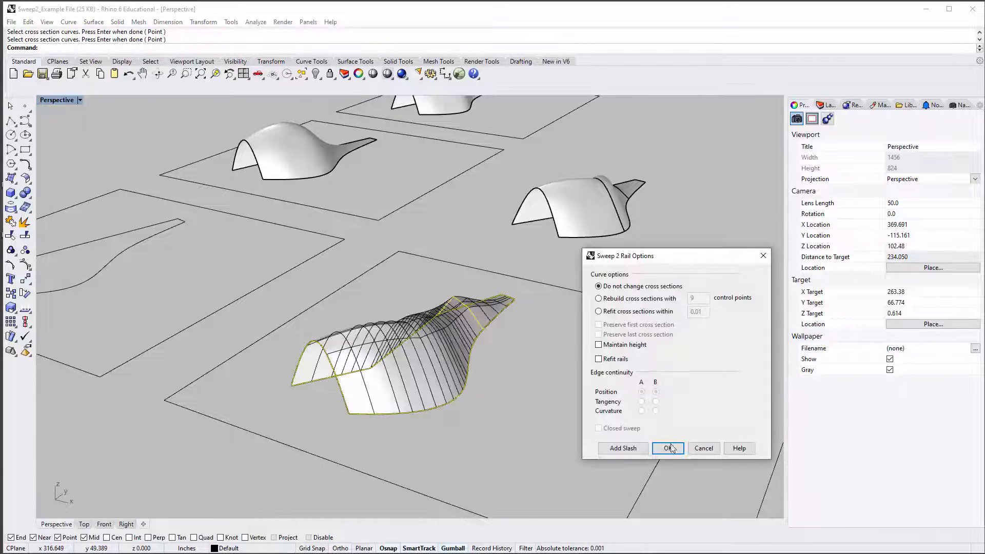
click(668, 447)
right_drag(667, 447, 550, 365)
scroll(322, 342, up, 3)
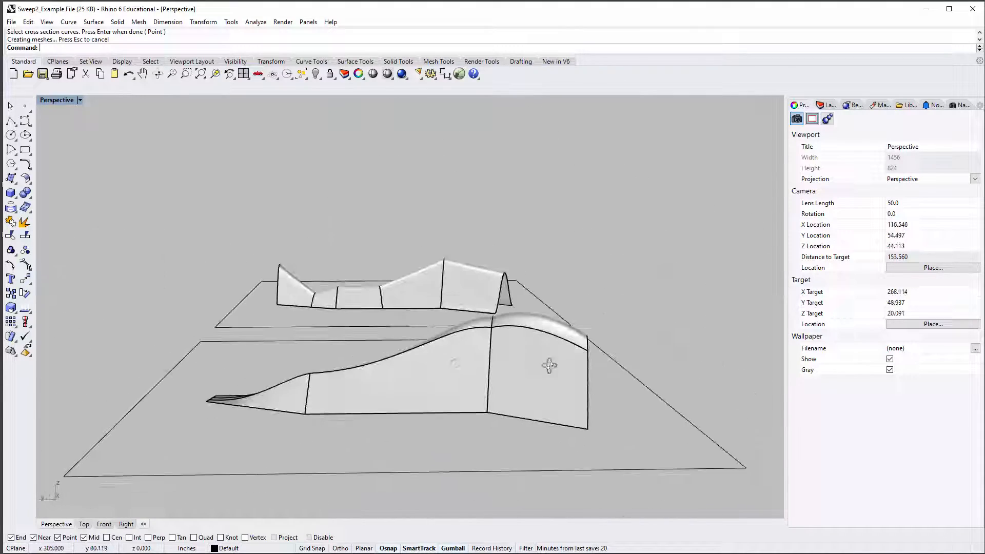
Step: Delete the swept polysurface from the angled and curved rails, leaving its rails and profiles in place
right_drag(419, 364, 467, 426)
scroll(376, 349, down, 5)
scroll(518, 377, up, 6)
scroll(467, 426, down, 6)
right_drag(354, 339, 432, 334)
click(436, 411)
key(Delete)
scroll(487, 379, down, 4)
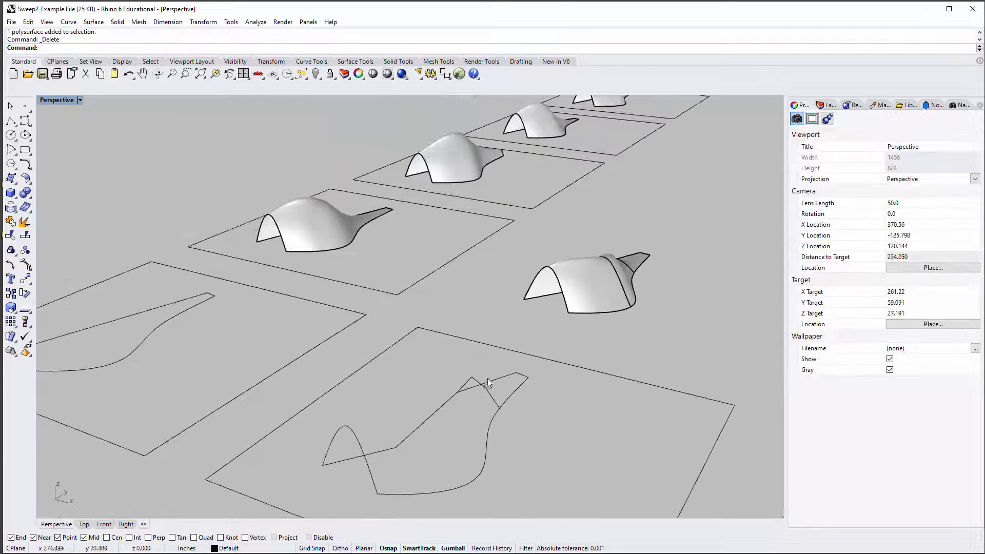
Step: Copy the peaked profile 120 in from the back rail end to the matching end of the straight and curved rails beside the Sweep2 label
click(492, 397)
right_drag(492, 396, 498, 393)
text(copy)
key(Return)
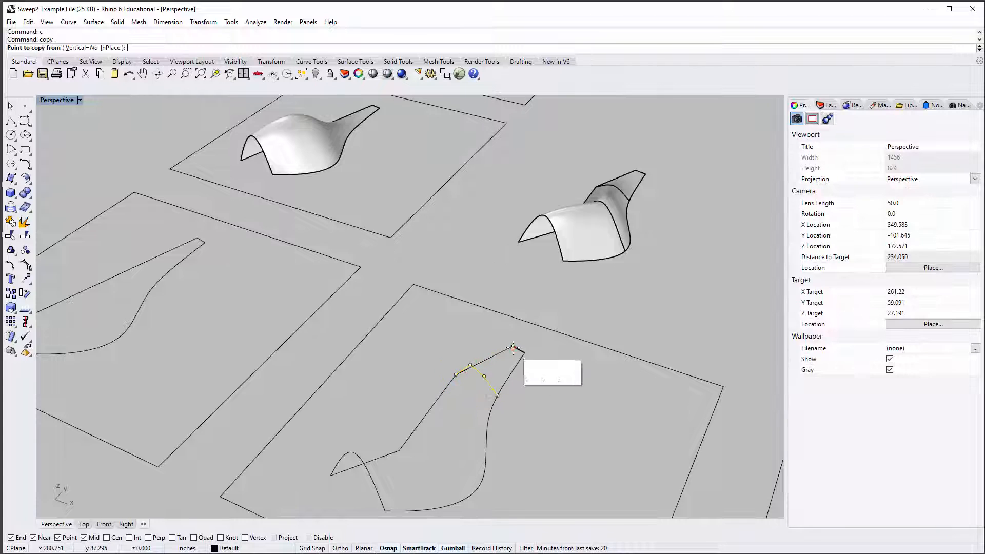
click(512, 347)
shift+right_drag(327, 292, 535, 373)
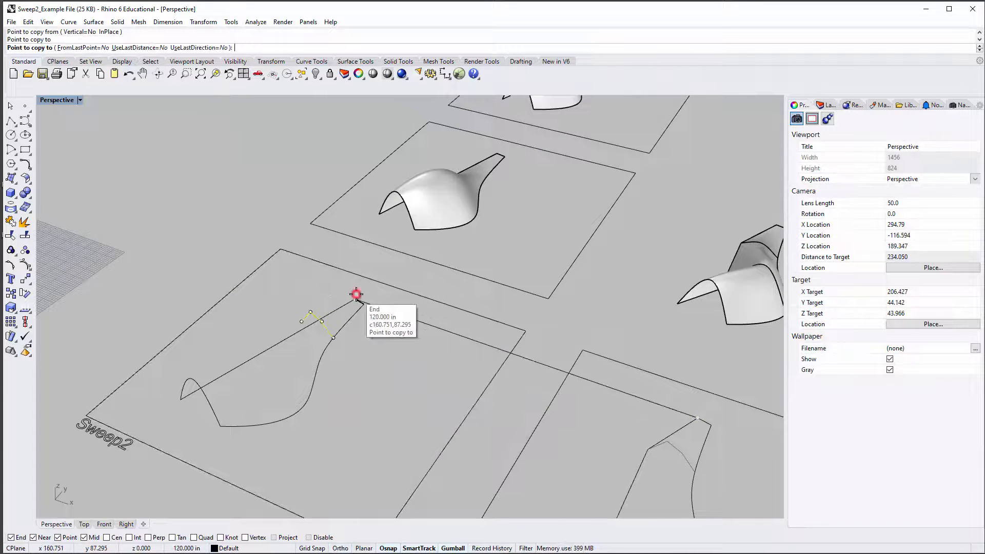
key(Return)
Step: Move the copied profile's loose end point about 3.4 in onto the straight rail with the Near snap
right_drag(284, 294, 249, 358)
scroll(248, 358, up, 6)
click(246, 304)
text(zs)
key(Return)
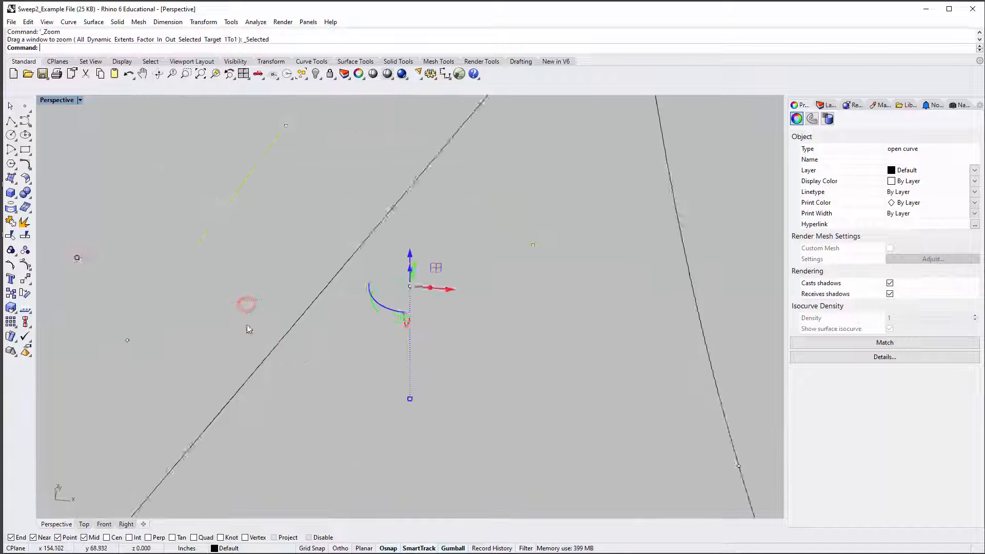
right_drag(247, 325, 503, 270)
scroll(320, 291, down, 6)
click(509, 269)
scroll(407, 285, up, 2)
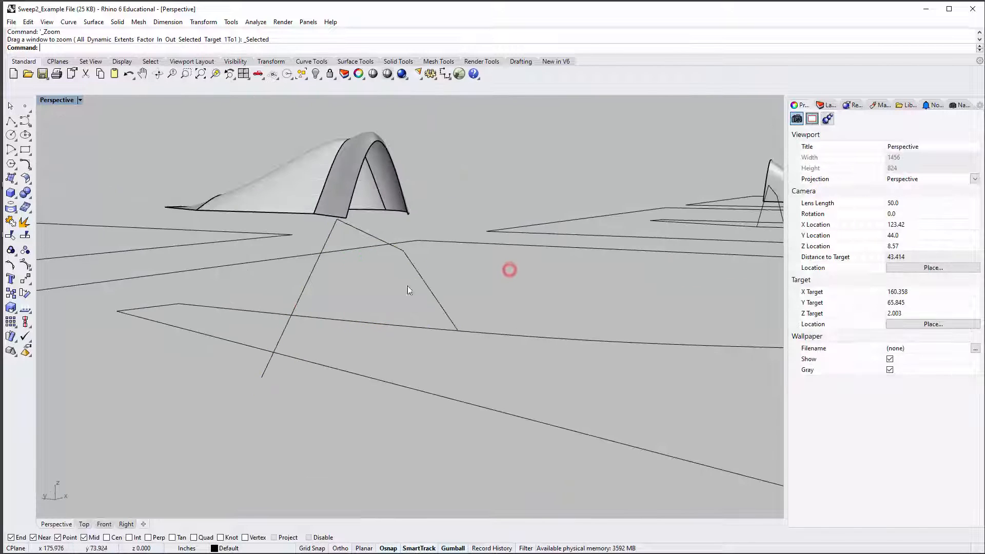
click(383, 243)
scroll(454, 288, up, 3)
right_drag(435, 296, 413, 343)
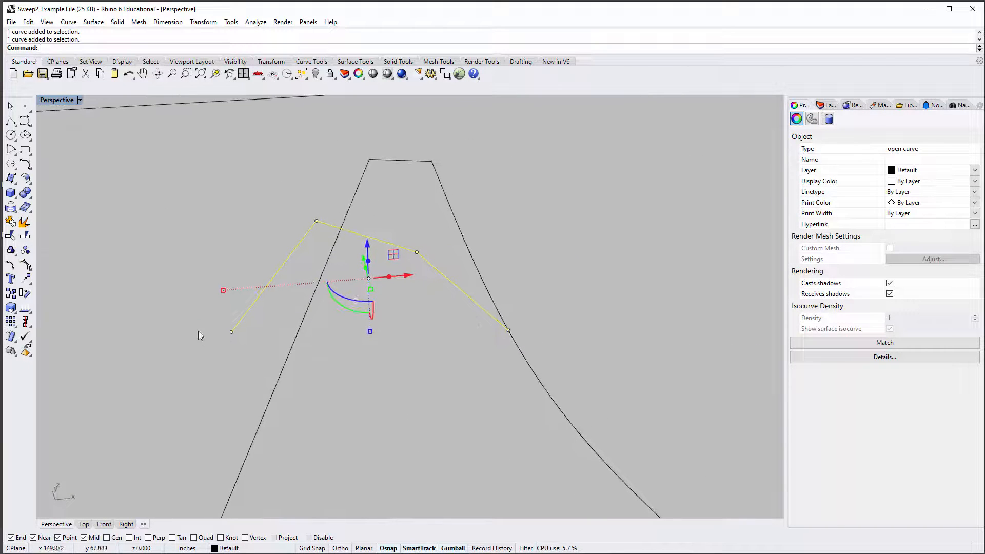
text(M)
key(Return)
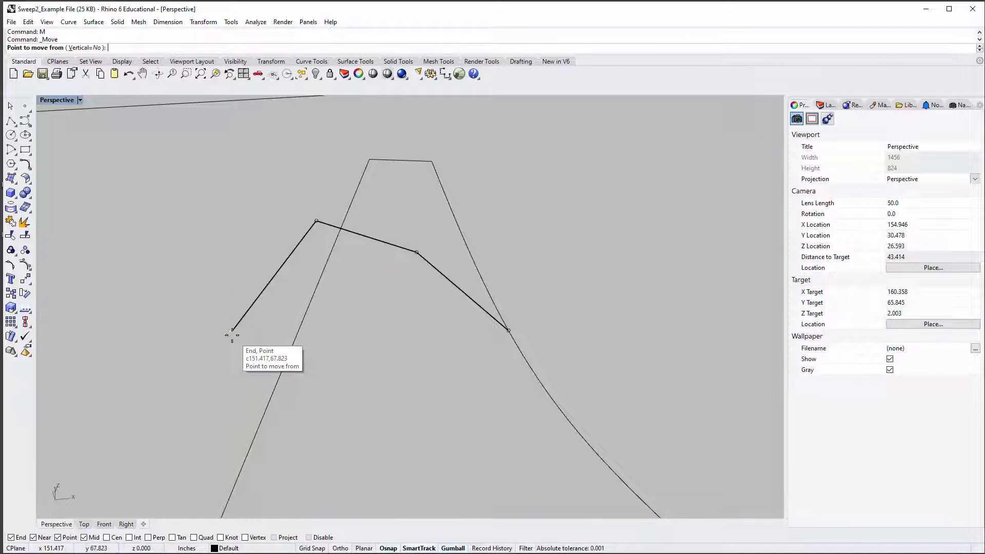
click(231, 335)
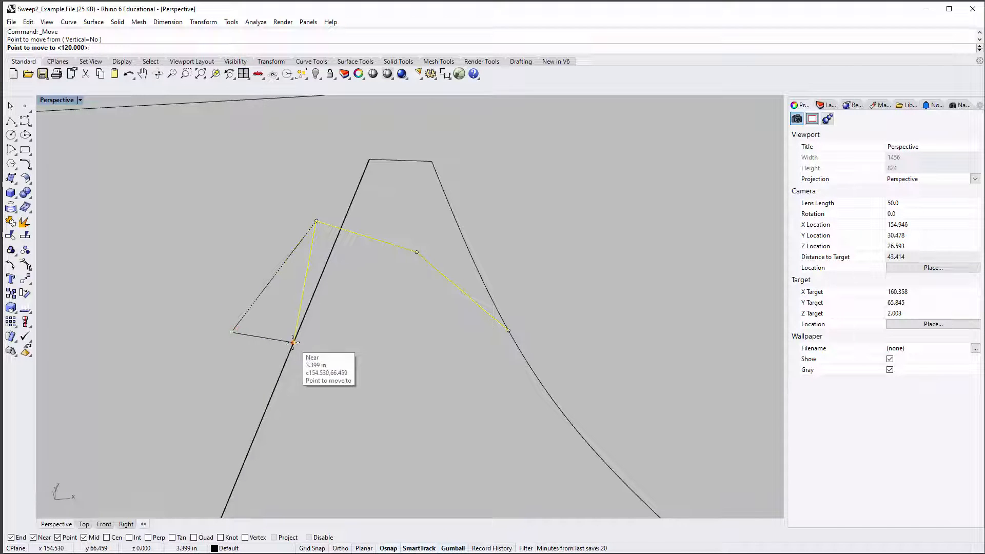
click(293, 342)
right_drag(303, 402, 99, 536)
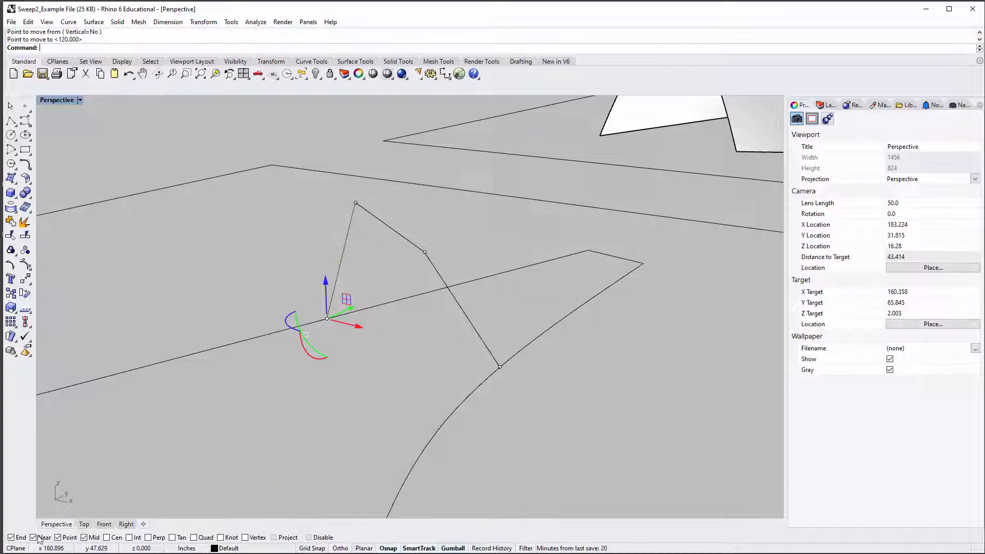
right_drag(323, 342, 337, 280)
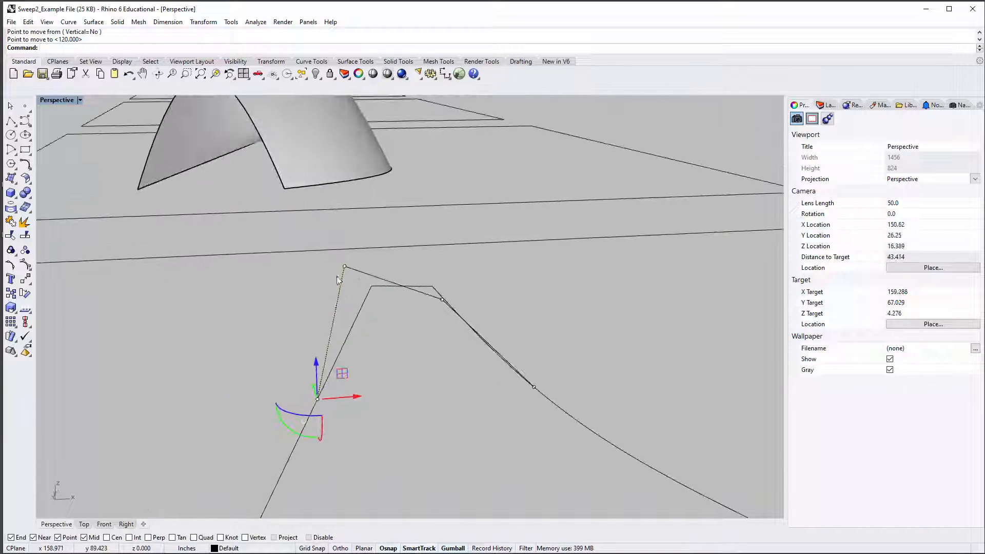
drag(337, 280, 346, 275)
key(Escape)
key(ctrl+z)
right_drag(345, 279, 365, 268)
key(Escape)
Step: Shift the copied profile's two inner control points horizontally to reshape its peak between the two rails
click(344, 263)
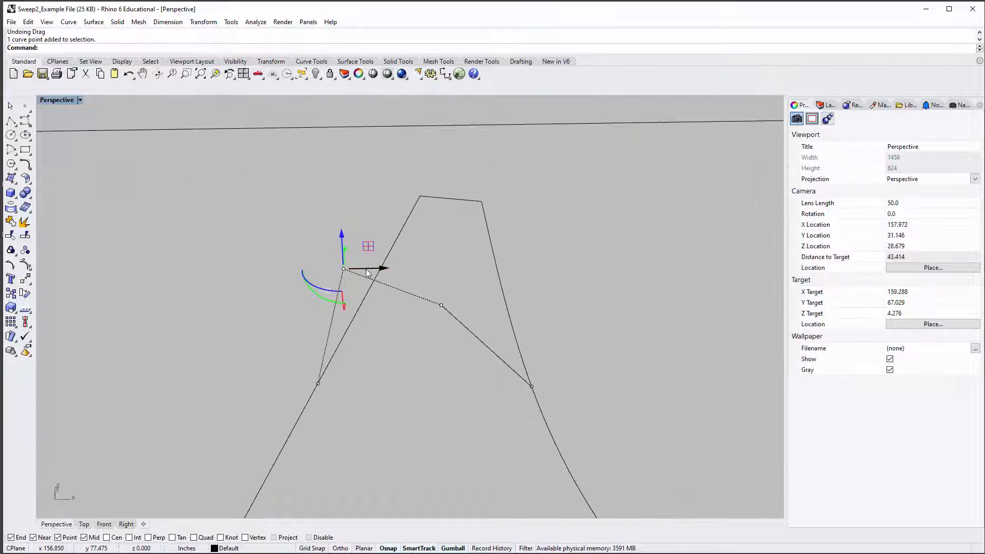
drag(365, 268, 398, 277)
right_drag(397, 277, 463, 289)
drag(465, 288, 472, 319)
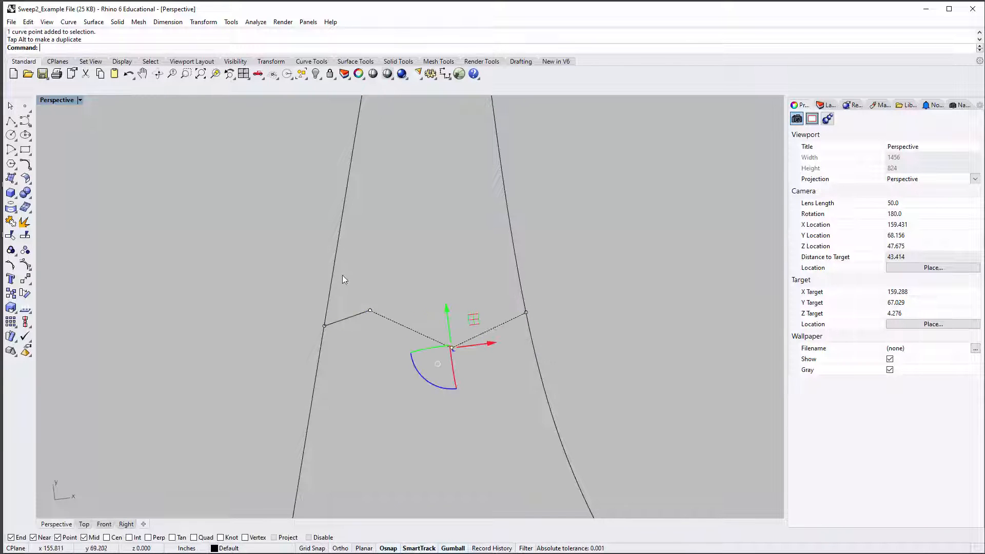
drag(395, 277, 396, 281)
right_drag(395, 281, 374, 219)
right_drag(473, 362, 388, 333)
Step: Lean the front arch inward over the rails by moving its top control point horizontally toward the back
scroll(389, 333, down, 6)
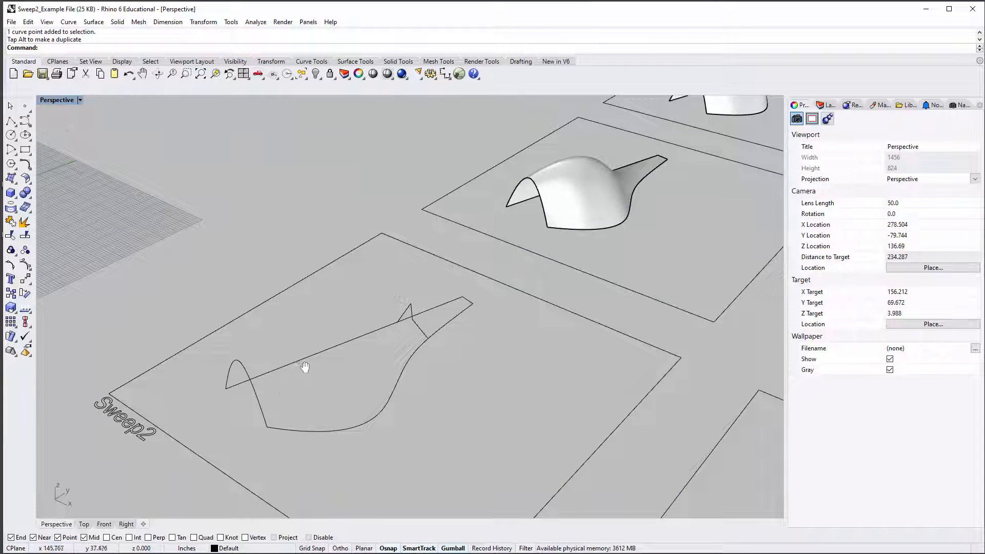
scroll(304, 367, up, 3)
click(277, 339)
scroll(279, 327, up, 2)
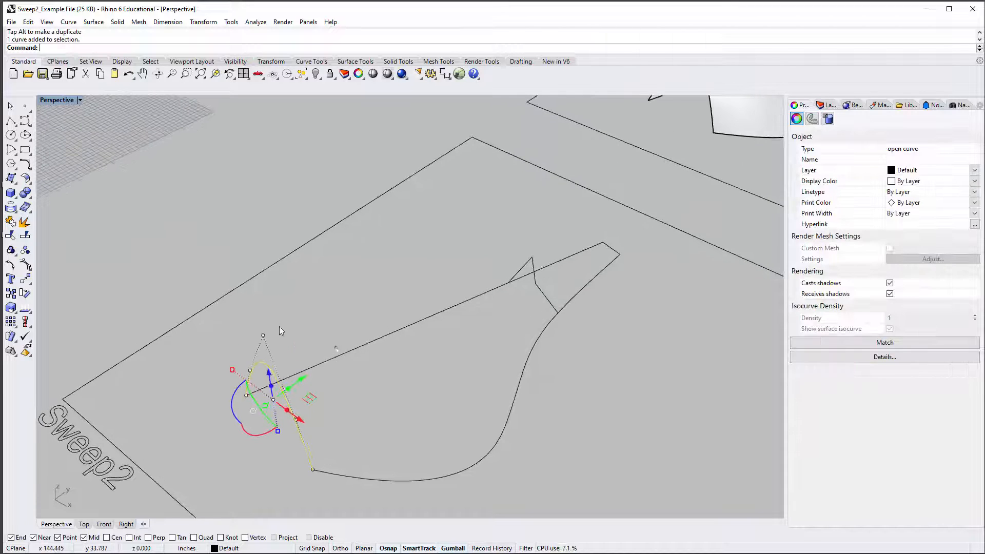
click(263, 336)
right_drag(287, 329, 256, 436)
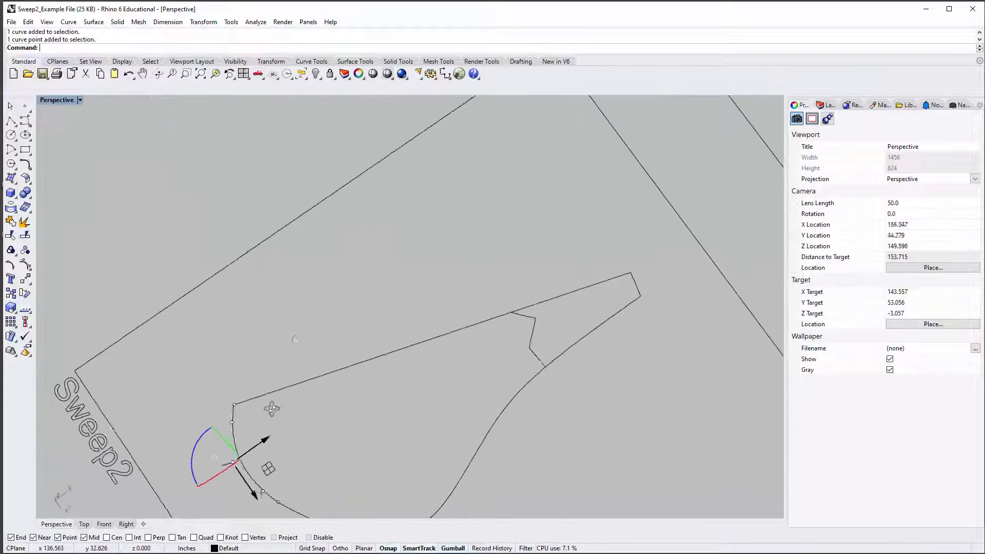
drag(257, 444, 336, 425)
Step: Sweep along the straight and curved rails with Sweep2 through the front arch, peaked profile and back end line, without changing cross sections
right_drag(321, 277, 323, 311)
text(weep2)
key(Return)
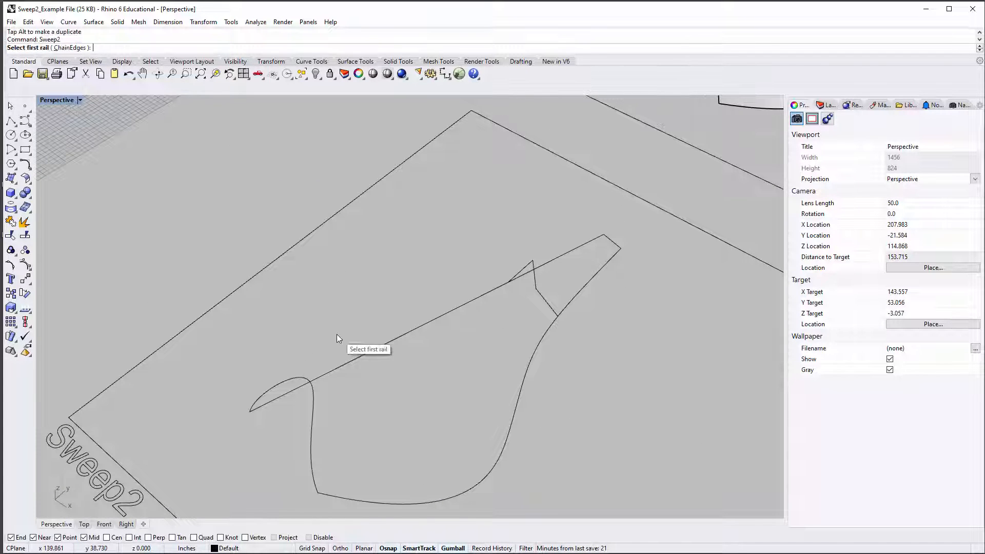
click(331, 372)
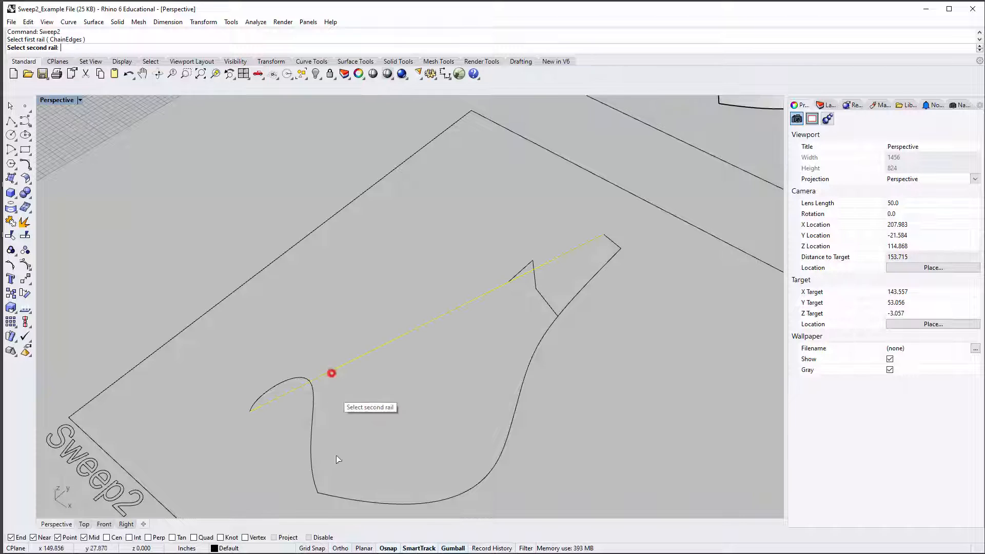
click(334, 498)
click(314, 407)
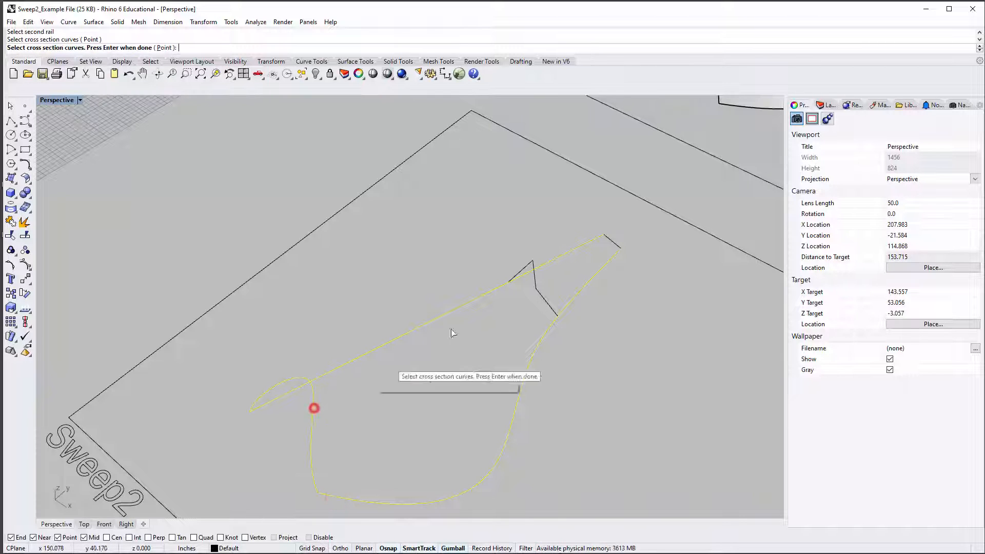
click(536, 295)
click(608, 241)
key(Return)
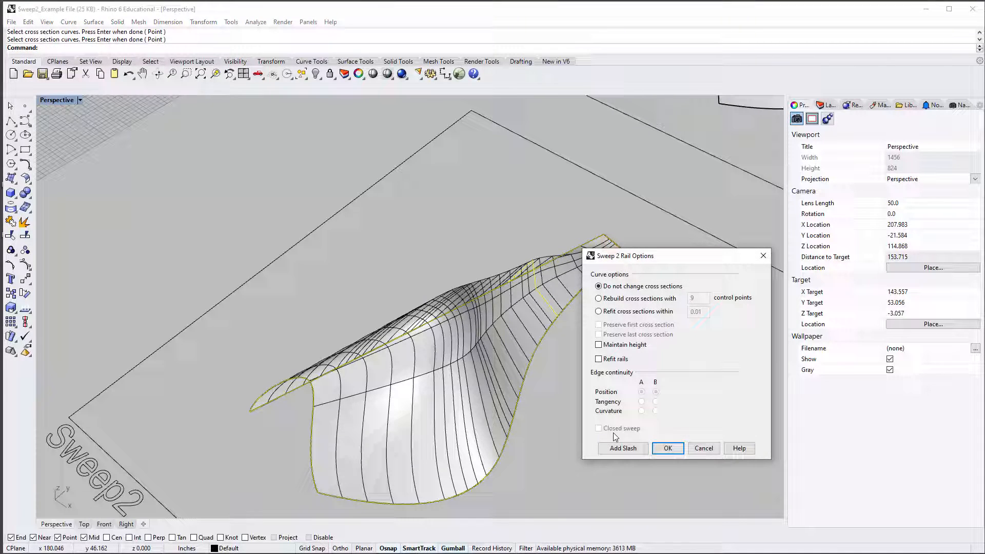
click(667, 448)
Step: Examine the swept surface from the front, side and back, including its transition at the peaked profile
shift+right_drag(413, 219, 382, 329)
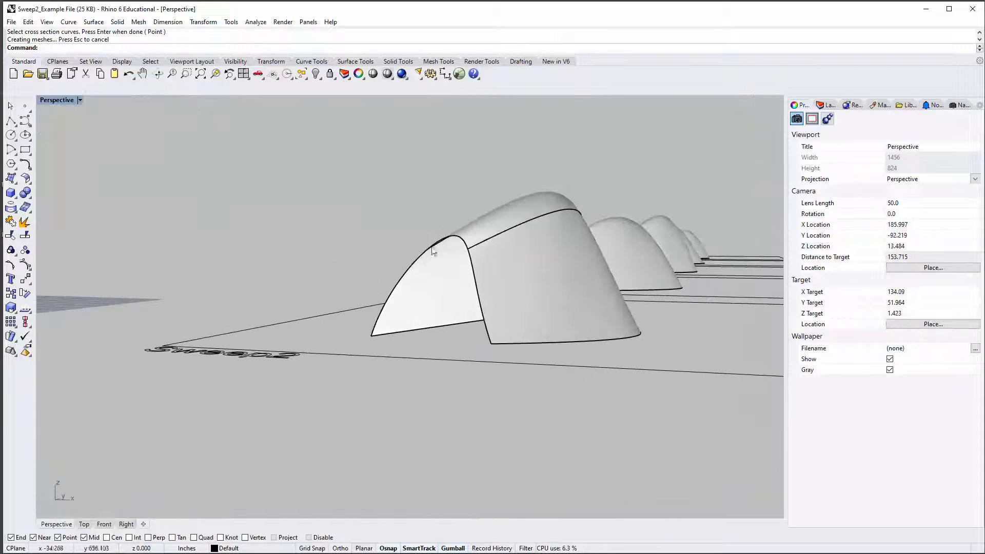
right_drag(431, 250, 351, 242)
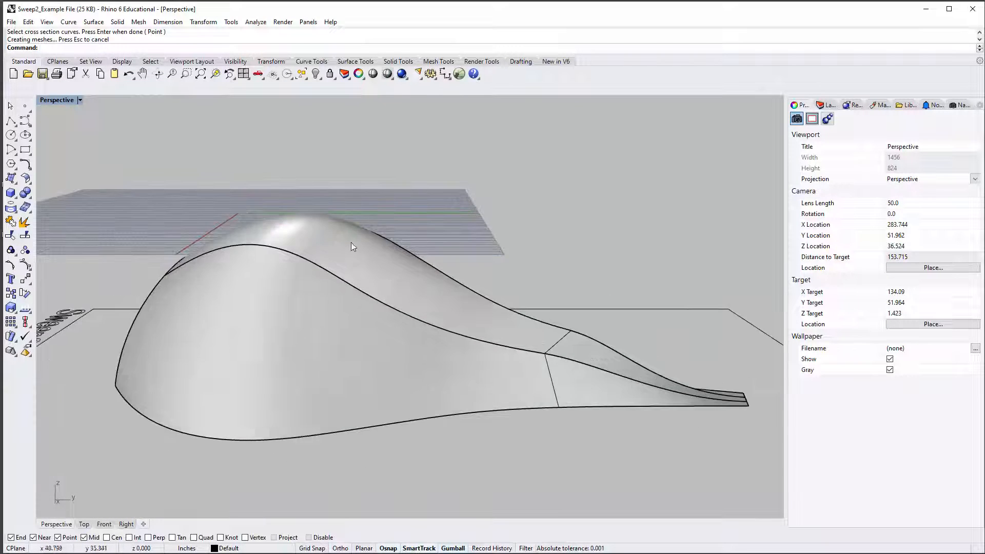
scroll(351, 242, up, 2)
right_drag(393, 282, 314, 259)
right_drag(192, 201, 141, 246)
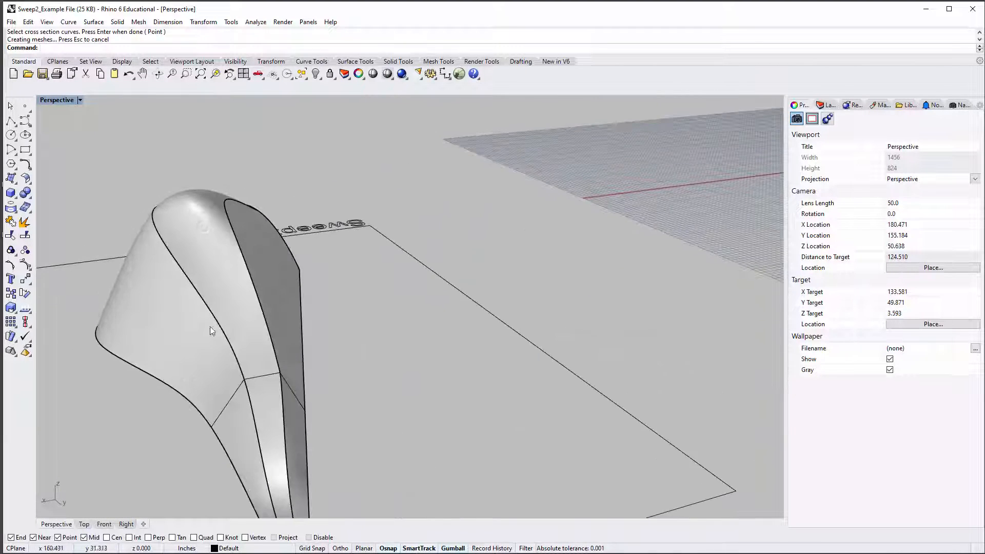
right_drag(210, 326, 241, 353)
shift+right_drag(220, 291, 544, 289)
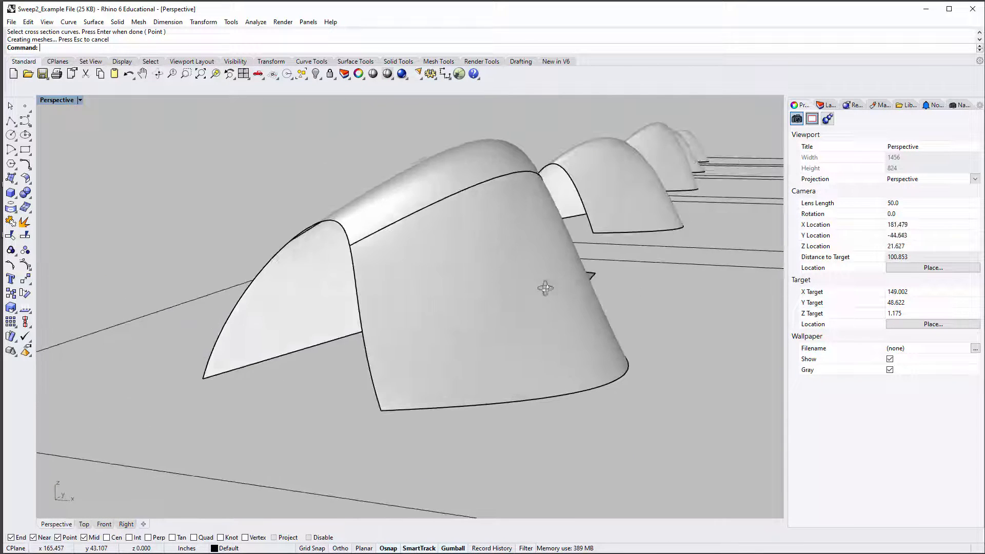
Step: Inspect the sweep's shading and transition near the peaked profile in Rendered display mode, and return the viewport to Shaded
click(58, 101)
click(66, 148)
right_drag(365, 229, 460, 262)
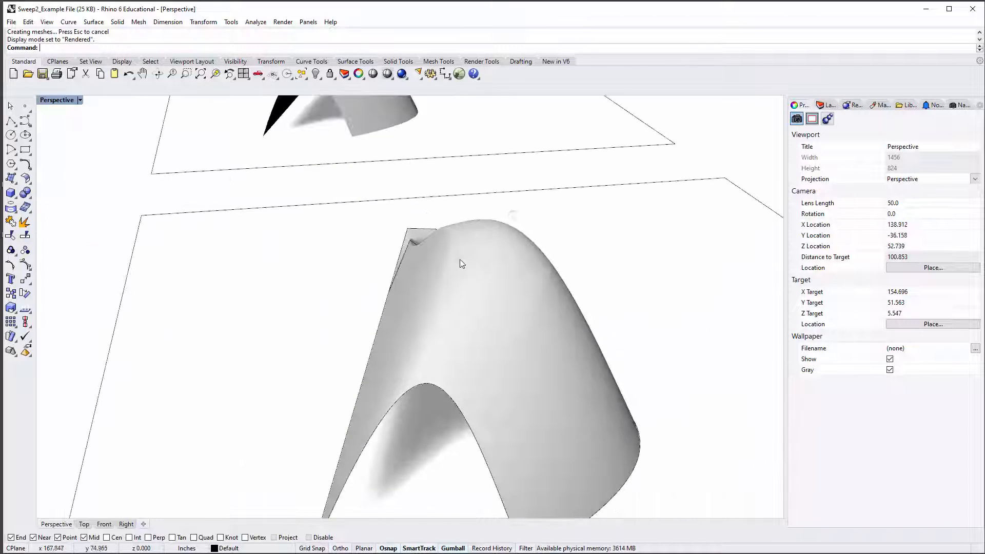
right_drag(442, 226, 442, 264)
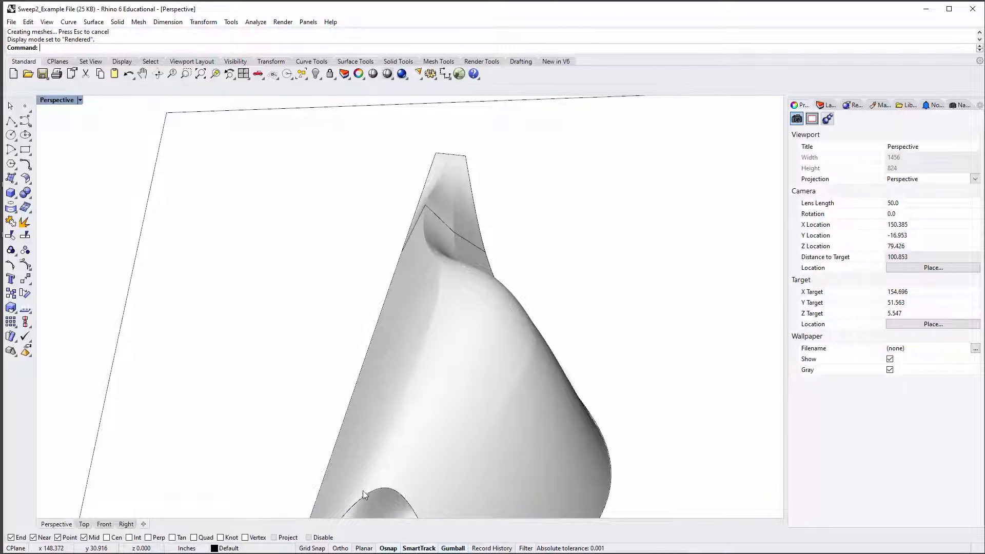
right_drag(425, 208, 87, 122)
click(52, 101)
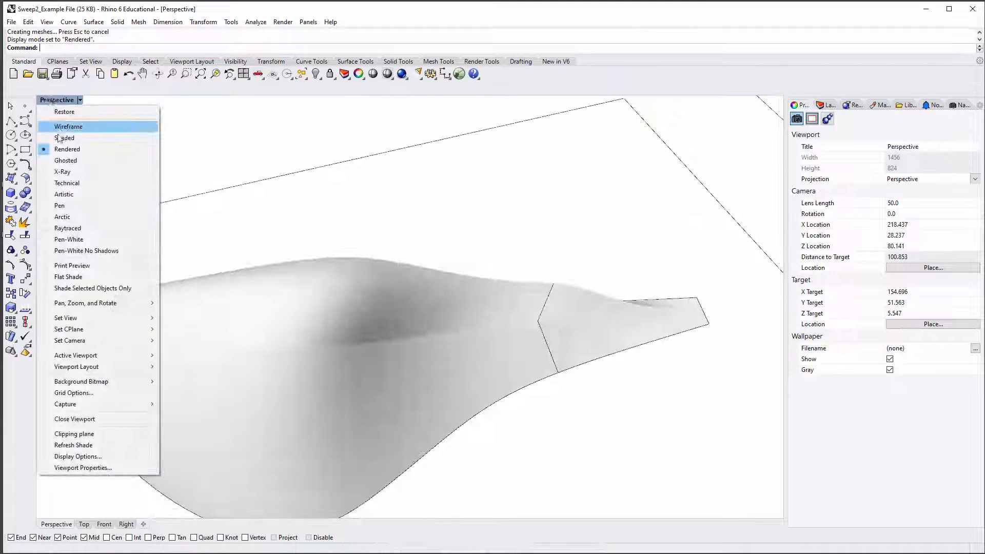
click(61, 137)
Step: Delete the swept polysurface from the straight and curved rails
scroll(309, 181, down, 6)
mouse_move(309, 182)
right_down()
mouse_move(369, 167)
mouse_move(393, 245)
right_up()
scroll(393, 244, up, 4)
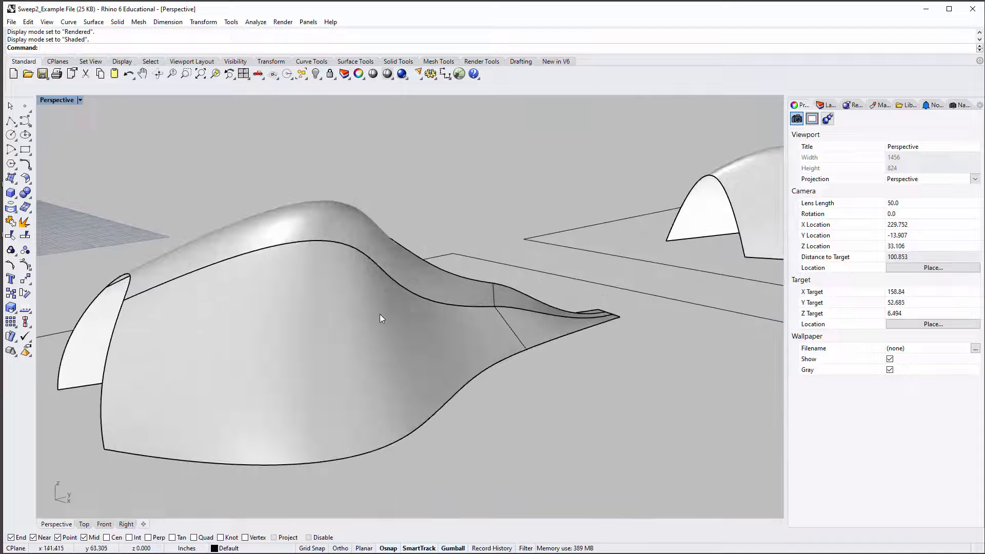
click(380, 313)
key(Delete)
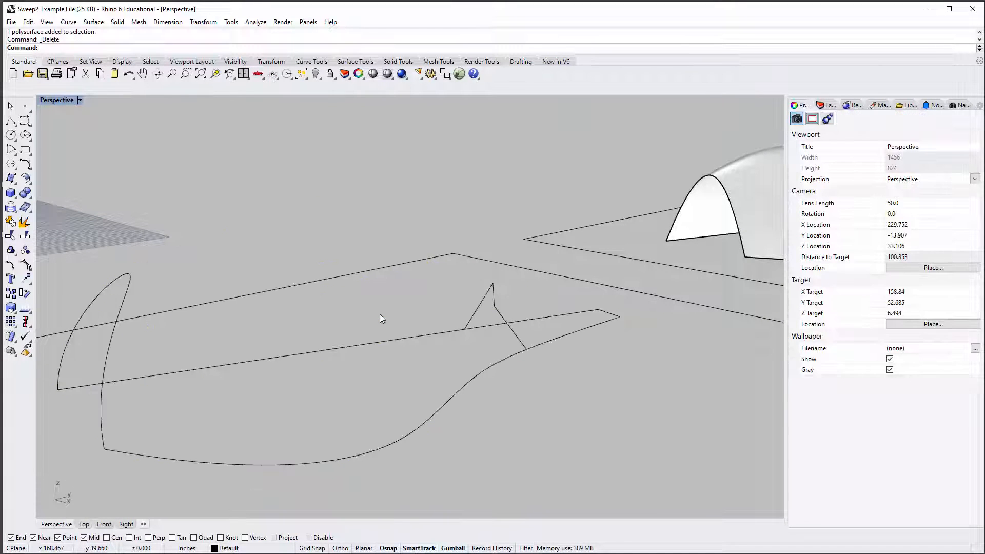
Step: Draw a single-segment polyline across from the straight rail to the curved rail, between the front arch and the peaked profile
scroll(387, 332, down, 5)
right_drag(391, 345, 396, 378)
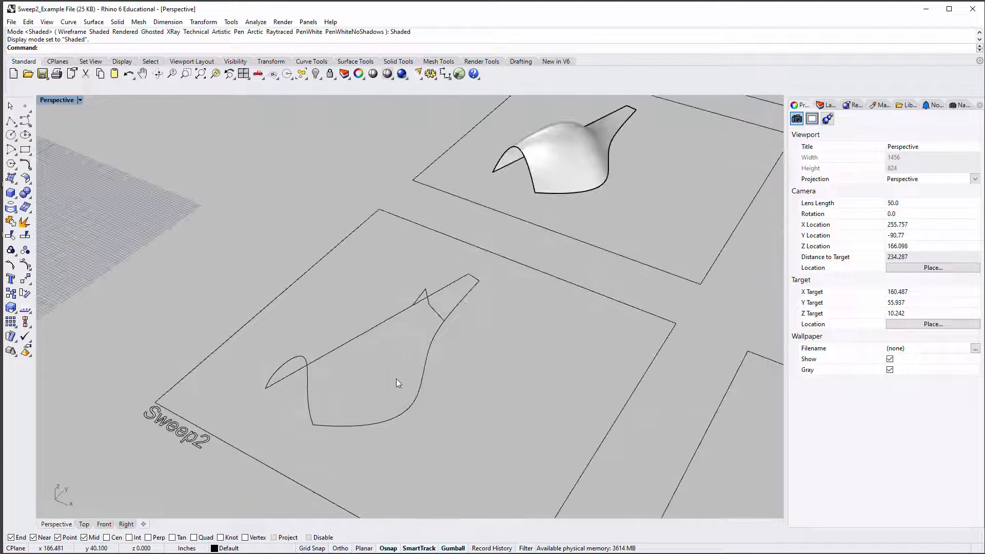
text(polyline)
key(Return)
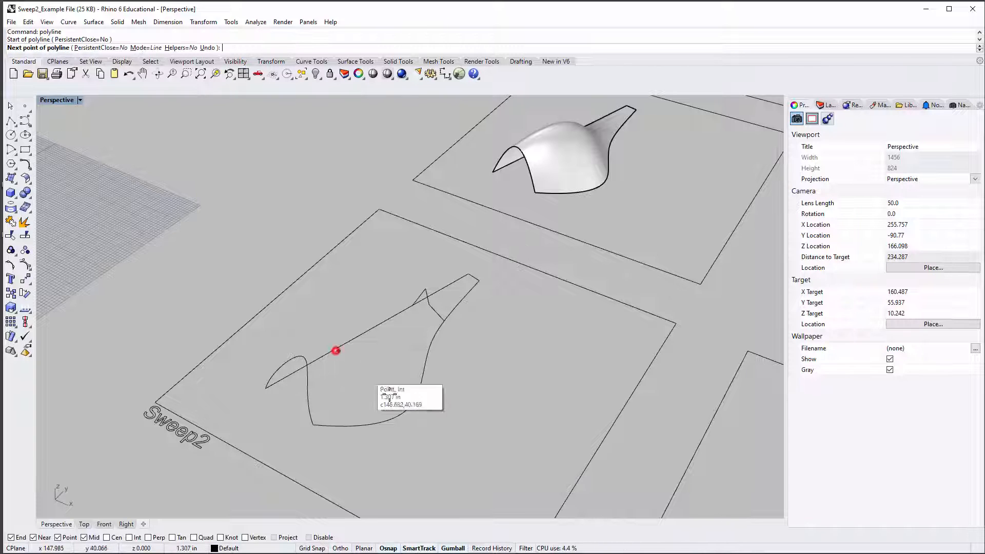
click(335, 349)
click(400, 414)
right_click(400, 414)
Step: Rebuild the new cross line with five control points
shift+right_drag(377, 380, 389, 399)
scroll(402, 415, up, 2)
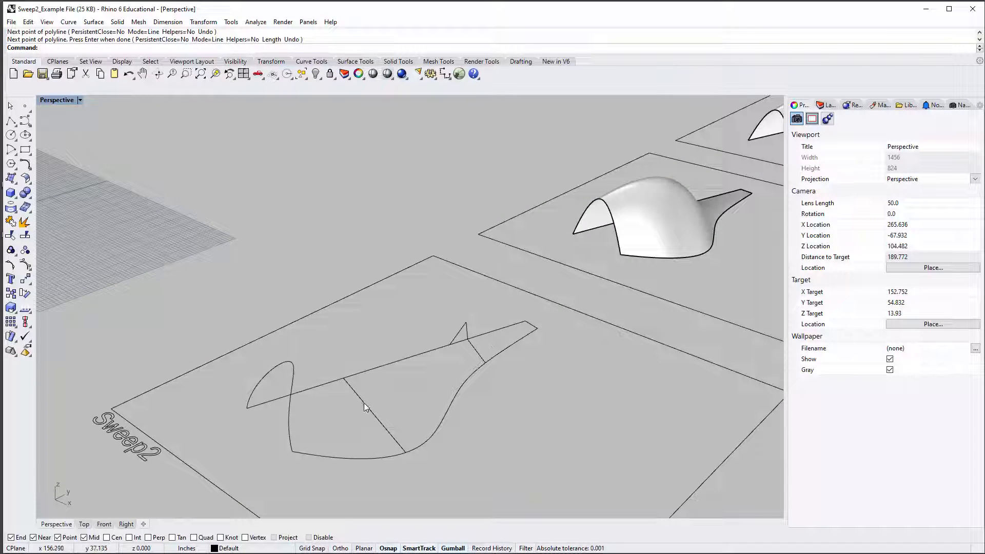
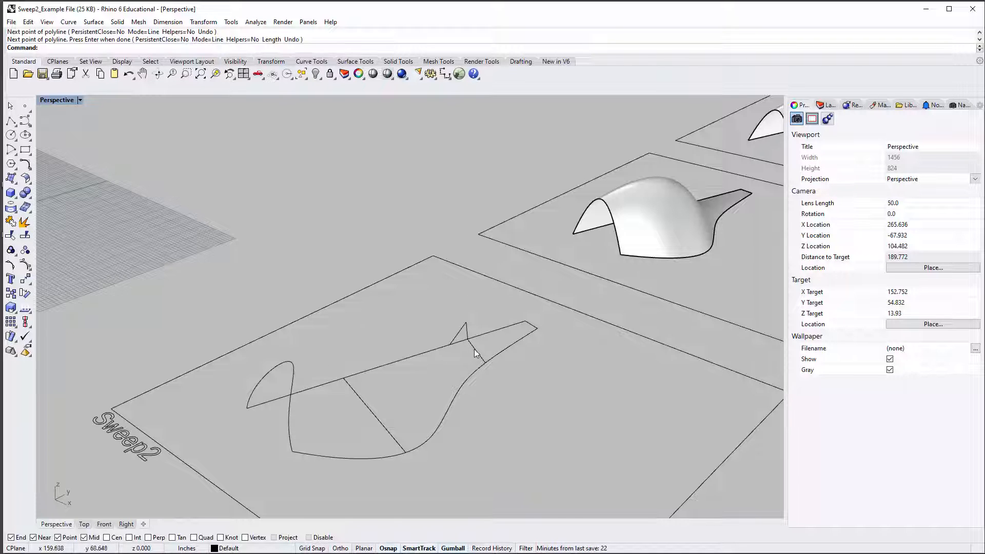
right_drag(339, 410, 423, 386)
click(384, 405)
text(Rebuild)
key(Return)
key(Return)
Step: Raise the rebuilt cross line's middle control point and its two neighbouring points to form a tall arch
click(418, 386)
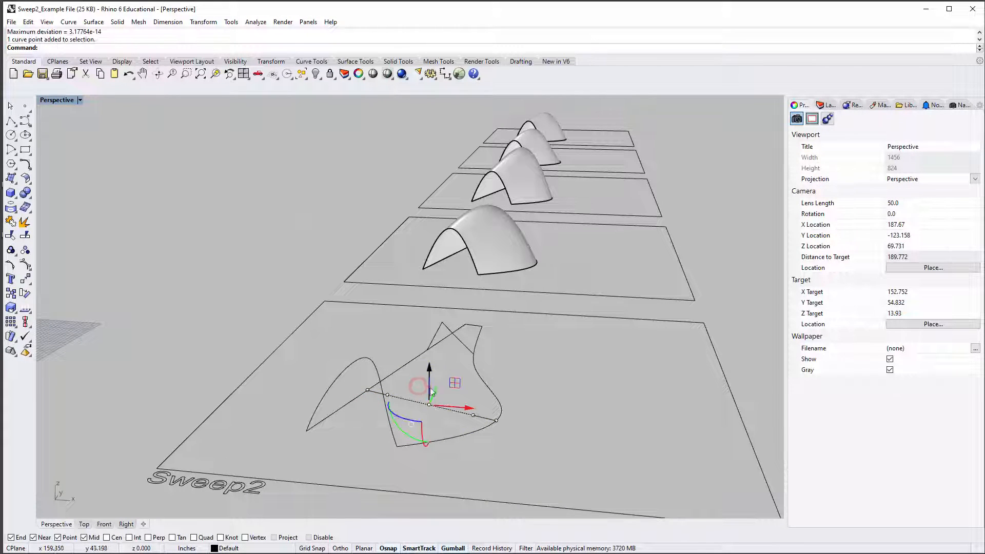
drag(431, 392, 425, 277)
scroll(386, 395, up, 3)
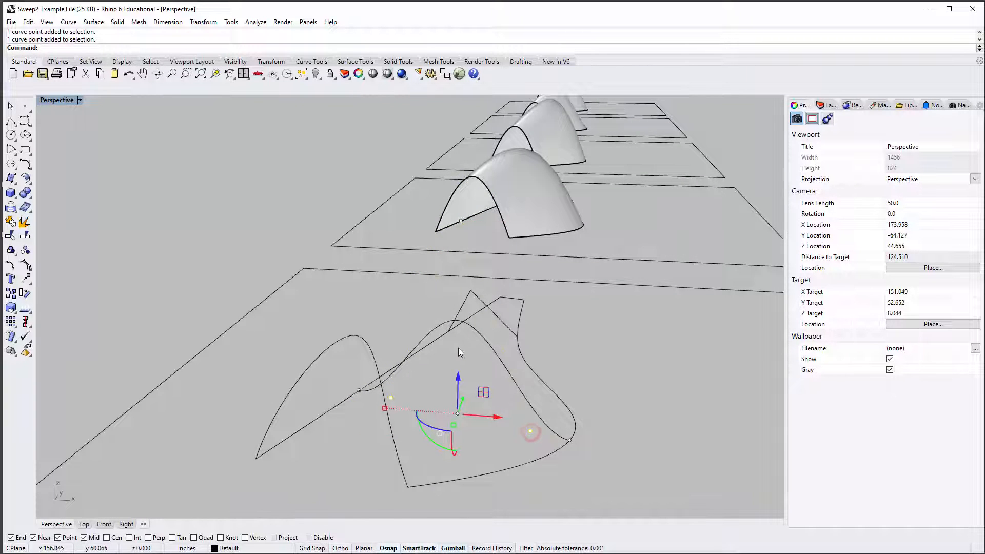
scroll(459, 351, down, 4)
drag(459, 370, 457, 332)
right_drag(458, 333, 389, 247)
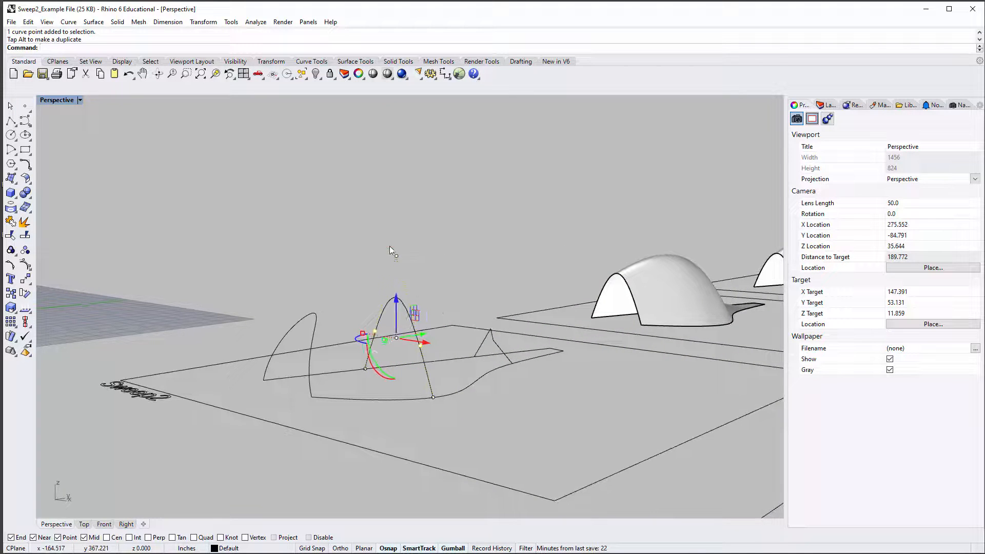
Step: Lower the middle arch's raised points and run Sweep2 along the straight and curved rails through the front arch, middle arch and peaked profile
drag(399, 234, 403, 285)
right_drag(467, 287, 439, 356)
text(S)
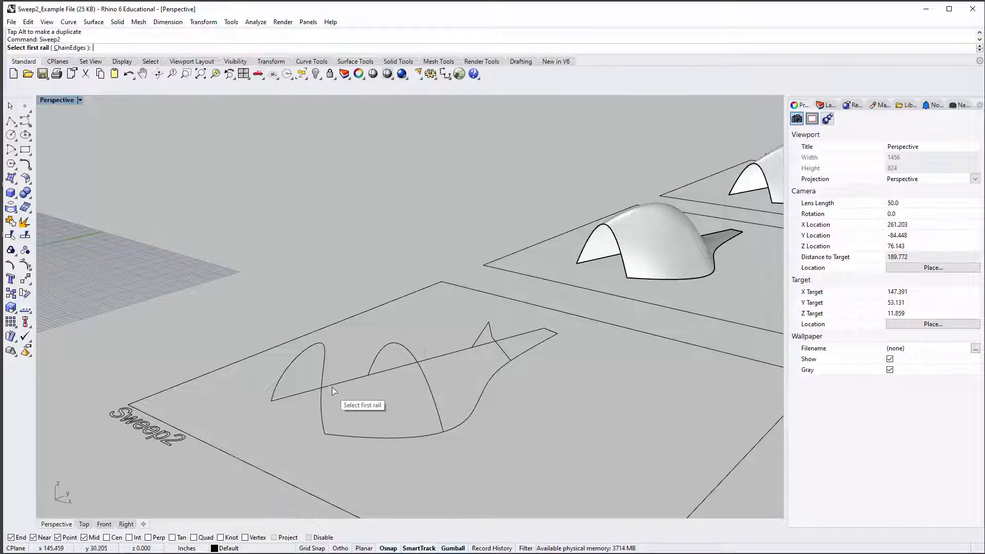
click(332, 388)
click(350, 432)
click(325, 343)
click(408, 348)
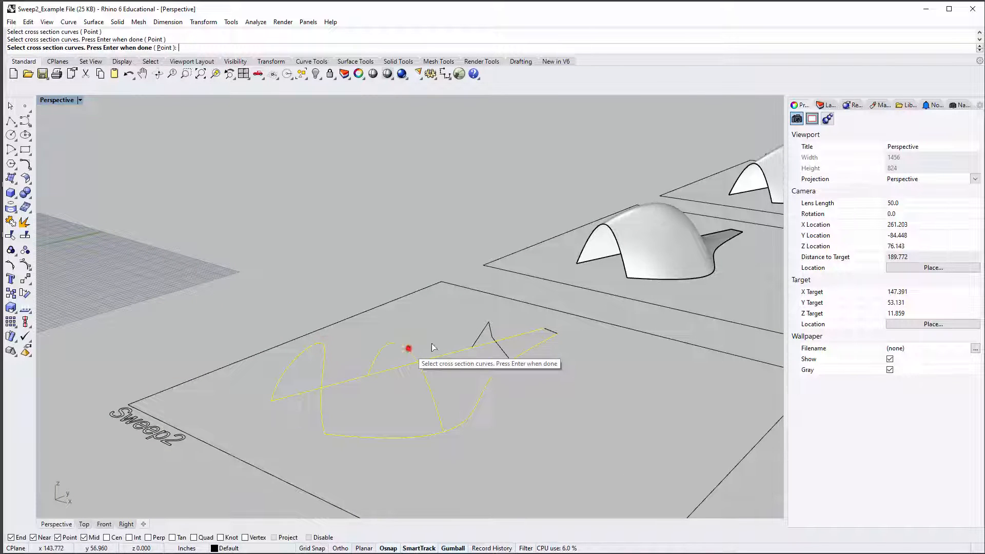
click(486, 329)
key(Return)
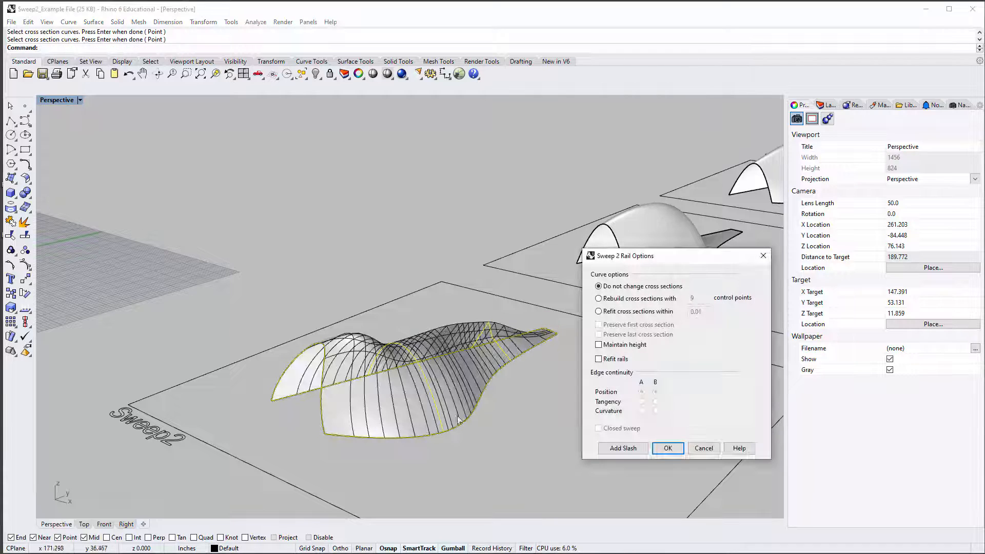
click(659, 451)
Step: Examine the three-section sweep from all around in Rendered display mode and return the viewport to Shaded
right_drag(666, 450, 587, 358)
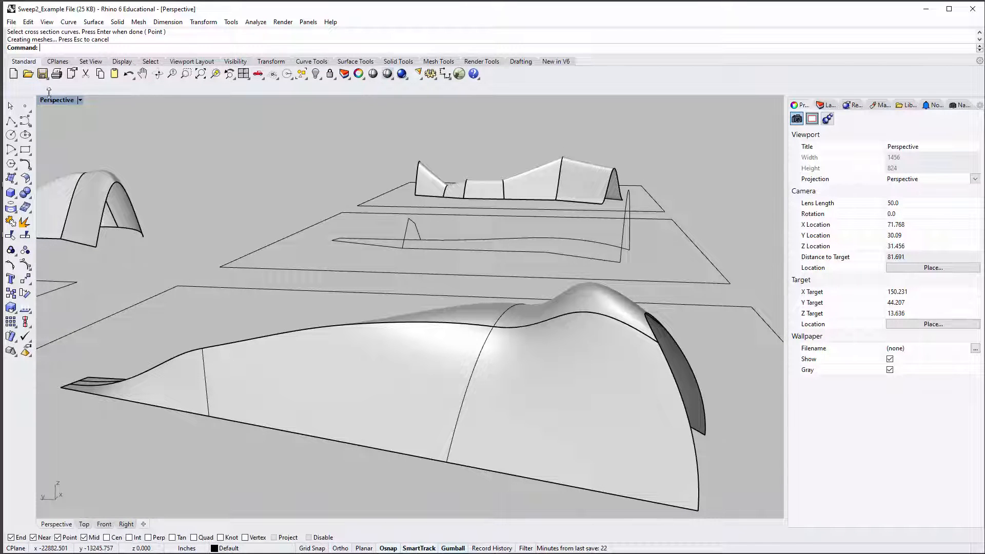
right_drag(251, 248, 185, 346)
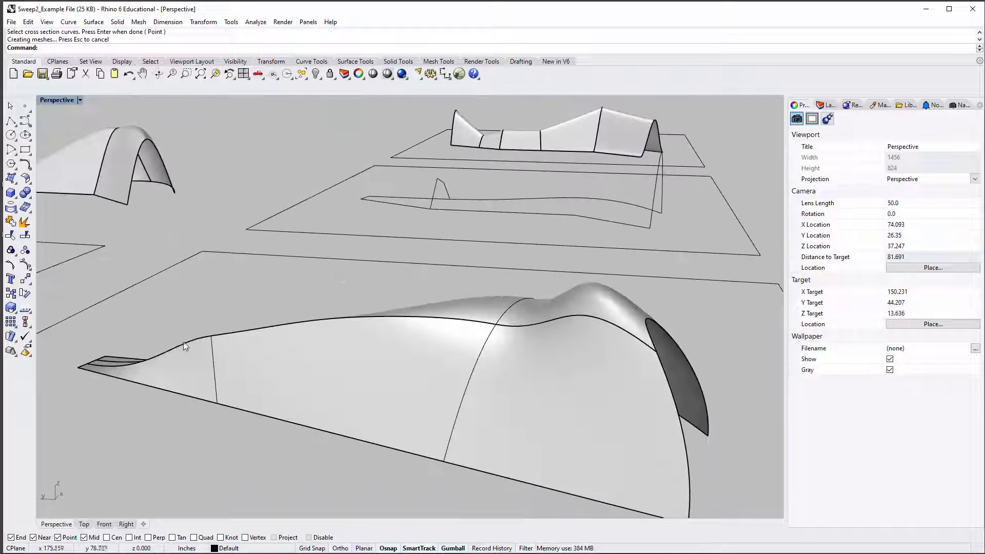
click(60, 103)
click(66, 150)
right_drag(66, 149, 549, 404)
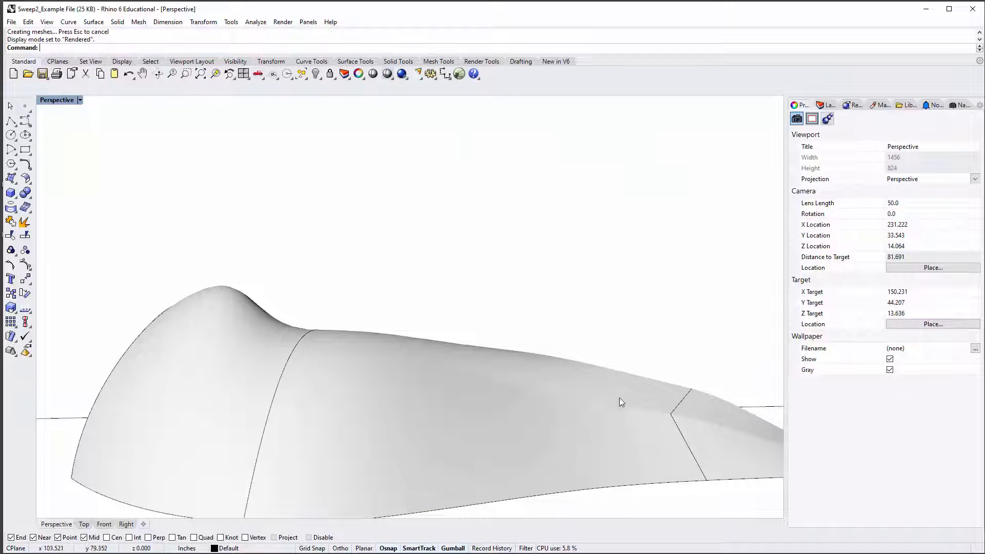
right_drag(673, 418, 342, 298)
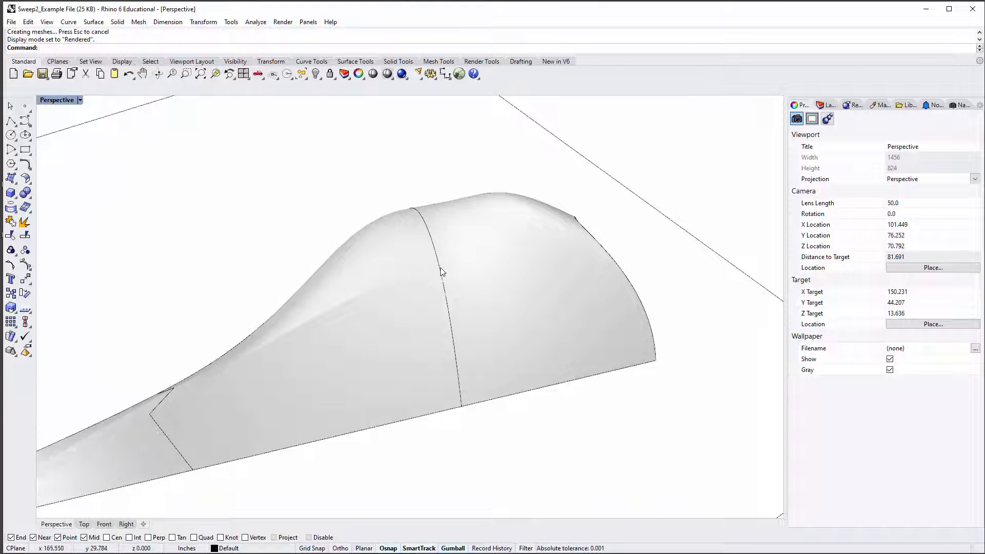
scroll(442, 271, down, 4)
right_drag(477, 279, 187, 176)
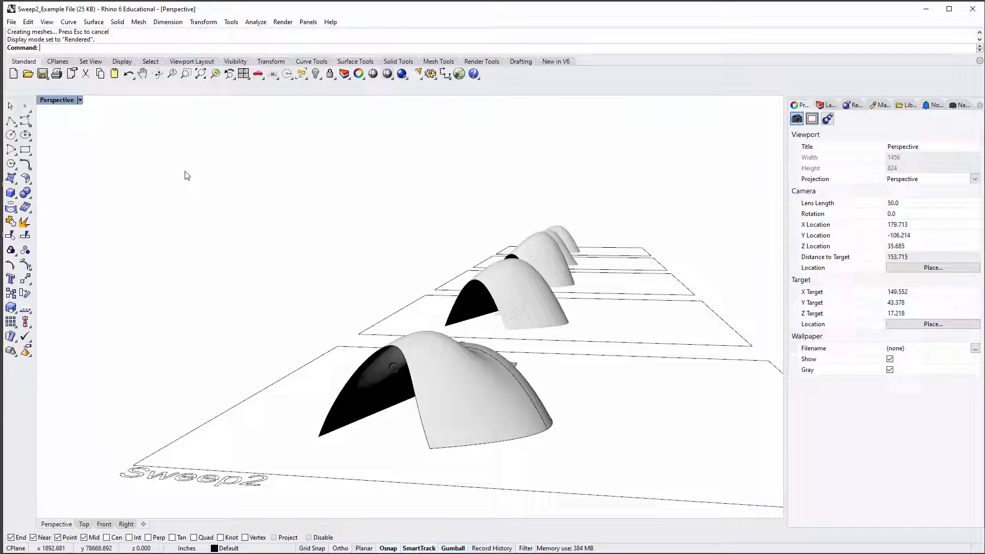
click(63, 106)
click(71, 126)
Step: Raise the curved rail's outermost control point vertically off the ground in the neighbouring frame with the angled rail
mouse_move(359, 257)
right_down()
mouse_move(429, 275)
mouse_move(435, 288)
mouse_move(404, 301)
mouse_move(543, 344)
mouse_move(333, 307)
right_up()
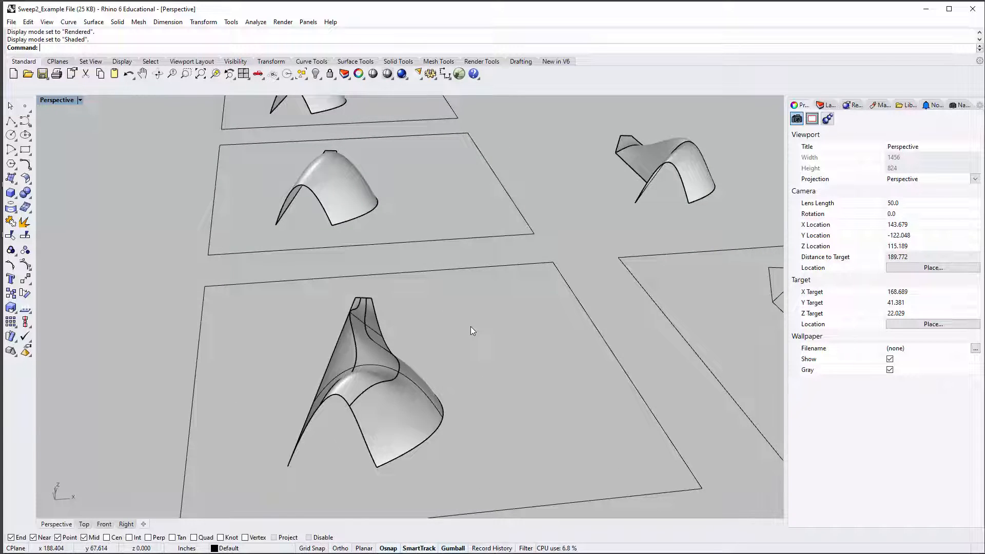
shift+right_drag(469, 329, 502, 436)
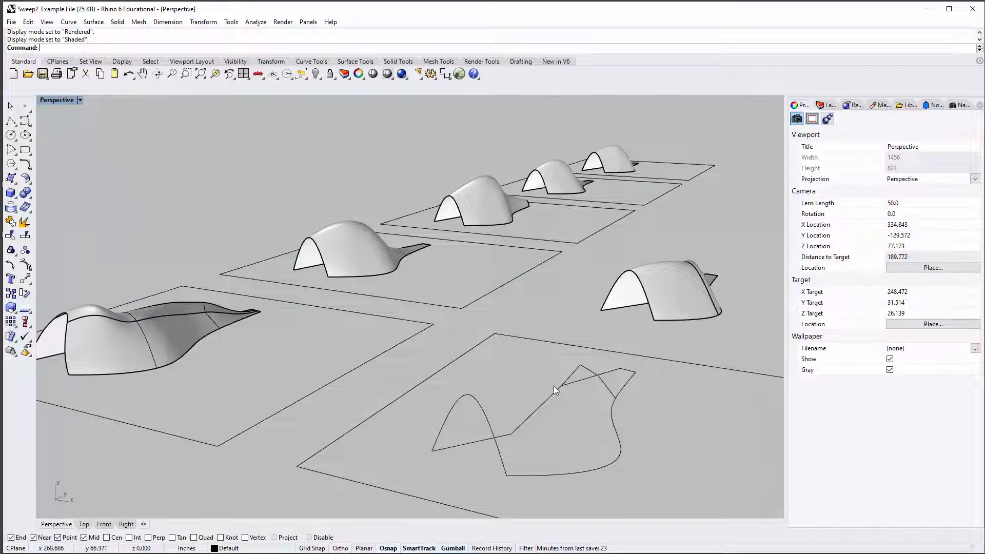
right_drag(554, 389, 653, 358)
click(620, 430)
click(628, 429)
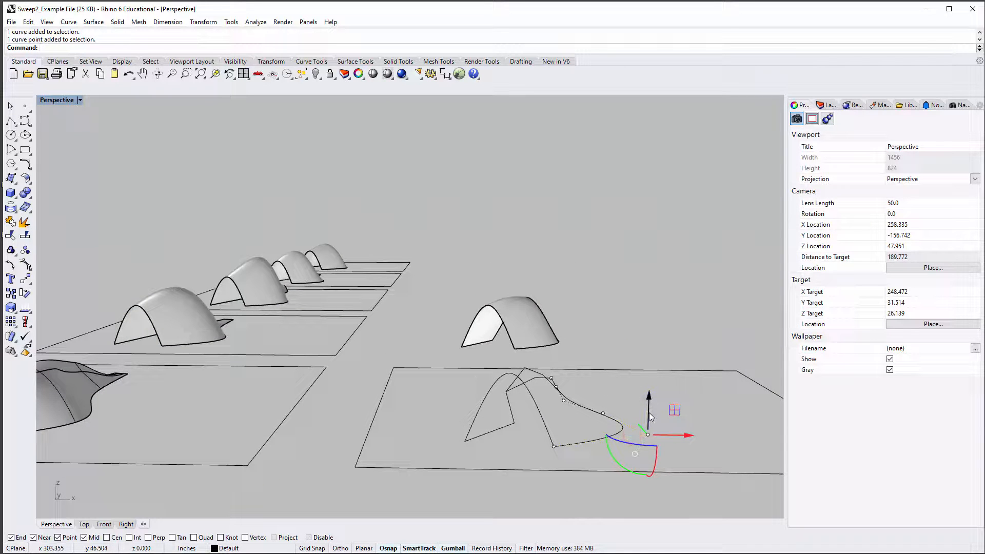
drag(648, 412, 649, 376)
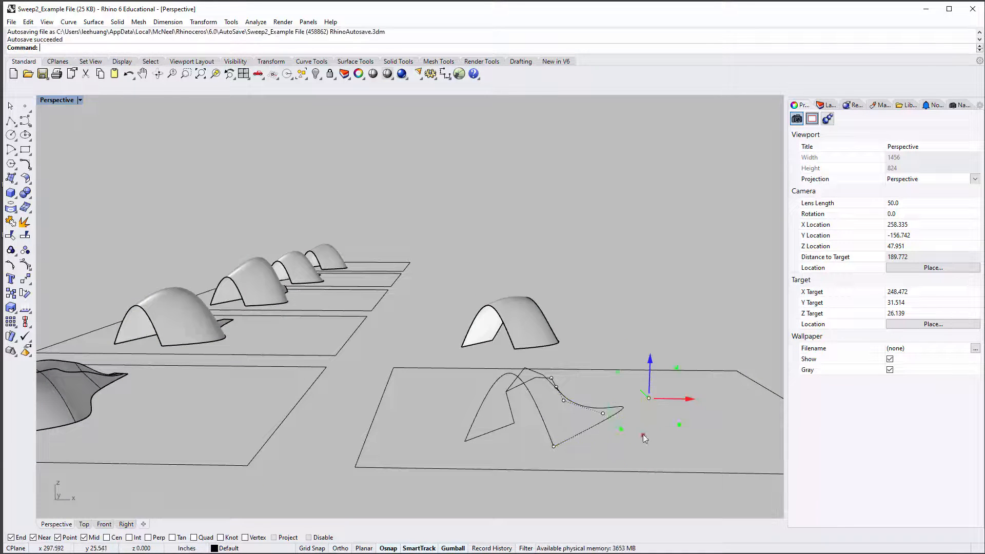
click(645, 438)
Step: Sweep2 along the angled rail and the raised curved rail using the front arch and peaked profile, without changing the cross sections
right_drag(644, 439, 482, 370)
key(Return)
click(448, 371)
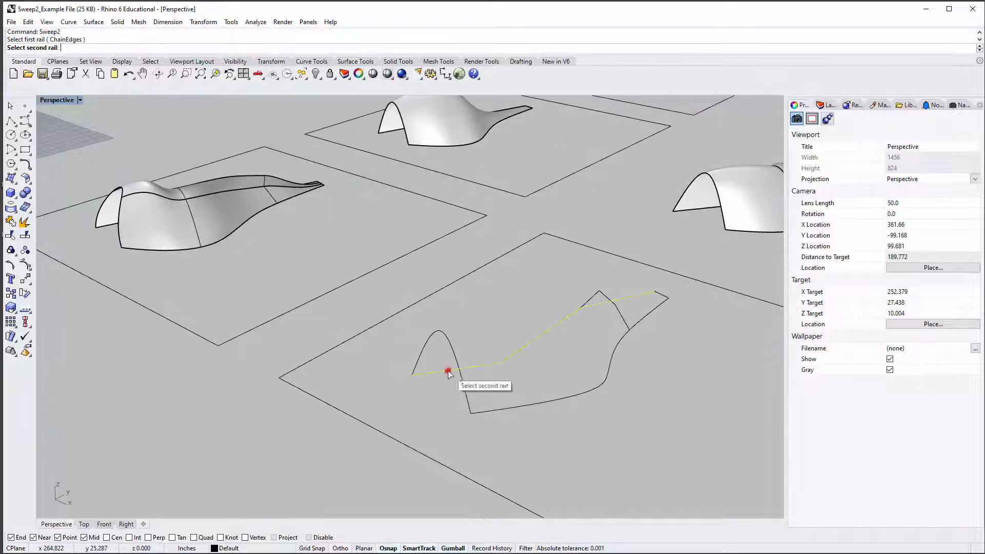
click(507, 410)
click(439, 334)
click(618, 310)
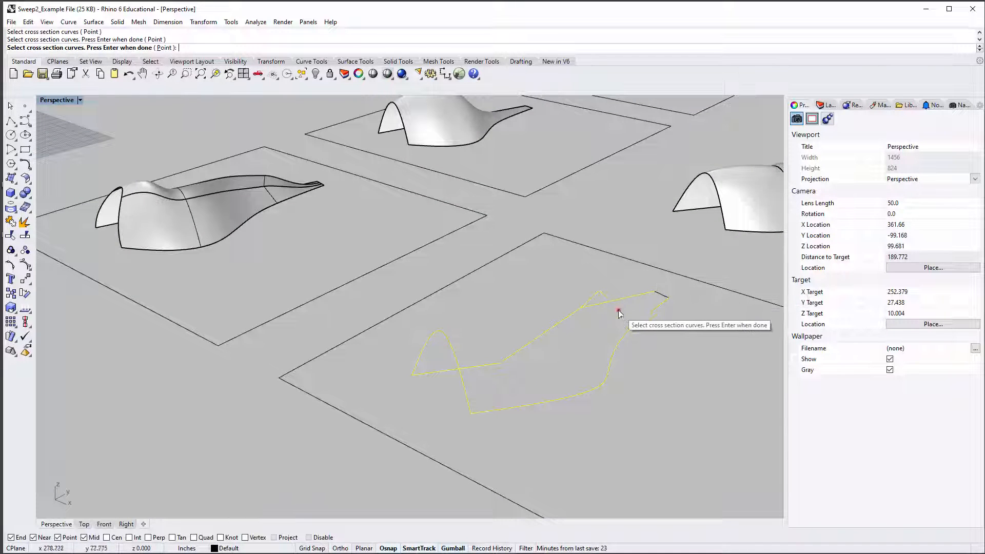
right_click(664, 297)
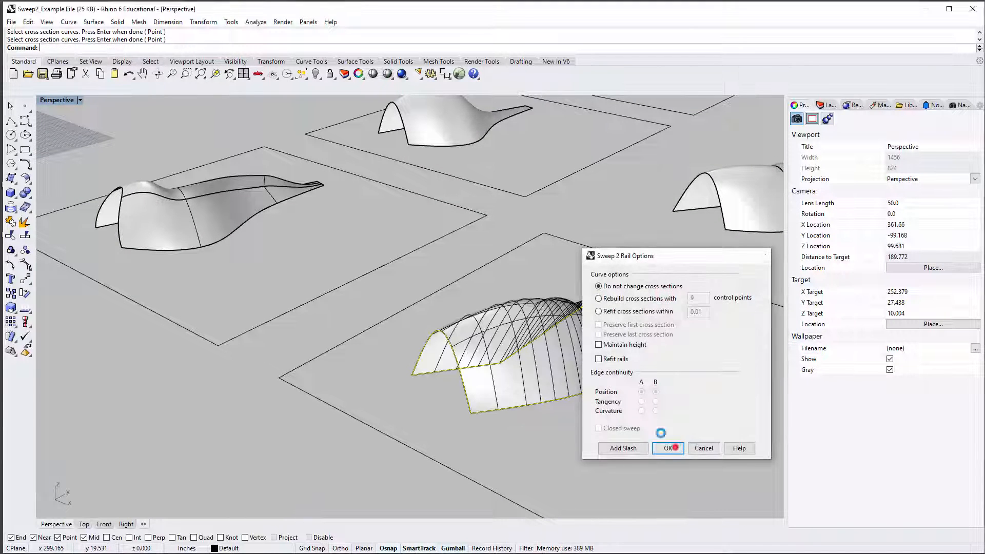
click(675, 447)
Step: Inspect the lifted edge of the sweep over the angled rail and delete that polysurface
right_drag(644, 381, 487, 354)
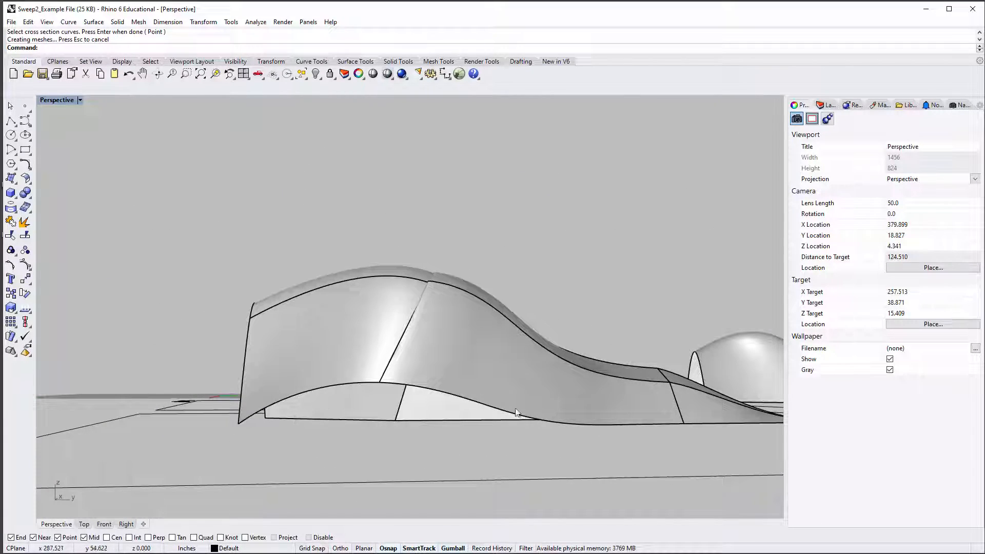
right_drag(516, 412, 588, 408)
click(540, 415)
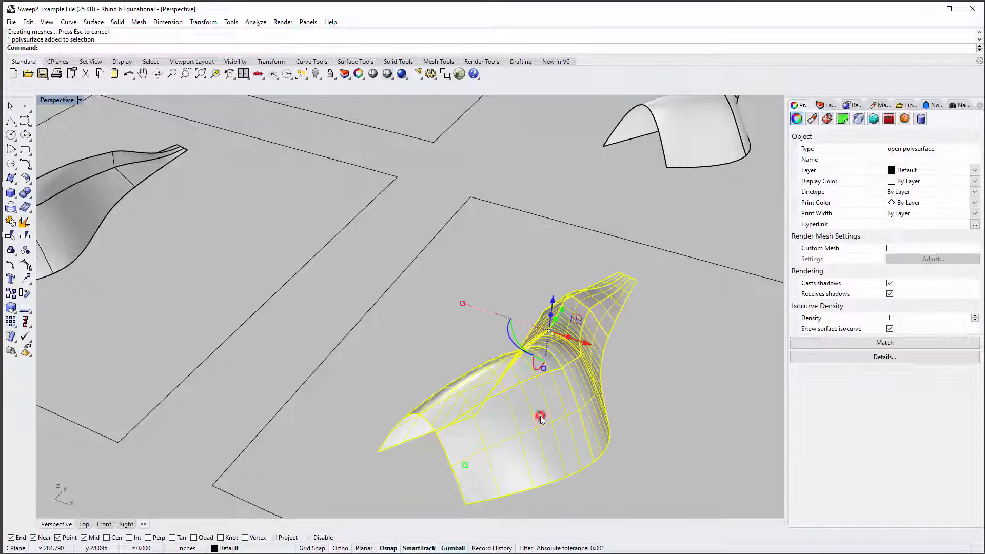
key(Delete)
Step: Copy the three-section swept surface from the Sweep2-labelled frame to just beyond the farthest frame in its column, using frame corners as reference points
scroll(436, 260, down, 5)
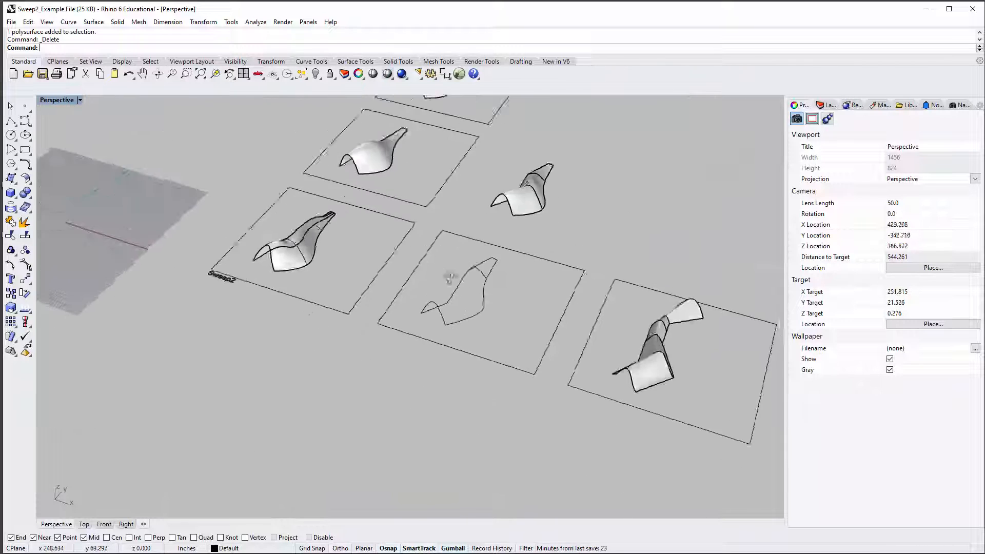
shift+right_drag(605, 292, 321, 281)
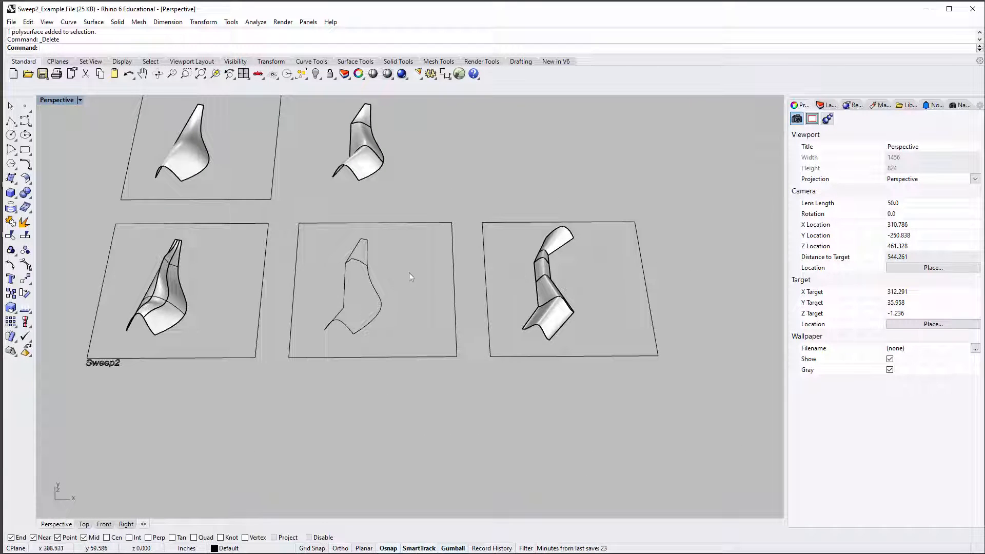
scroll(312, 295, up, 3)
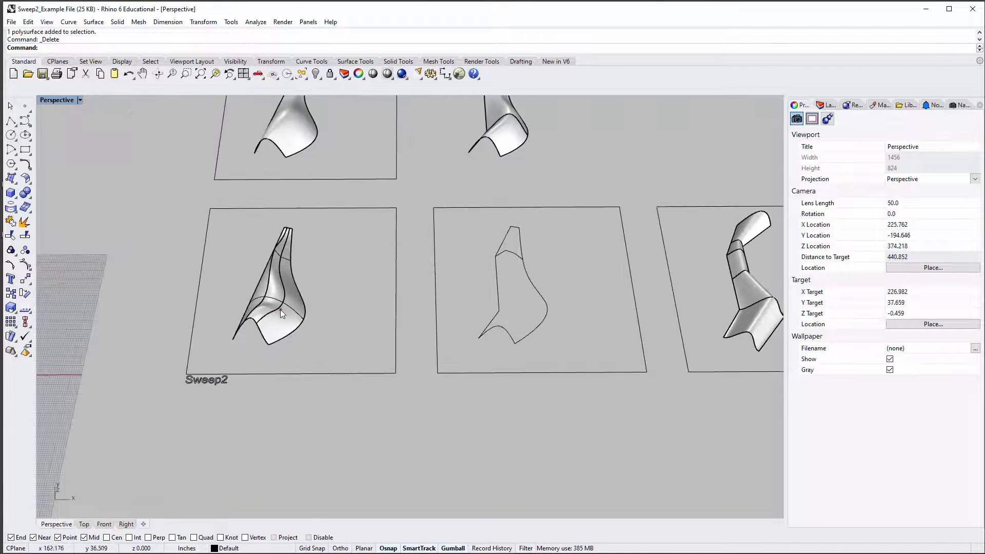
click(282, 313)
right_drag(281, 314, 307, 303)
text(copy)
key(Return)
click(346, 345)
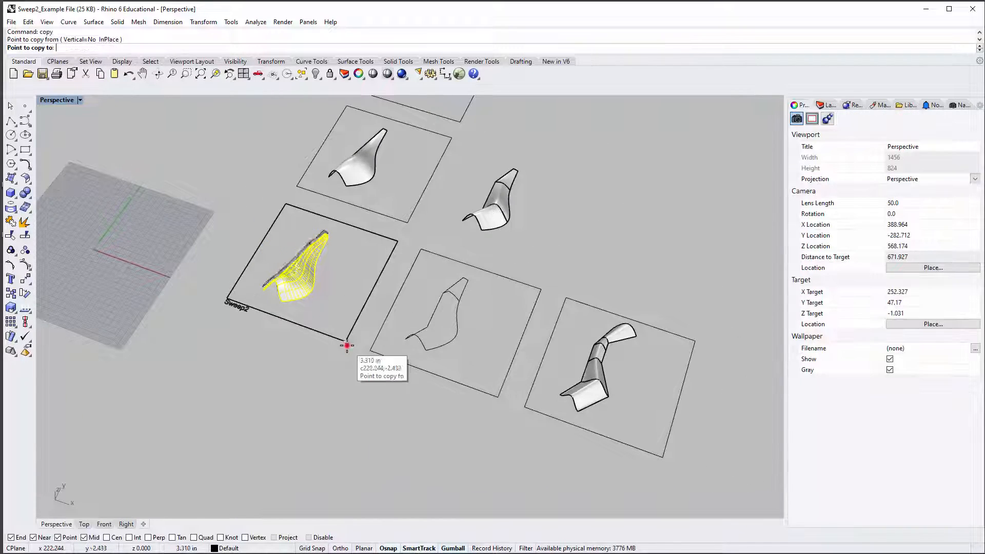
right_drag(346, 346, 356, 301)
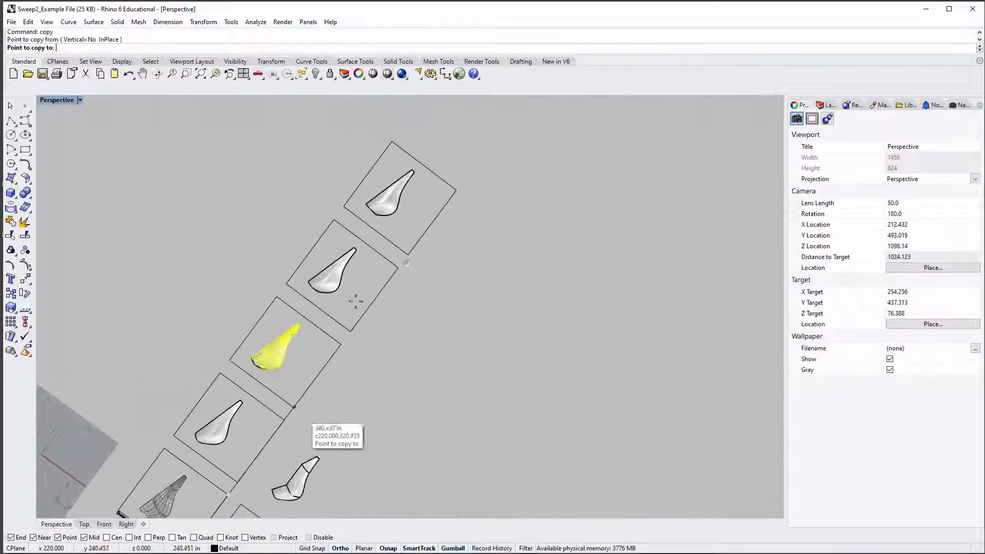
click(450, 192)
key(Return)
Step: Delete the original swept surface in the Sweep2-labelled frame, keeping its rails and section curves
right_drag(313, 346, 242, 433)
scroll(262, 340, up, 4)
key(Delete)
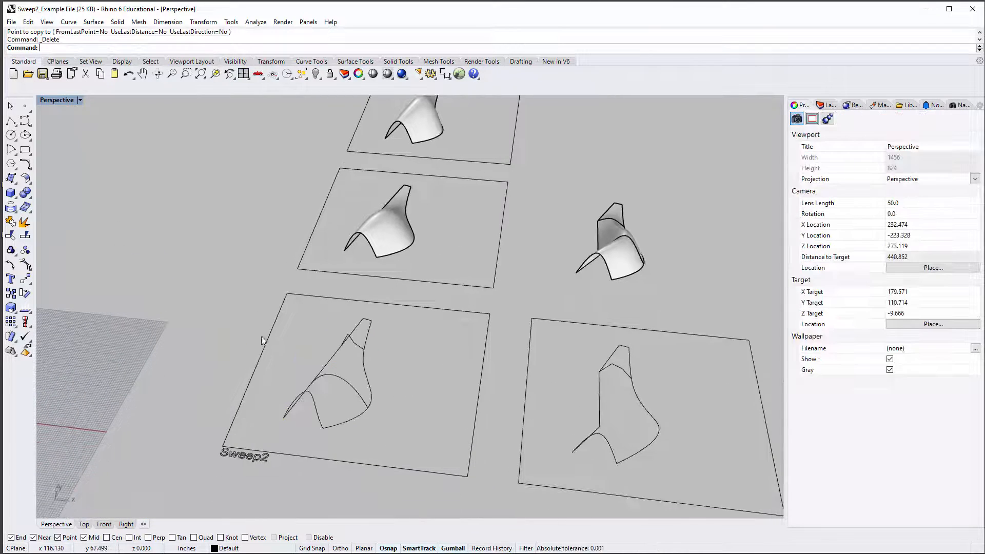
Step: Copy the Sweep2-labelled frame with its rails and section curves along the row to beyond the last frame
scroll(262, 340, up, 3)
scroll(316, 374, down, 6)
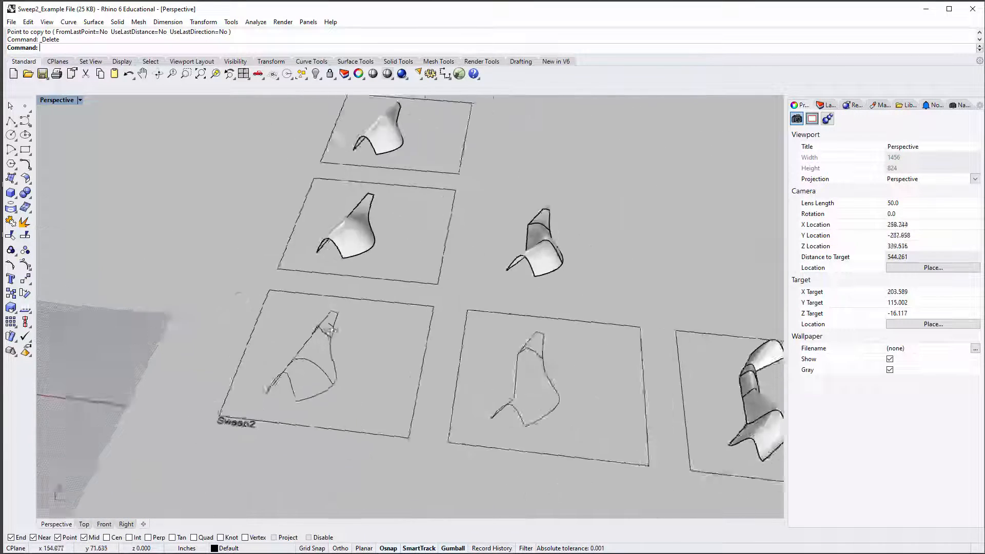
right_drag(315, 374, 405, 408)
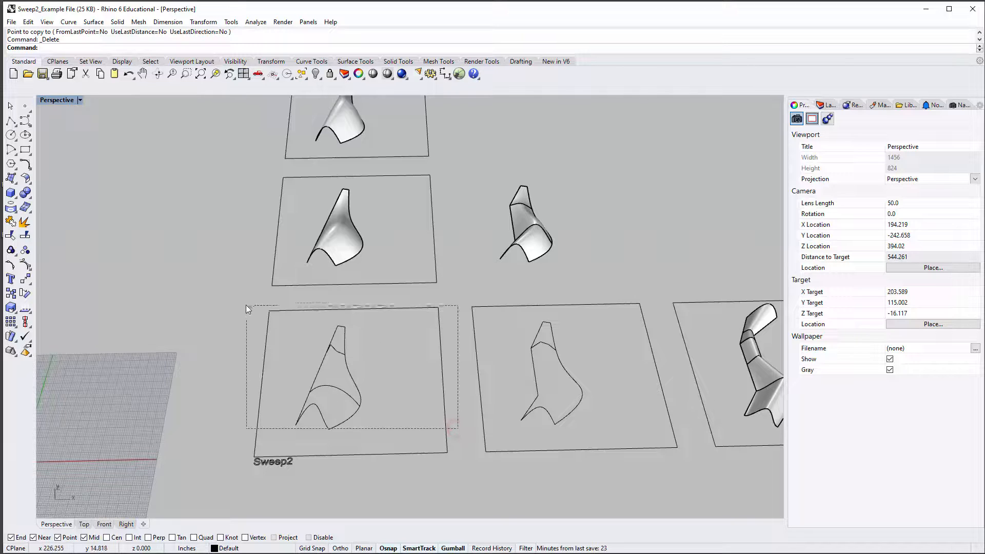
drag(246, 305, 247, 304)
text(c)
key(Return)
scroll(362, 399, down, 4)
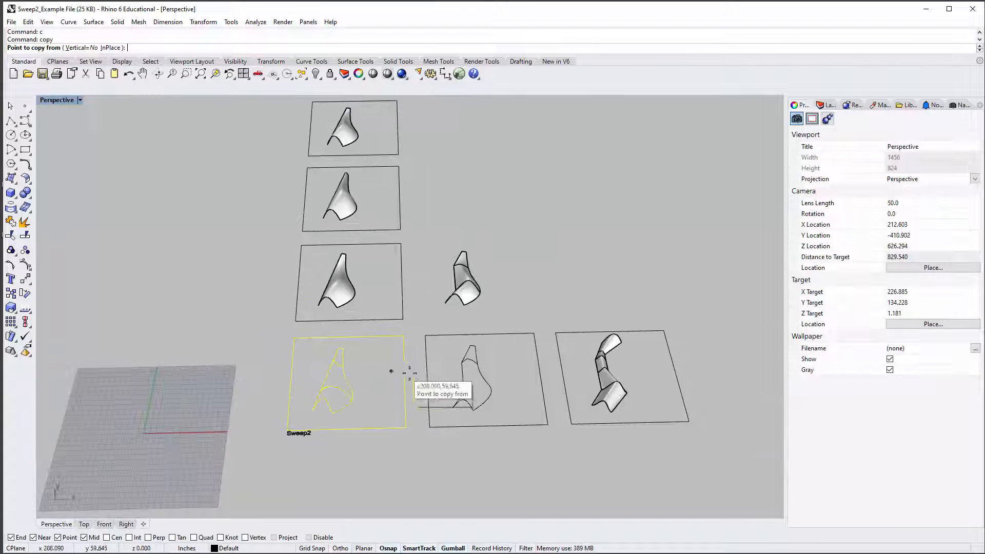
scroll(406, 426, down, 2)
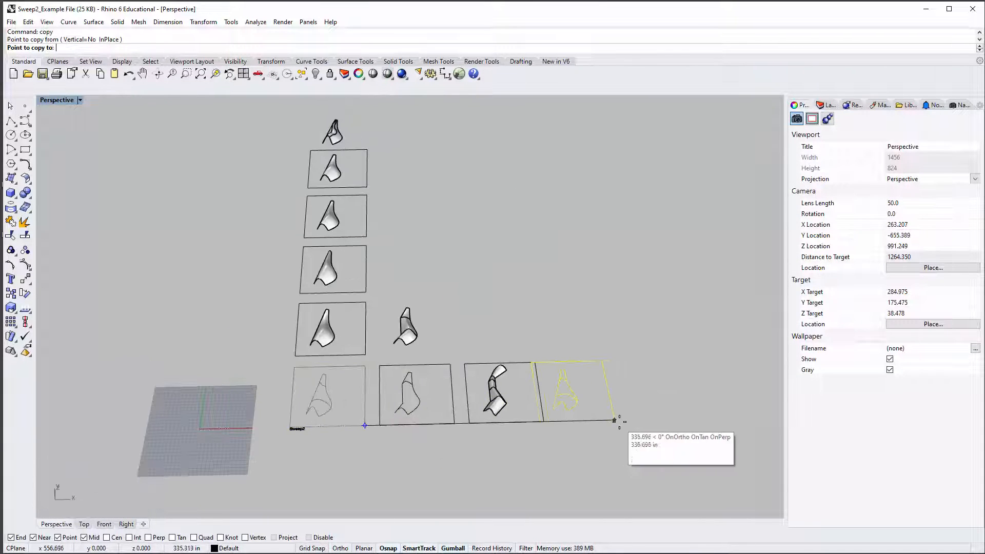
click(633, 420)
scroll(628, 419, up, 6)
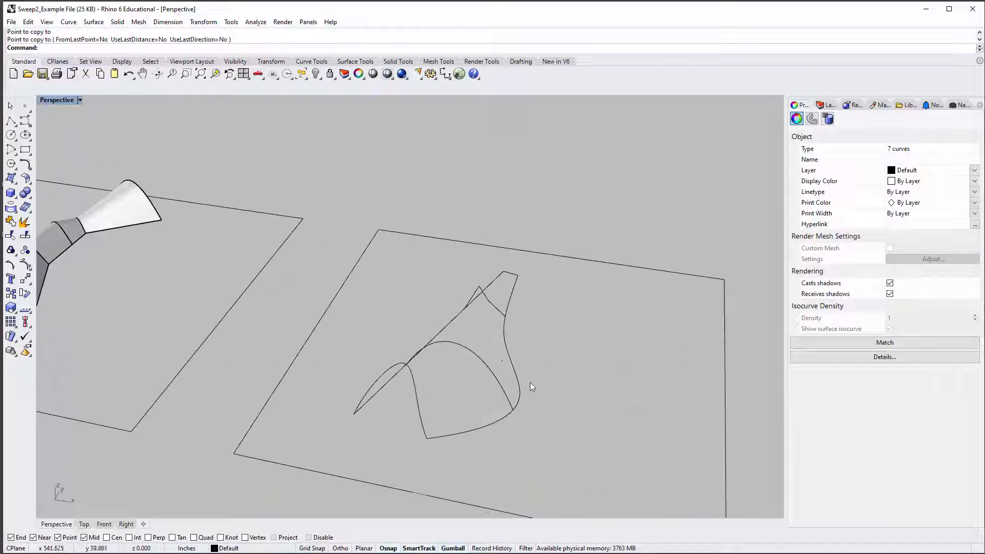
click(522, 350)
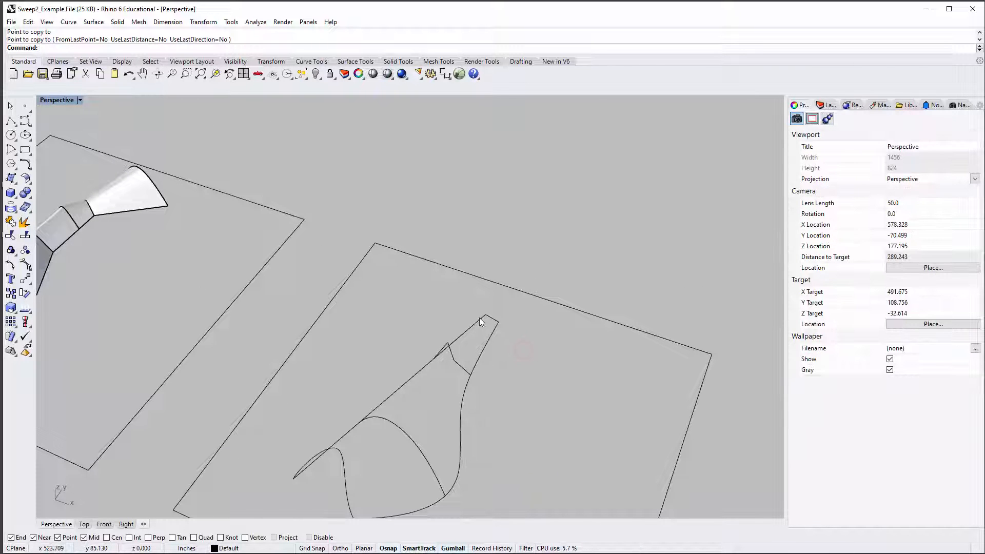
Step: Extend the far ends of the copied straight and curved rails to a common point with Connect
right_drag(489, 343, 485, 334)
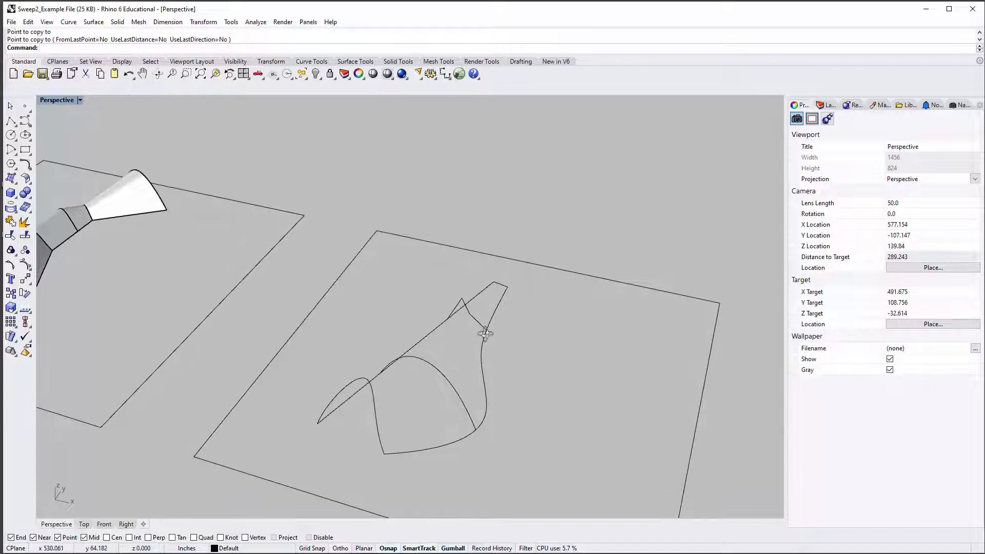
key(Return)
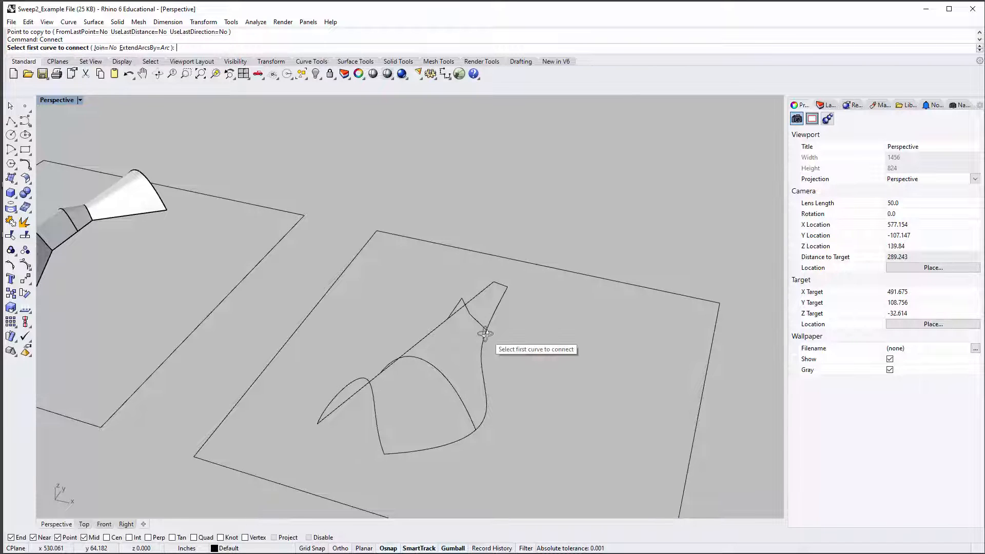
click(490, 289)
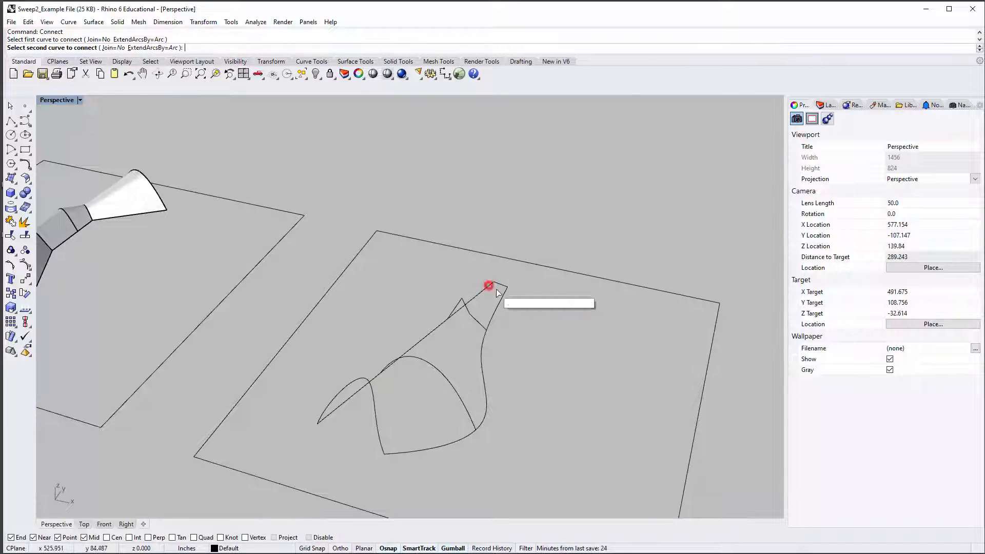
click(500, 290)
Step: Delete the short end line, the peaked profile and the middle arch from the copied curve set
right_drag(531, 393, 534, 368)
click(509, 272)
key(Delete)
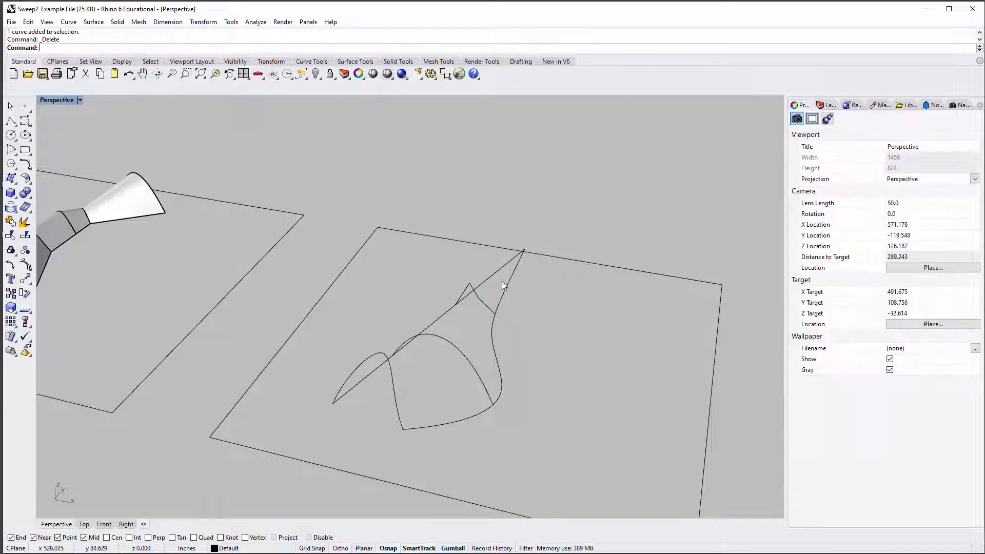
click(481, 305)
key(Delete)
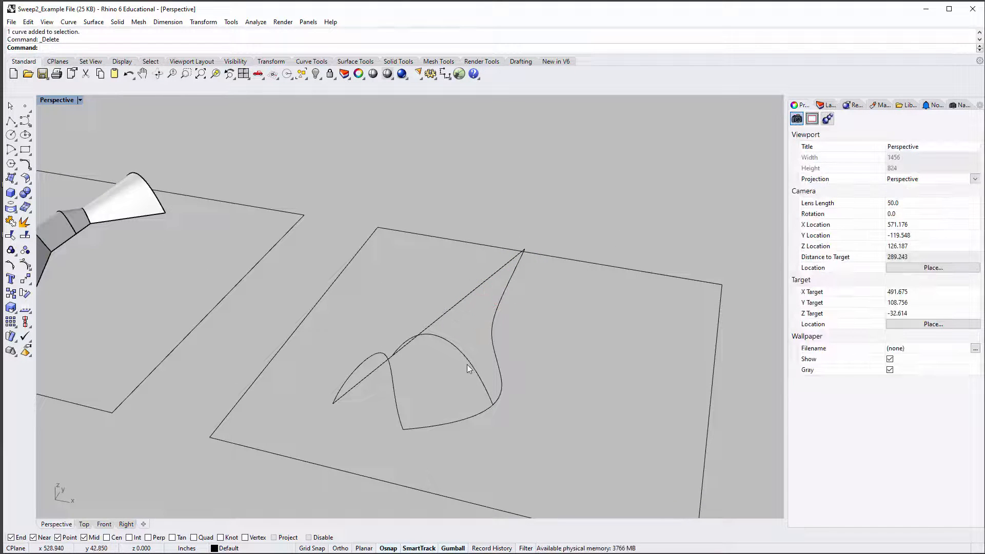
click(463, 361)
Step: Try a Sweep2 surface along the straight and curved converging rails using the arched section, inspect it, and undo it
text(Sweep2)
key(Return)
click(354, 383)
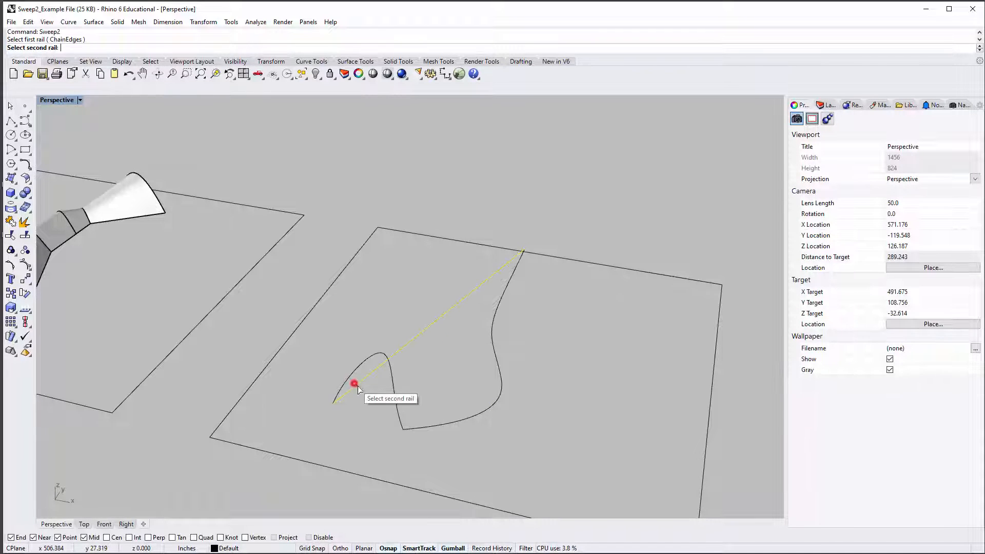
click(432, 427)
click(391, 385)
key(Return)
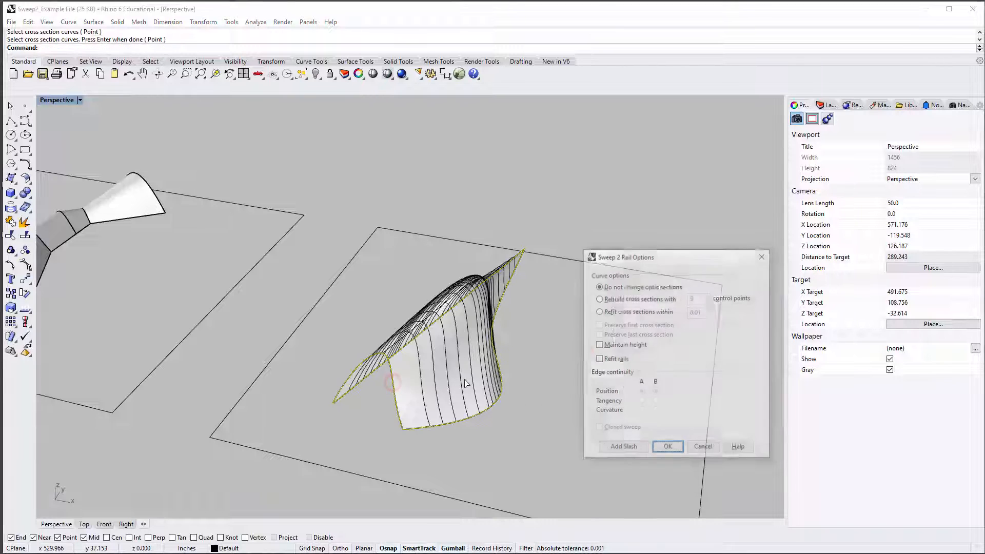
click(667, 448)
right_drag(567, 364, 240, 216)
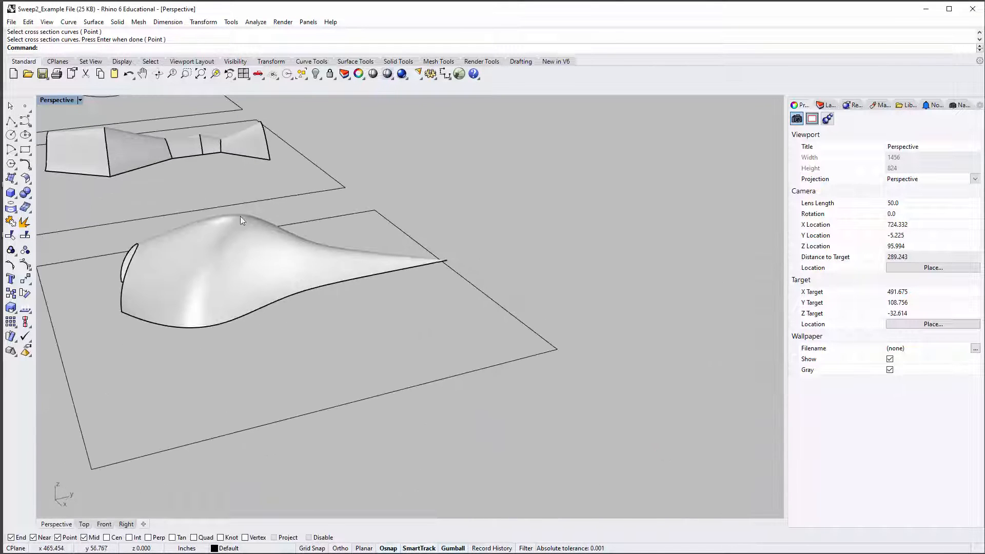
right_drag(413, 279, 499, 345)
key(ctrl+z)
Step: Extend the near ends of the straight and curved rails to a common point with Connect
shift+right_drag(568, 412, 580, 381)
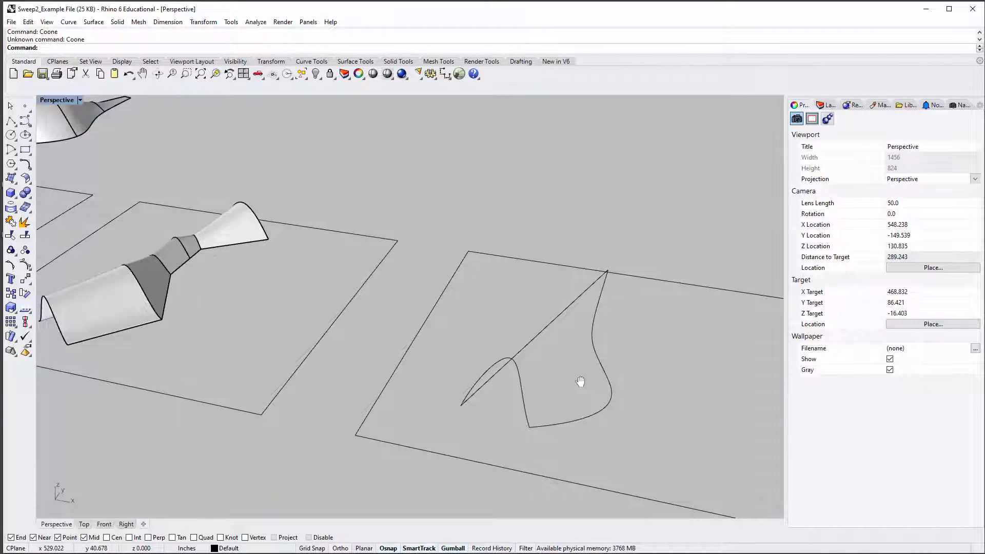
text(nect)
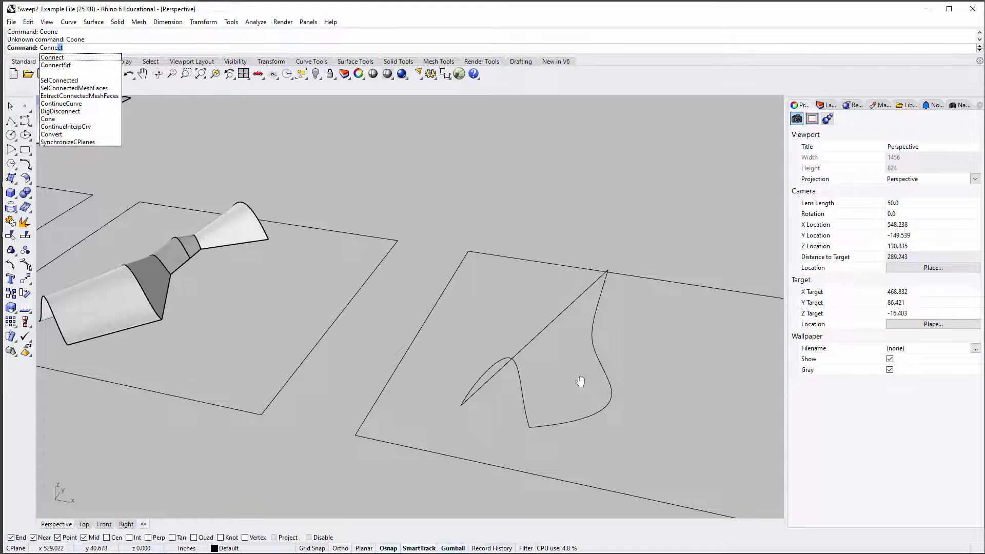
key(Return)
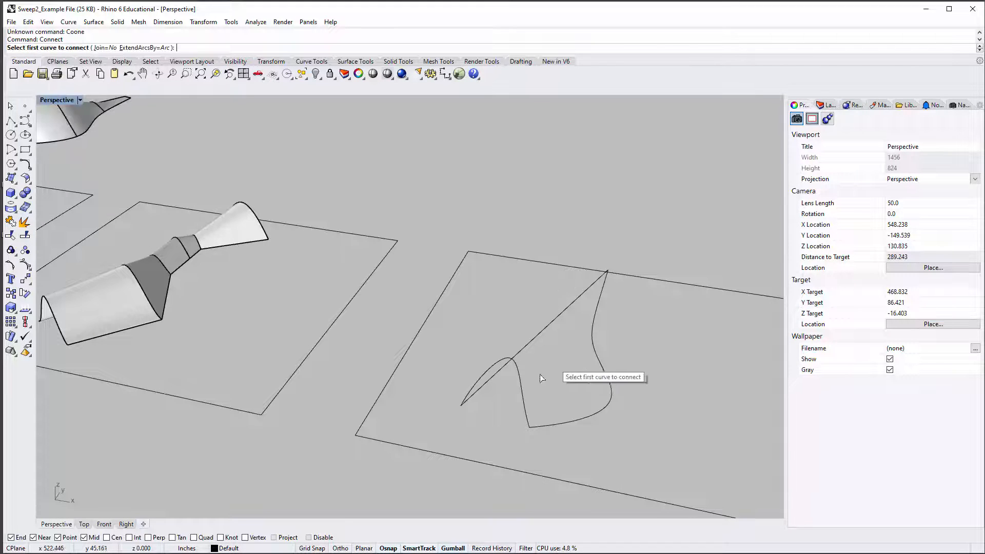
click(479, 391)
click(534, 425)
Step: Delete the remaining arch and draw a single-segment polyline about 30 in long from the straight rail across to the curved rail
right_drag(472, 373, 527, 355)
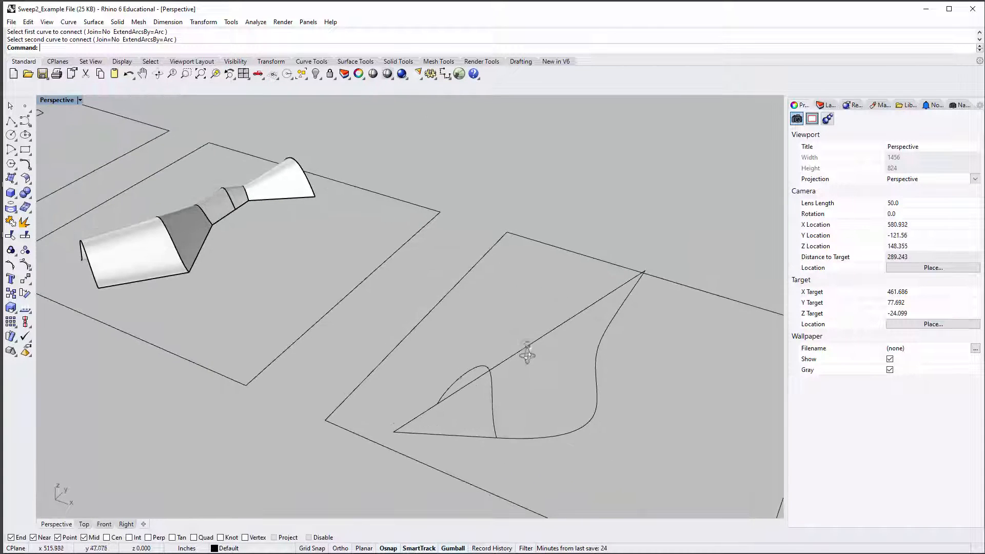
click(493, 400)
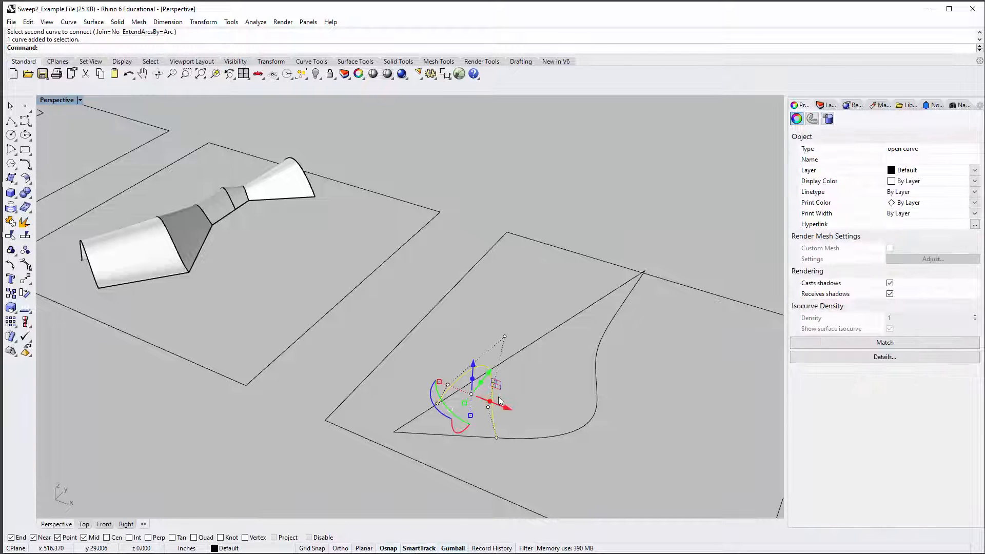
key(Delete)
text(polyline)
key(Return)
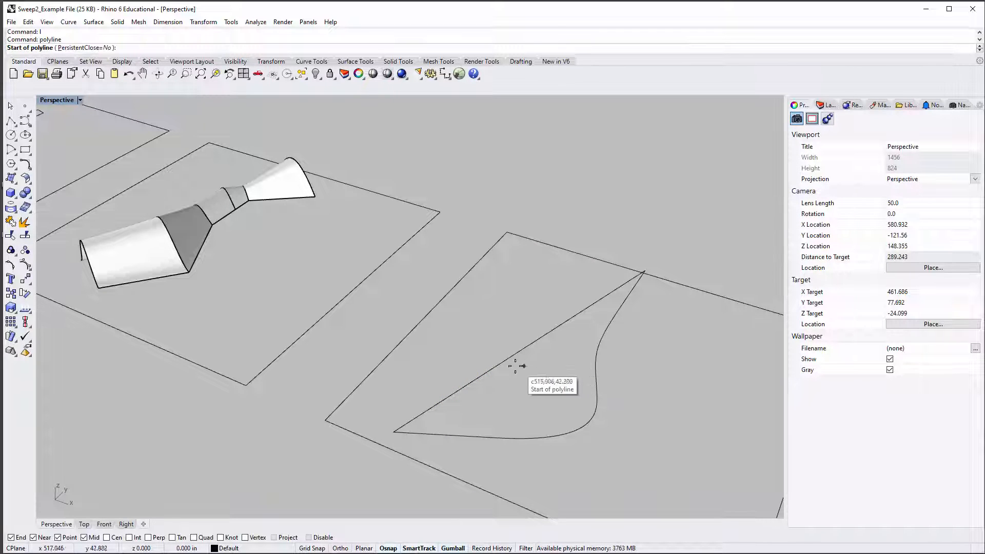
click(510, 357)
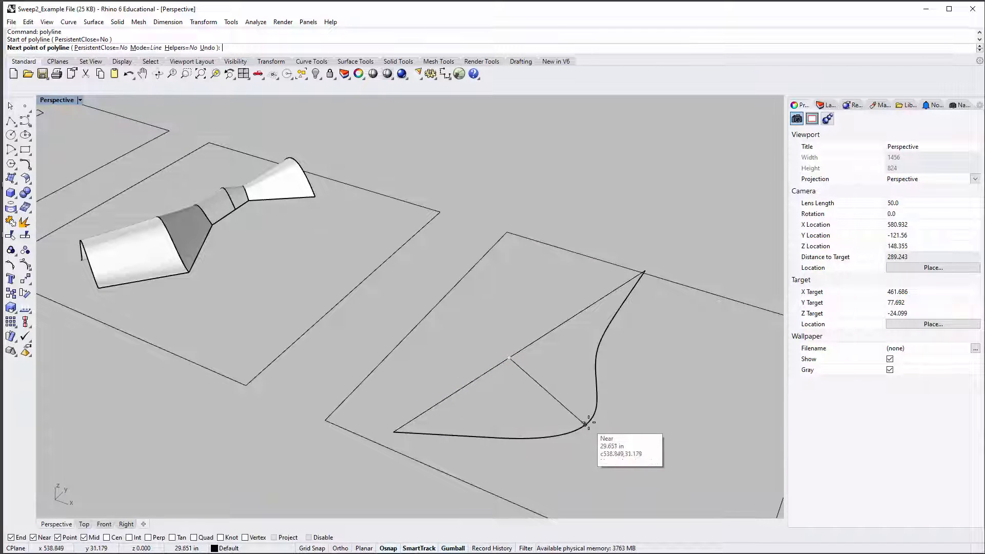
click(584, 425)
key(Return)
Step: Rebuild the new cross line with 9 control points at degree 3
click(554, 392)
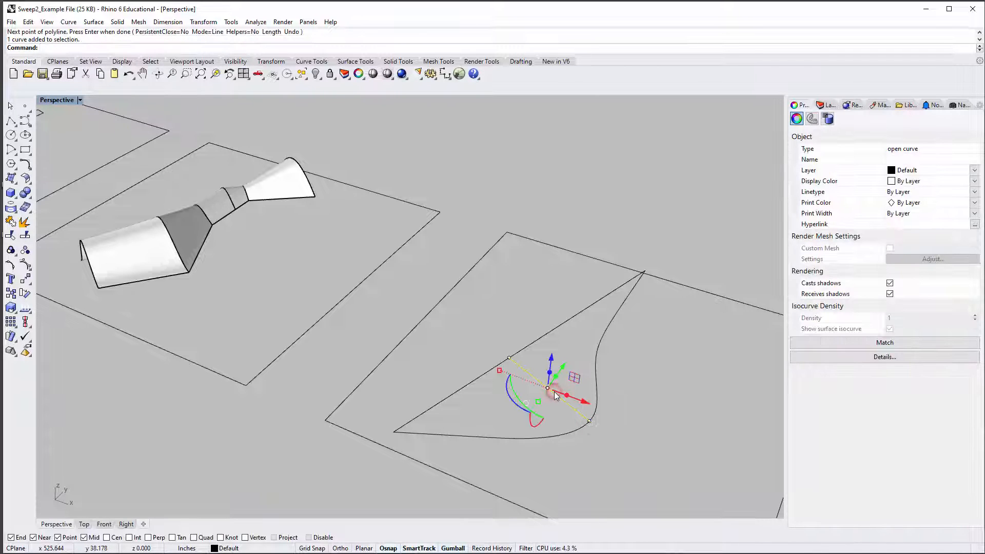
text(Rebuild)
key(Return)
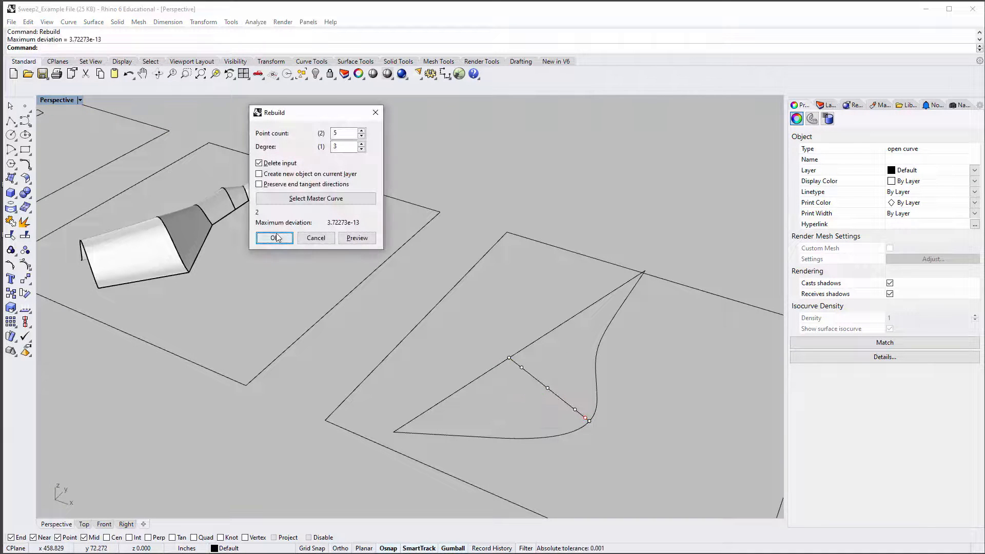
click(348, 130)
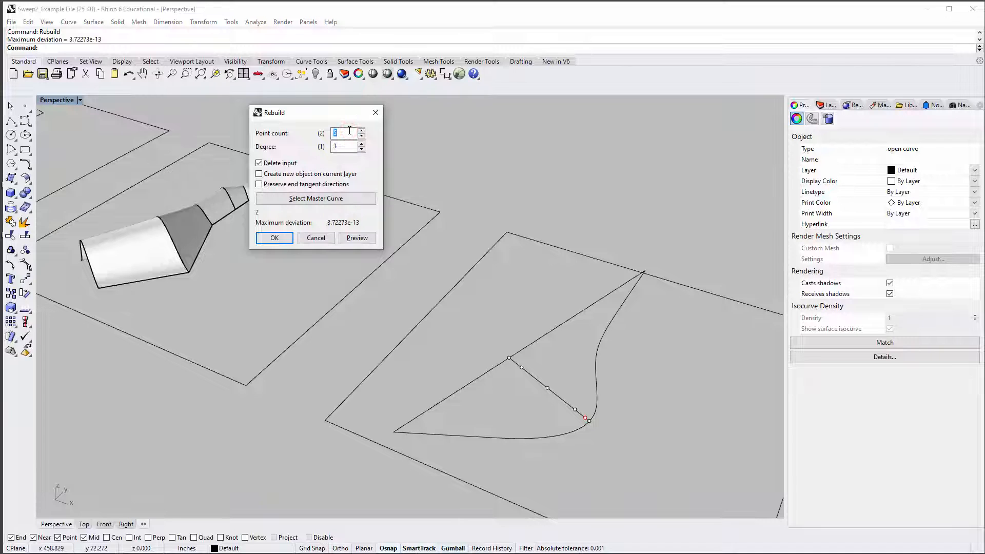
text(6)
click(275, 238)
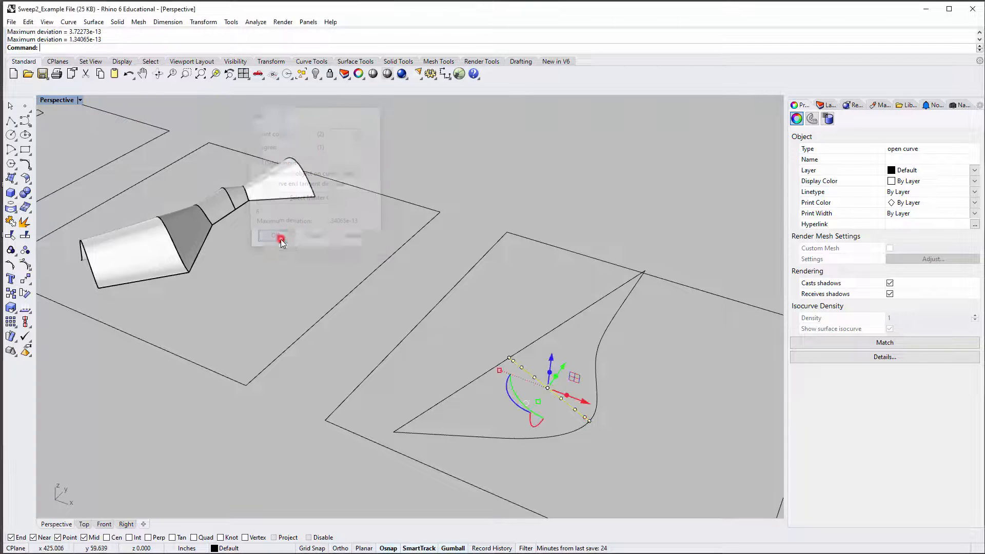
Step: Raise the cross line's middle control point vertically, and lift its two neighbouring points to widen the peak
right_drag(518, 347, 558, 294)
scroll(610, 220, up, 6)
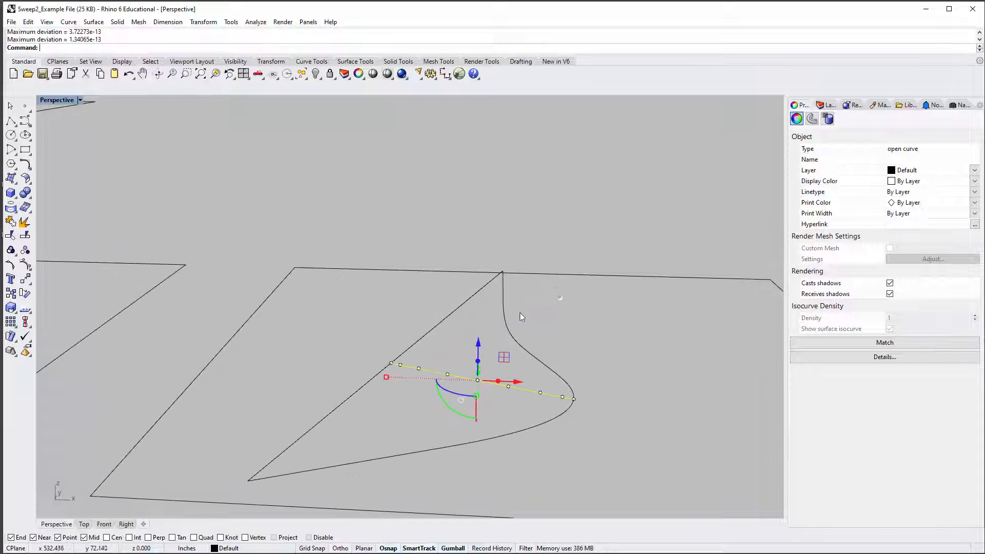
click(464, 358)
click(477, 380)
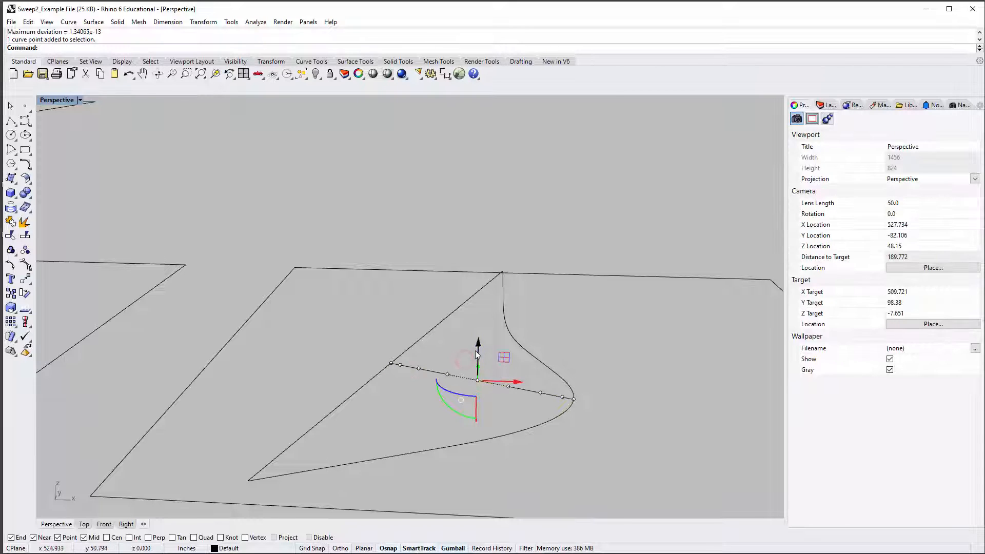
drag(477, 350, 485, 177)
drag(435, 355, 506, 391)
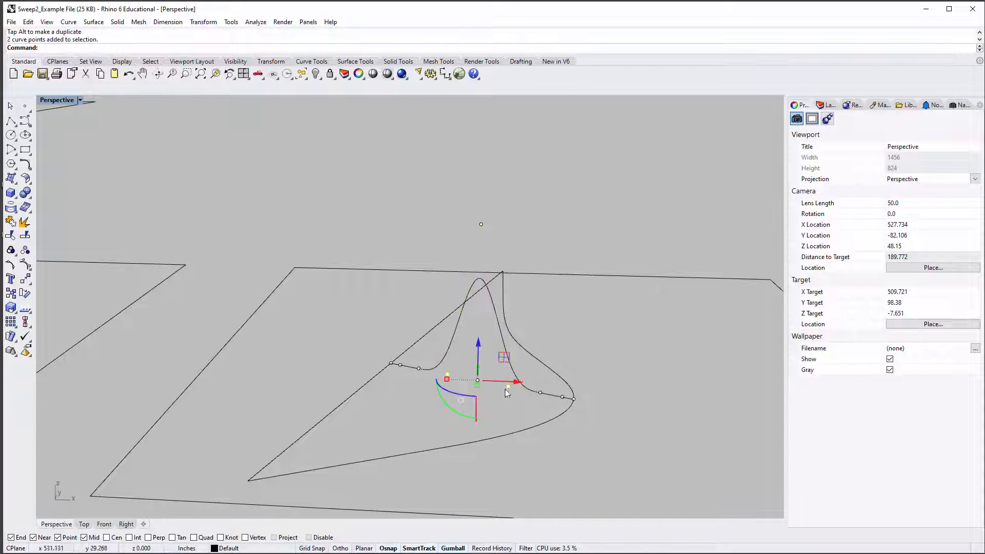
drag(478, 349, 500, 240)
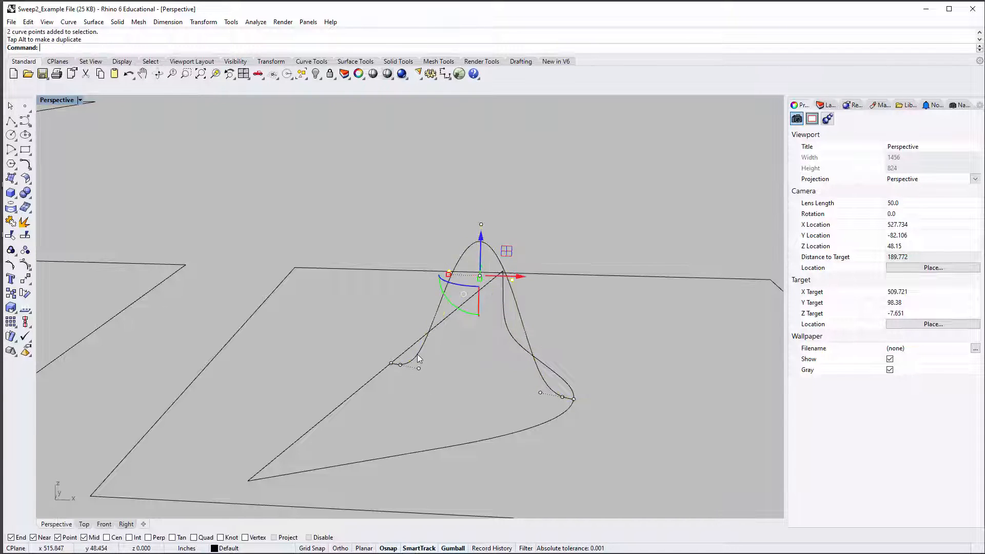
Step: Raise the third control point from each end of the section curve vertically to form shoulders beside the peak
click(426, 366)
click(420, 368)
shift+click(538, 393)
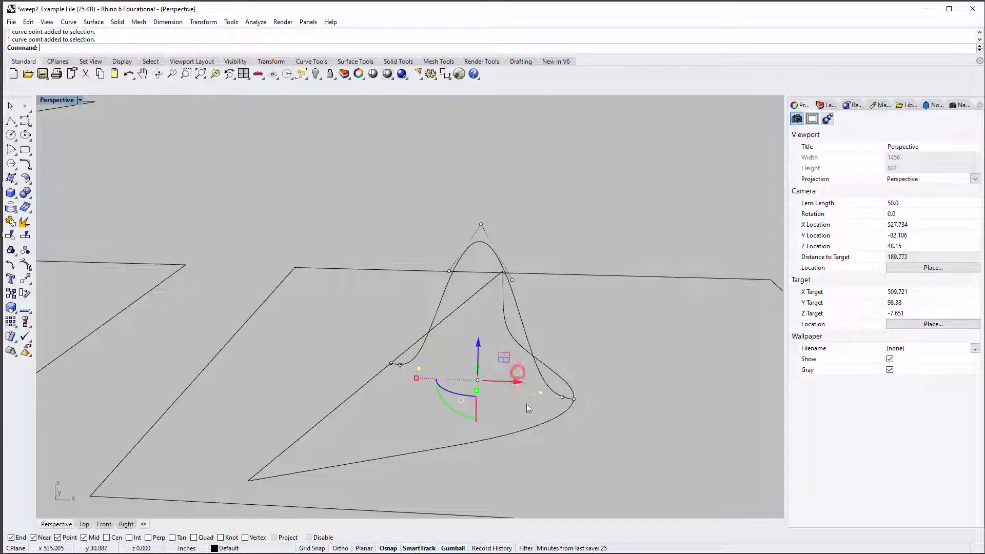
drag(481, 358, 499, 240)
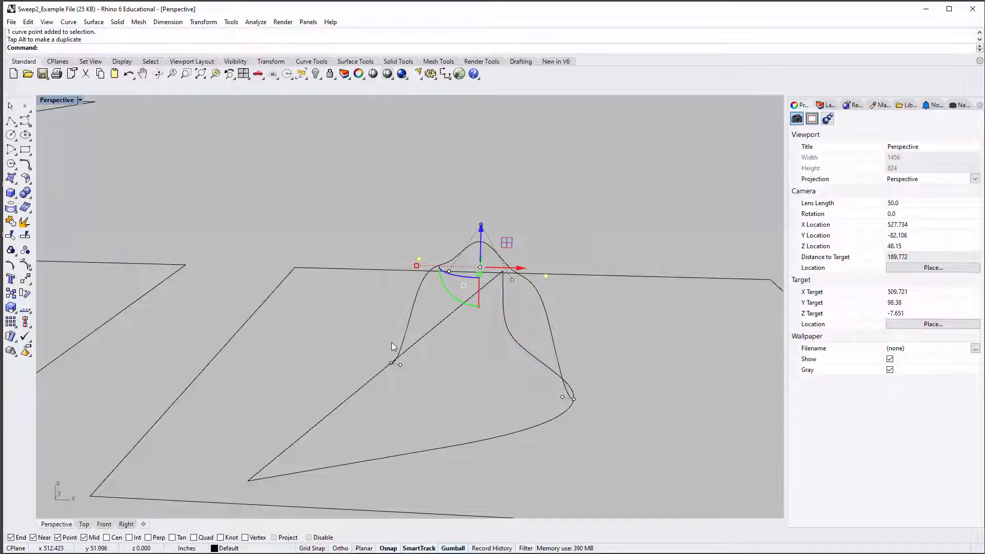
Step: Raise the control point next to each end of the section curve so its sides rise steeply from the rails
scroll(401, 365, up, 3)
click(401, 365)
scroll(401, 365, down, 2)
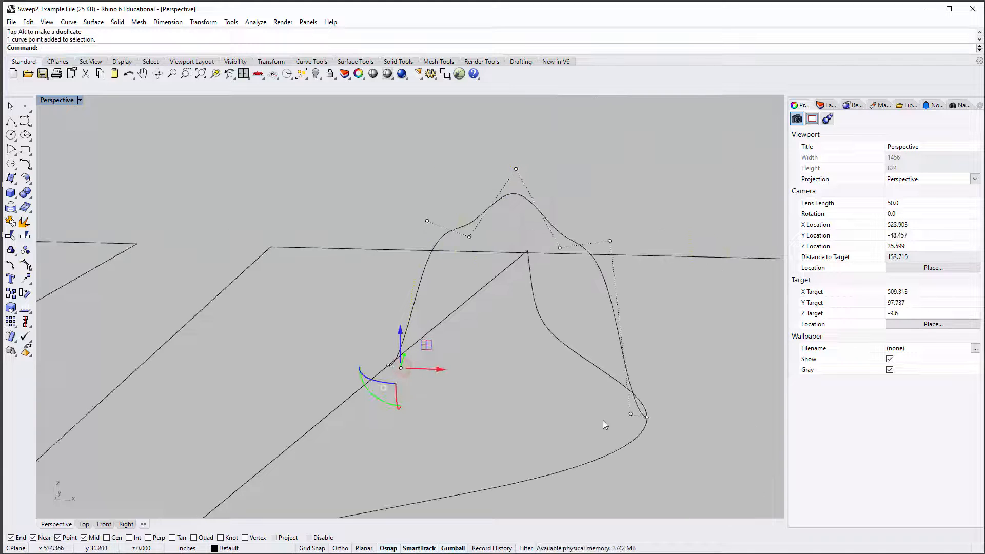
shift+click(630, 413)
scroll(561, 405, down, 4)
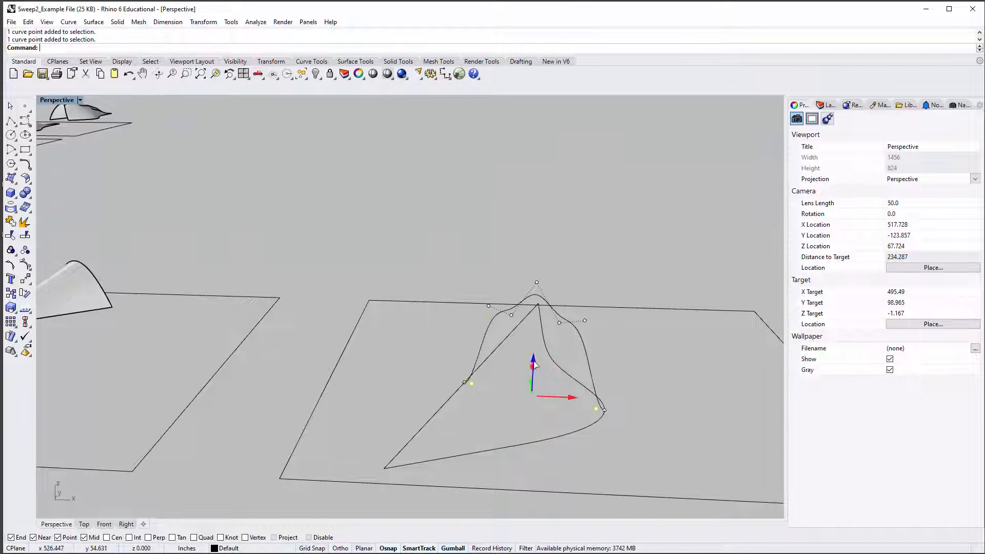
drag(534, 362, 534, 316)
Step: Move the lower control points on both sides of the section curve inward along X, and end point editing
scroll(564, 337, up, 4)
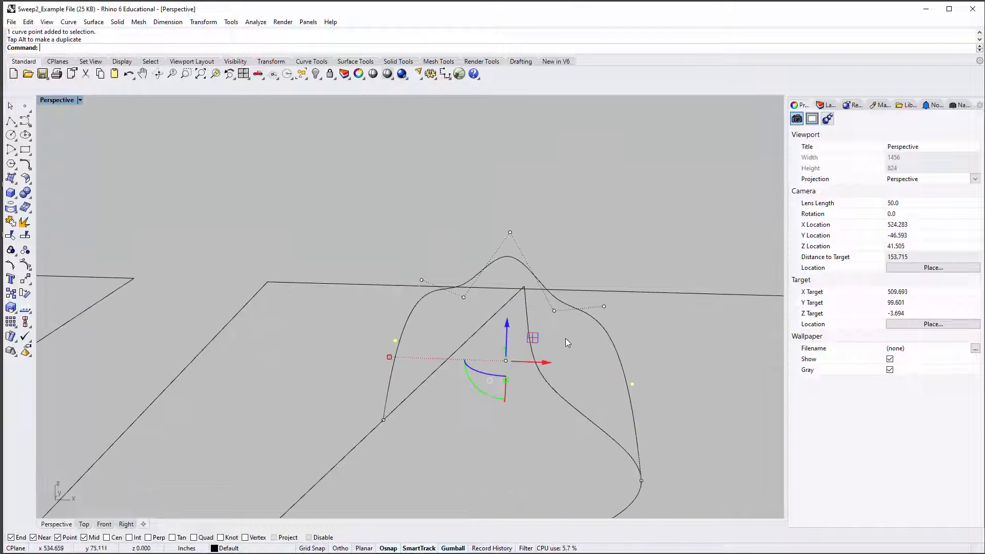
click(632, 384)
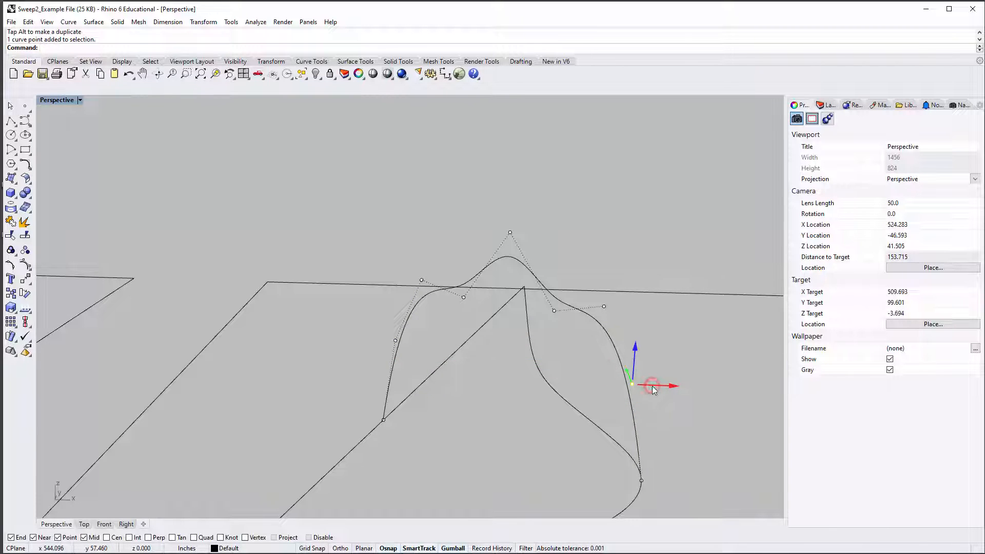
drag(651, 385, 619, 386)
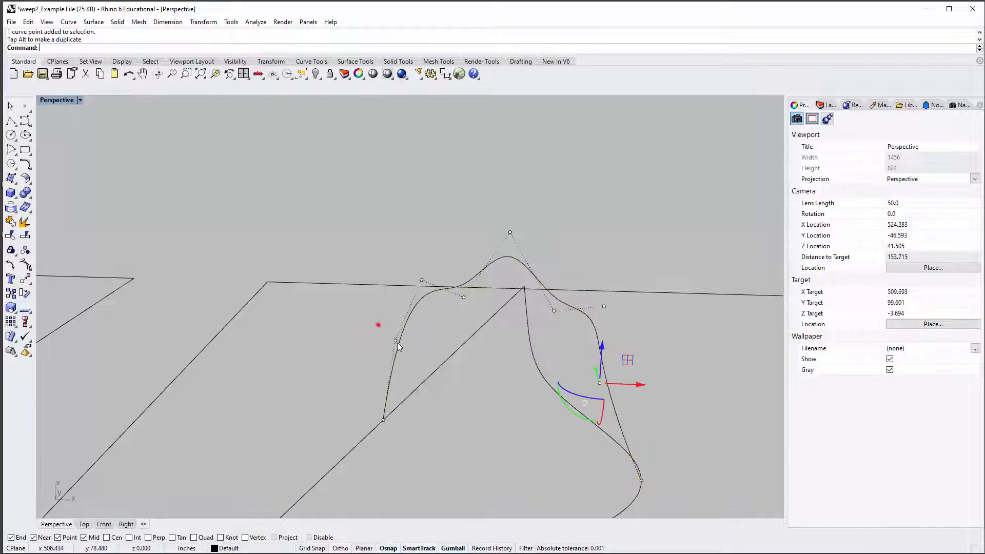
drag(397, 342, 448, 351)
click(515, 377)
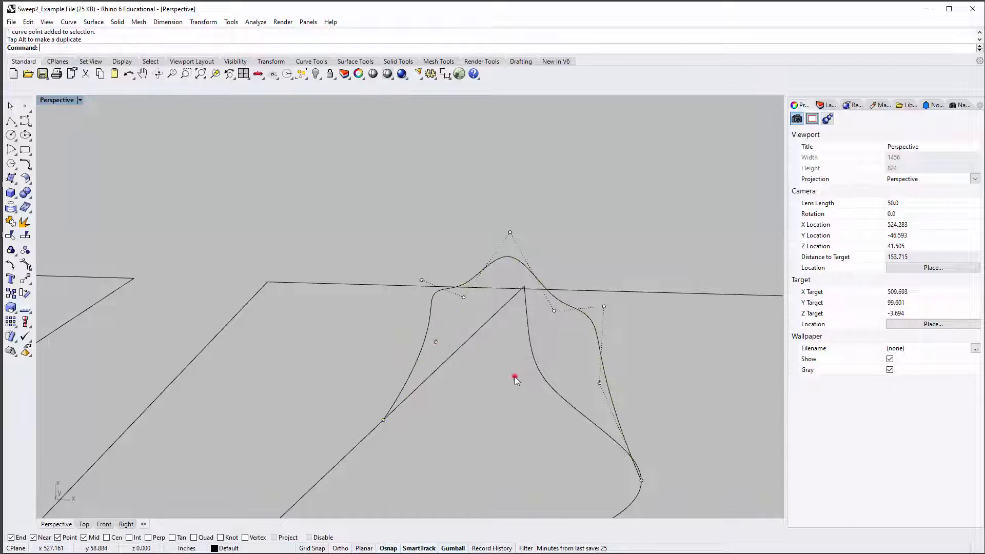
key(Escape)
Step: Create a Sweep2 surface along both rails, using a point at the near tip, the shaped section and a point at the far tip
right_drag(515, 377, 468, 374)
scroll(494, 362, down, 6)
mouse_move(467, 373)
shift+right_down()
mouse_move(466, 361)
mouse_move(475, 375)
shift+right_up()
text(Sweep2)
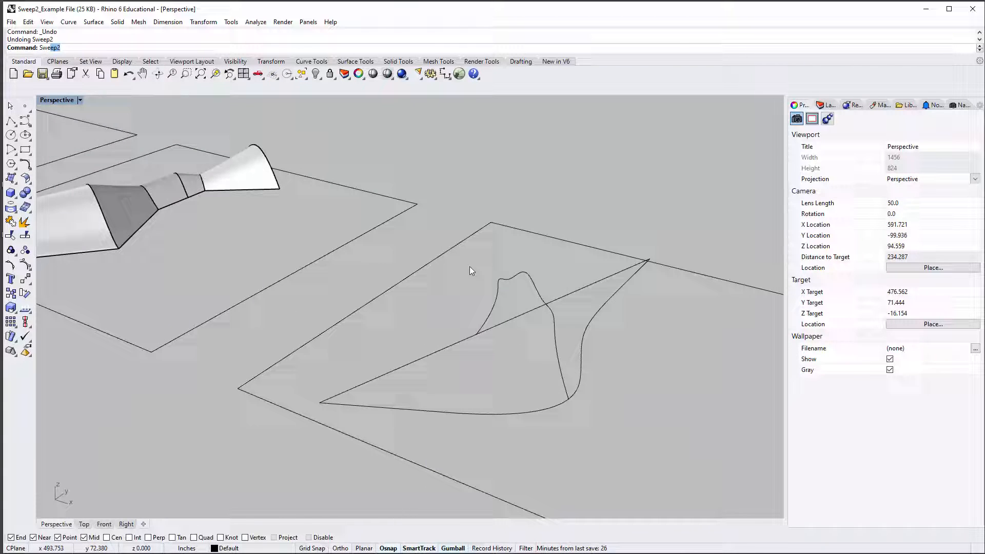
key(Return)
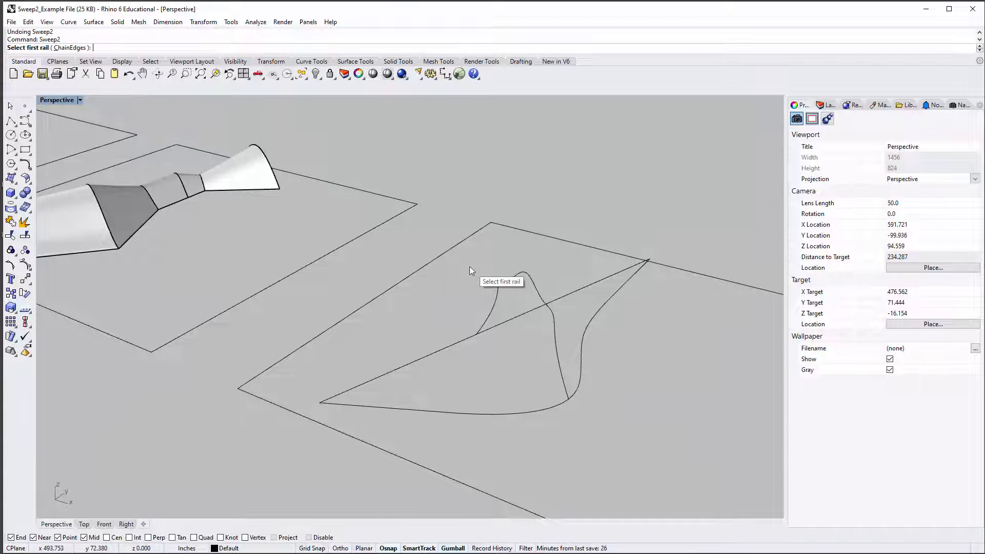
click(371, 380)
click(383, 406)
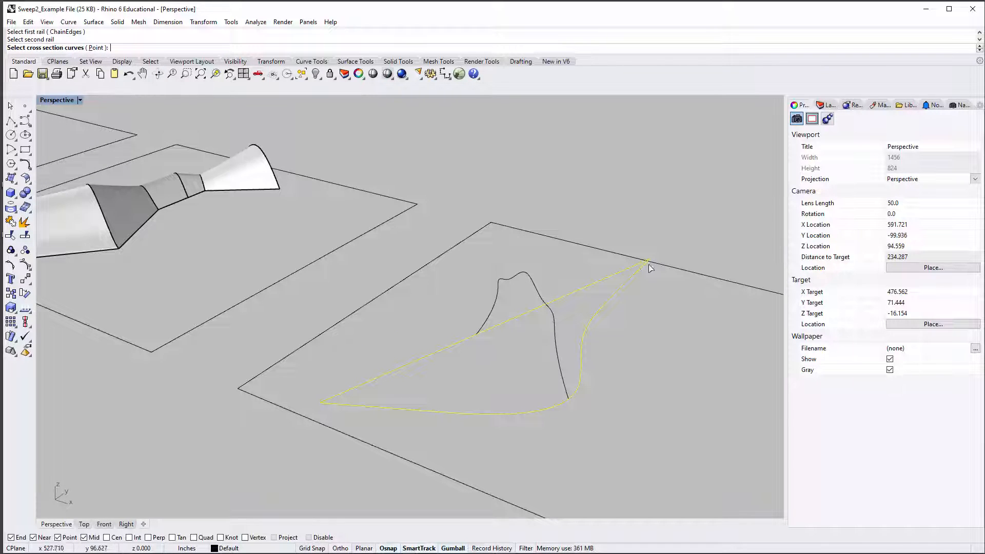
click(95, 49)
click(322, 403)
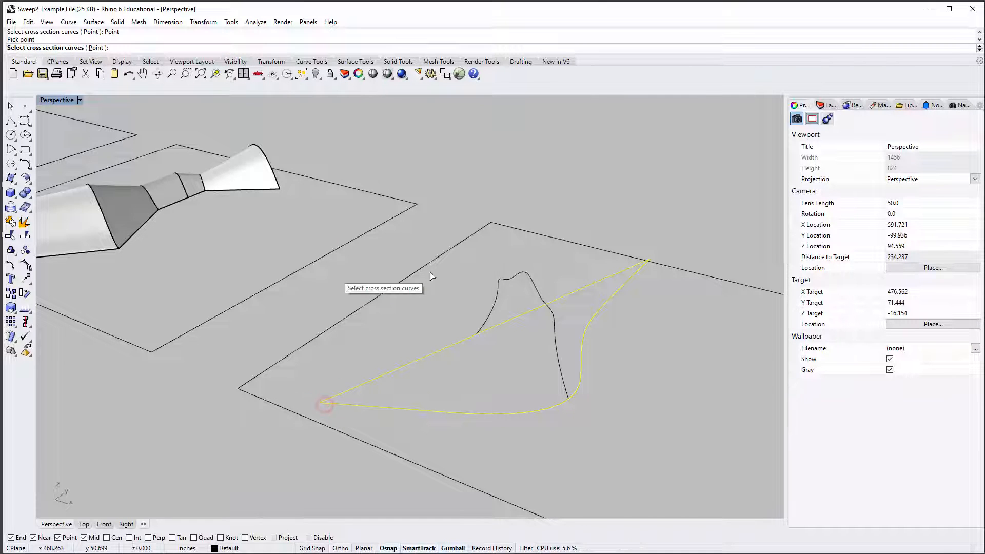
click(523, 273)
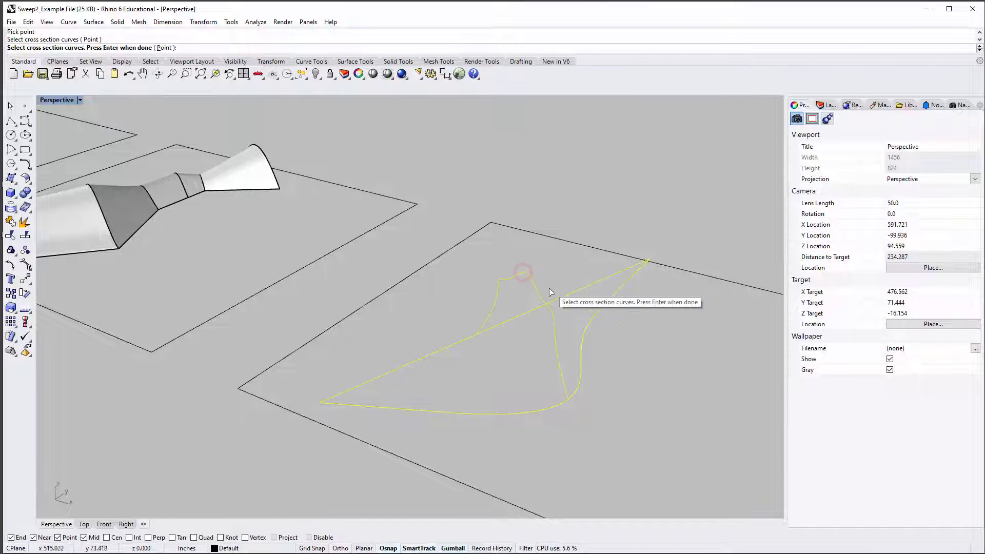
click(165, 48)
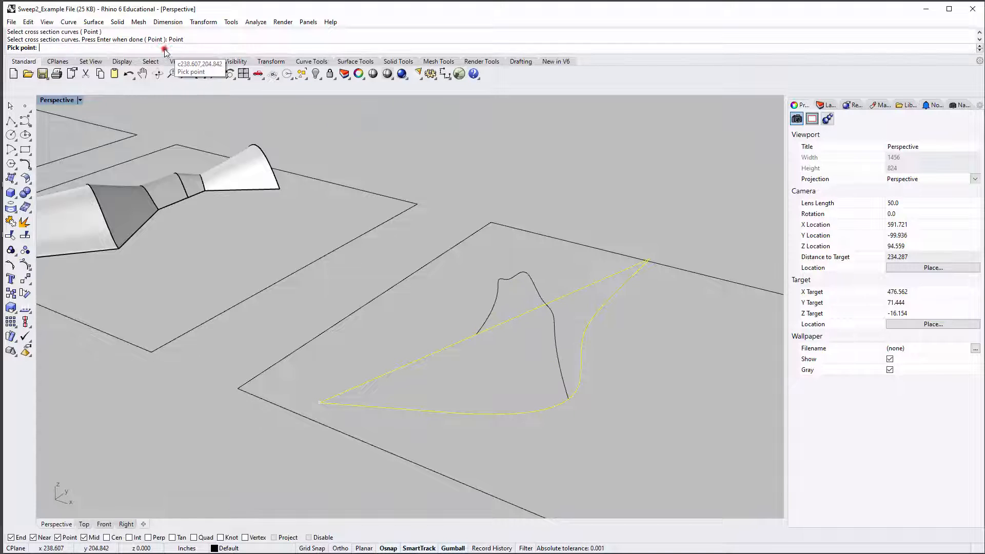
click(648, 254)
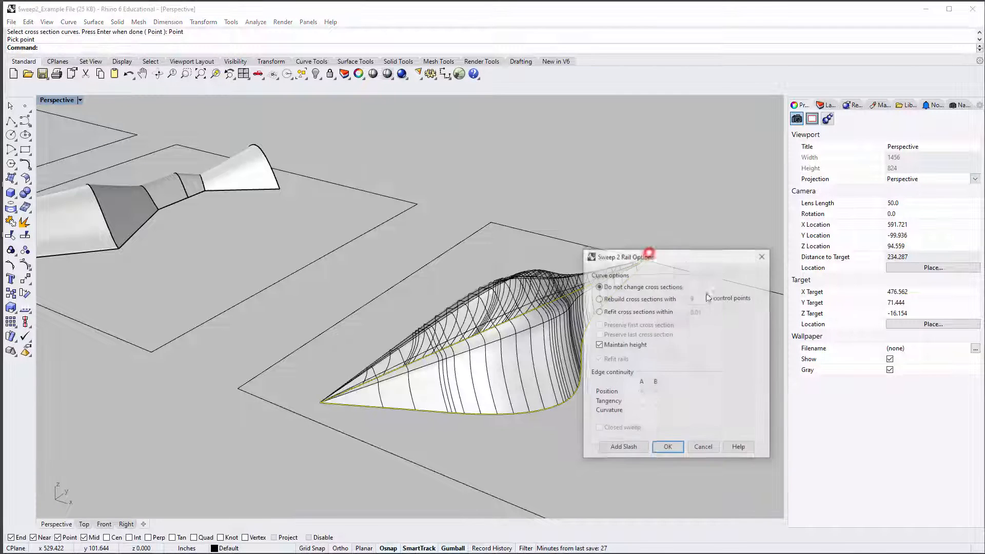
click(663, 451)
Step: Zoom to the new double-pointed swept surface and examine its shape from the opposite side
click(492, 308)
text(zs)
key(Return)
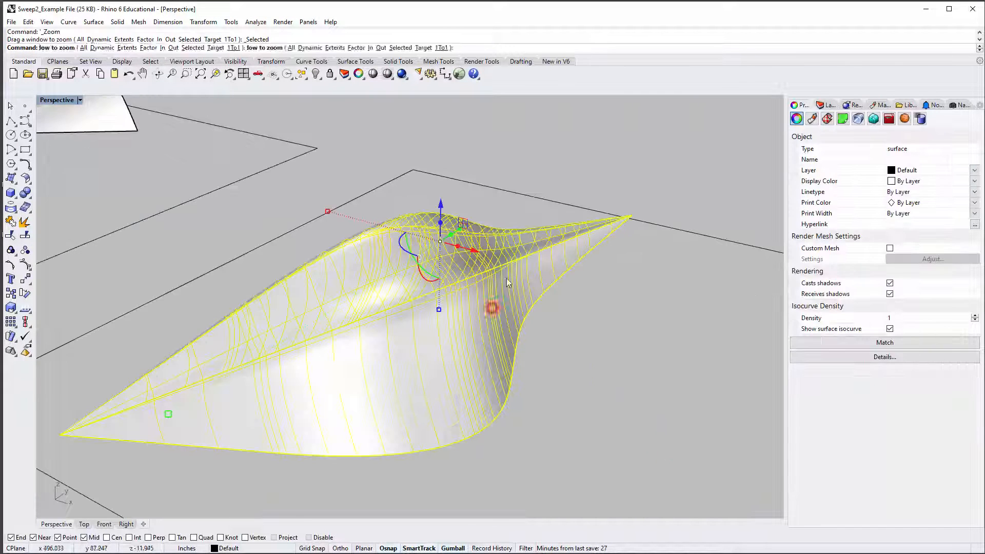
key(Escape)
right_drag(455, 248, 228, 207)
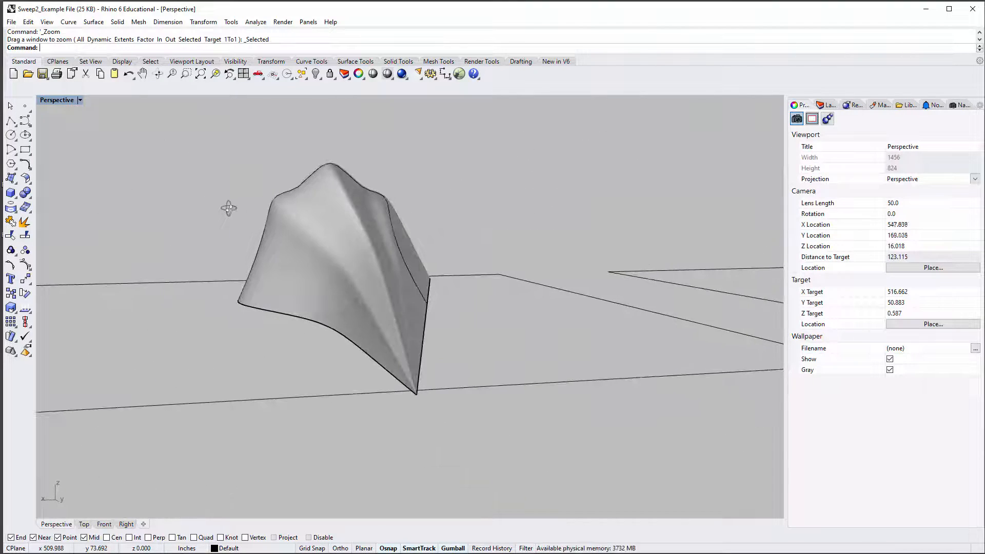
Step: Orbit around the double-pointed swept surface from several sides and view all the sweep variants together
right_drag(390, 328, 472, 262)
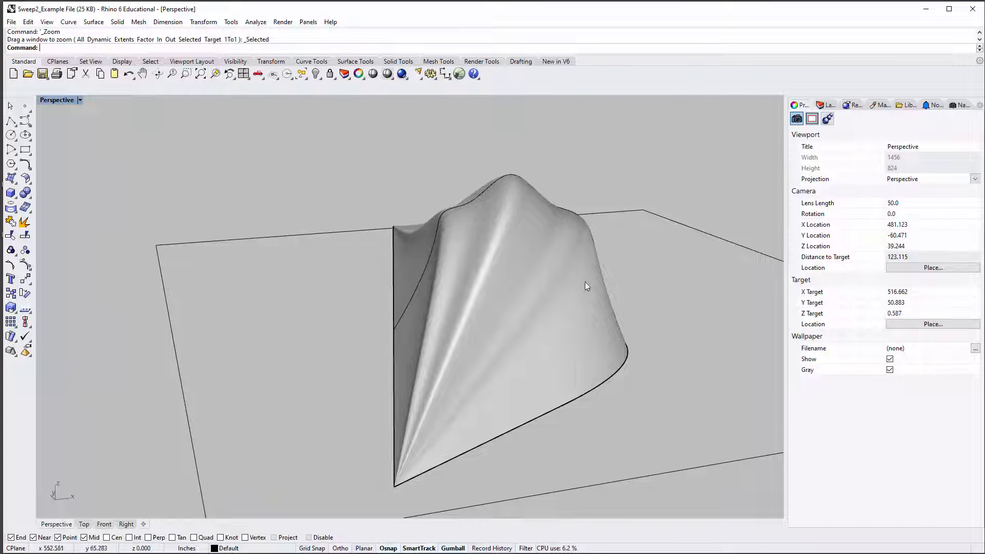
right_drag(529, 201, 458, 281)
scroll(359, 333, up, 5)
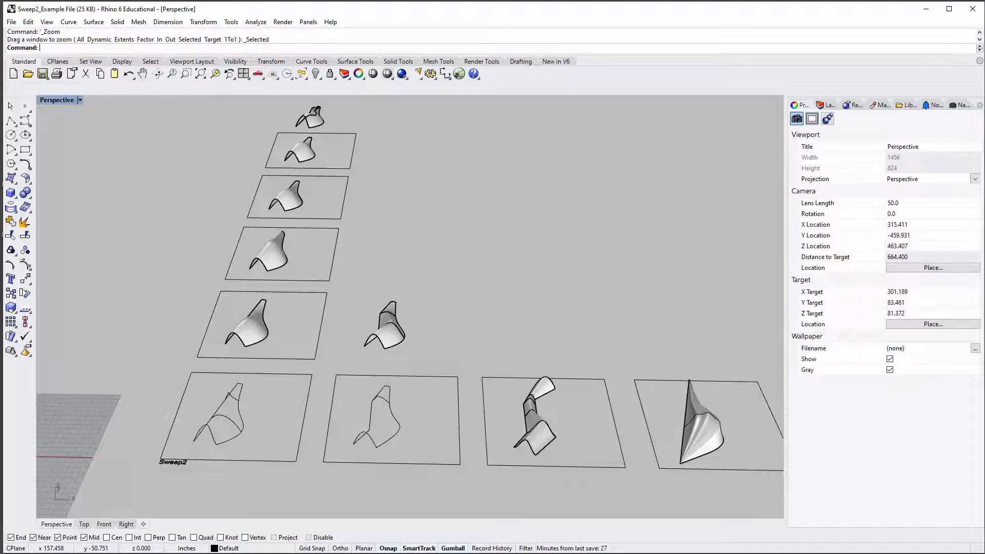
Step: Switch to the Sweep2 help page in the browser, look through its options and highlight the list of tips
key(alt+Tab)
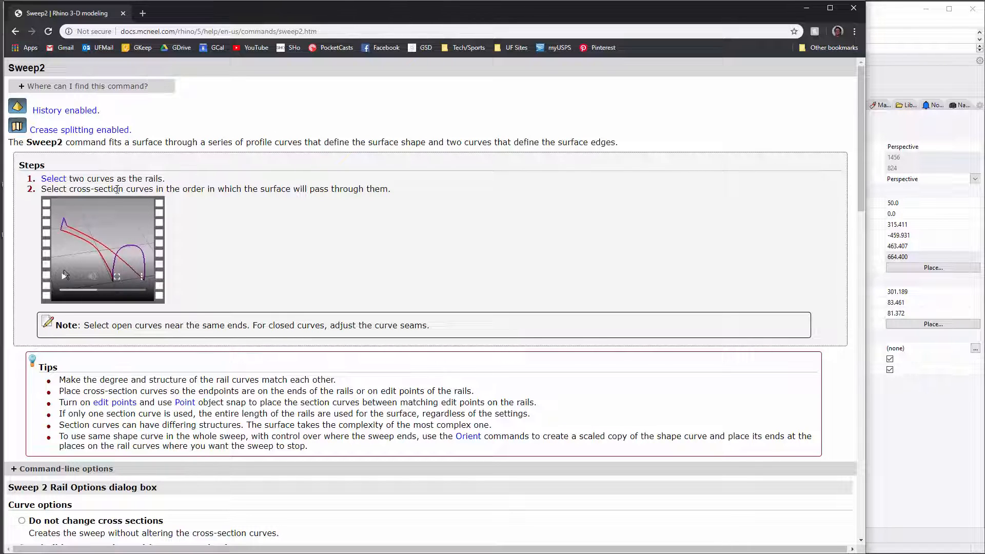
scroll(64, 275, down, 18)
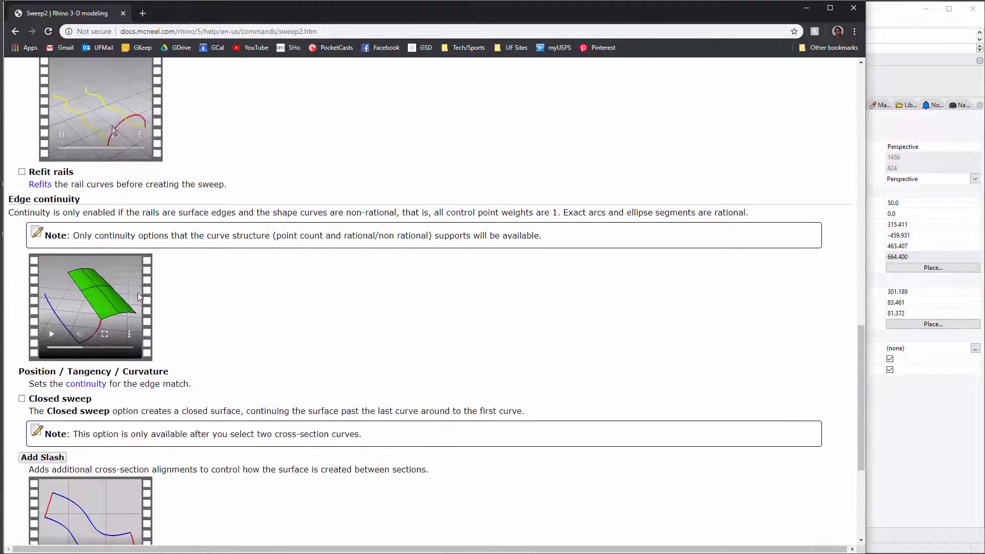
scroll(84, 257, down, 5)
scroll(115, 321, up, 1)
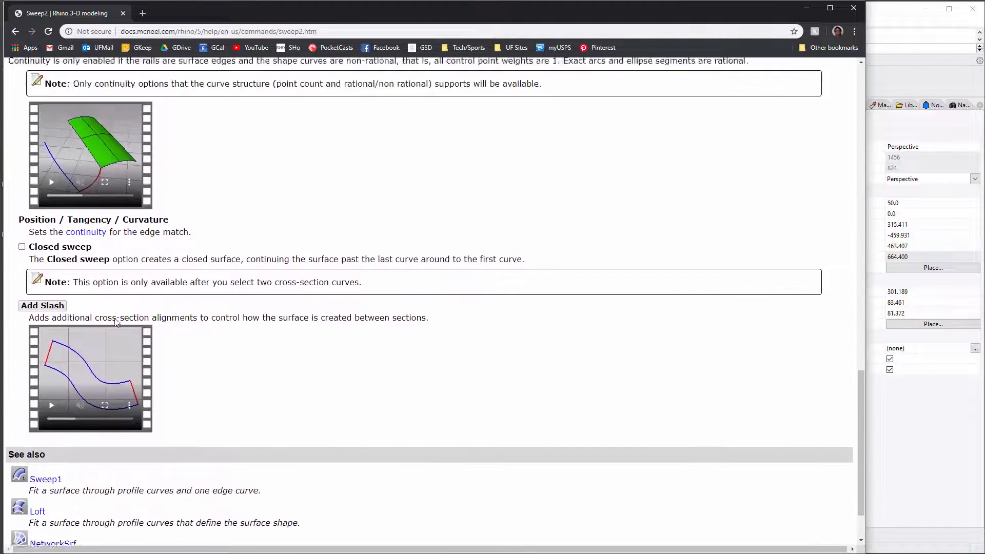
scroll(115, 320, up, 10)
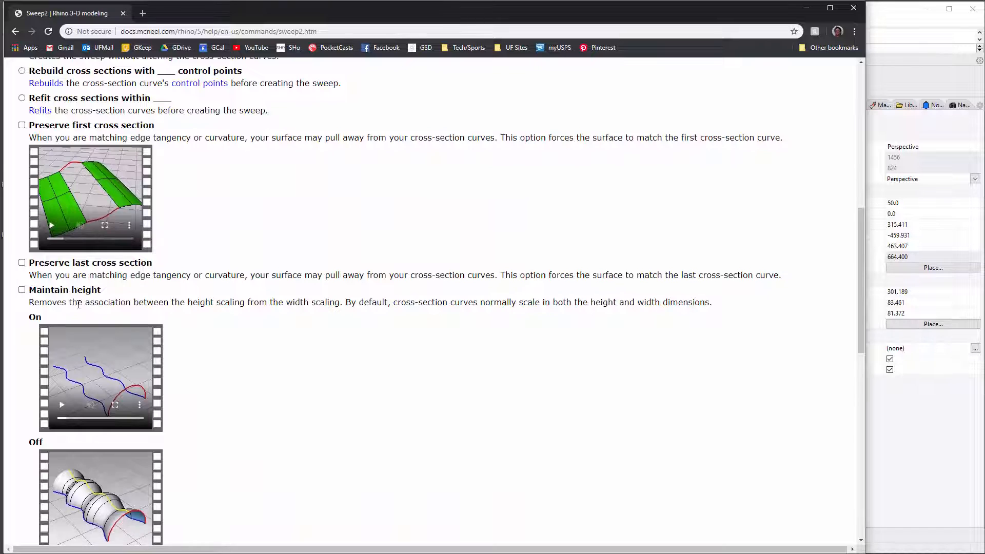
scroll(79, 304, up, 9)
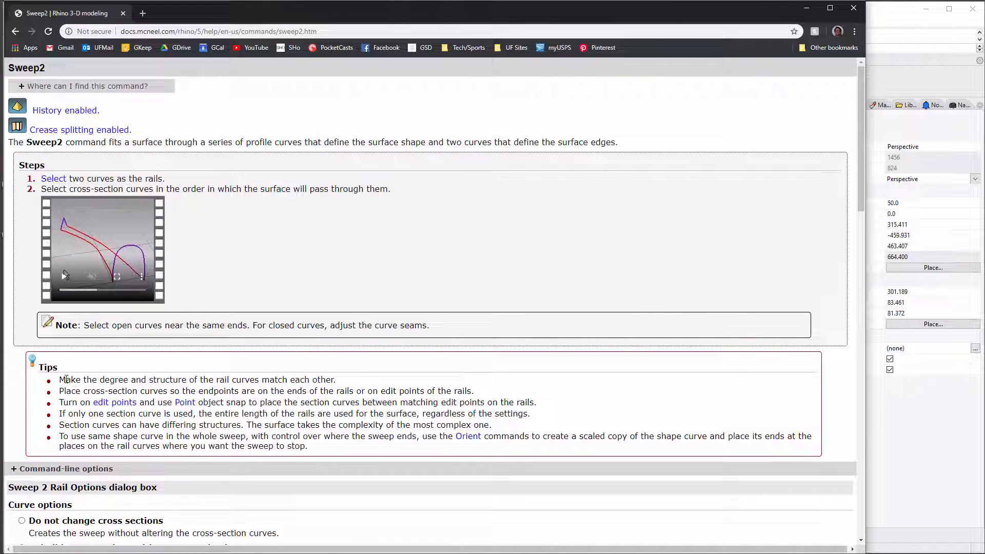
drag(59, 380, 610, 449)
click(610, 449)
Step: Place the browser beside Rhino, return to the maximized model and inspect the curved rail's control points in the first frame
key(super+Right)
click(467, 427)
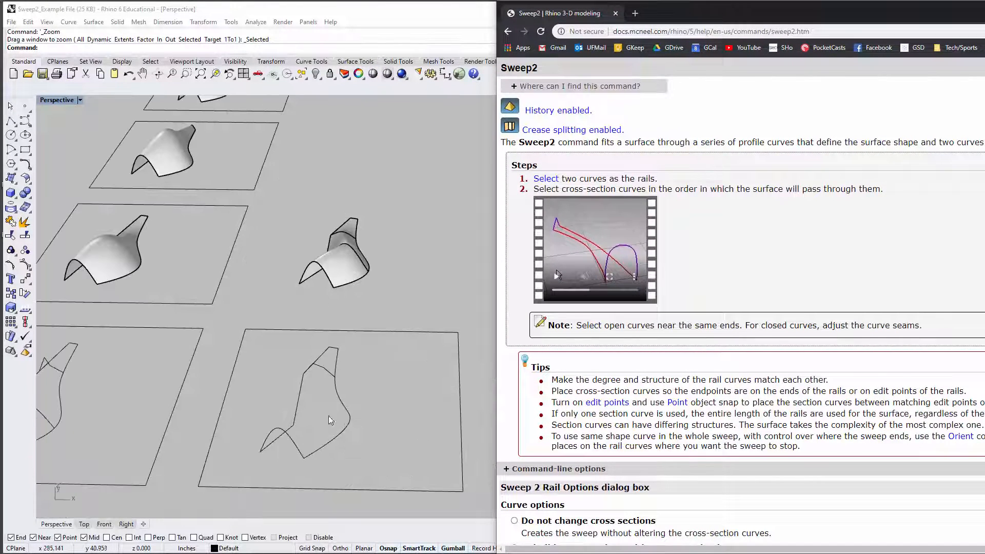
key(super+Up)
click(343, 404)
key(Escape)
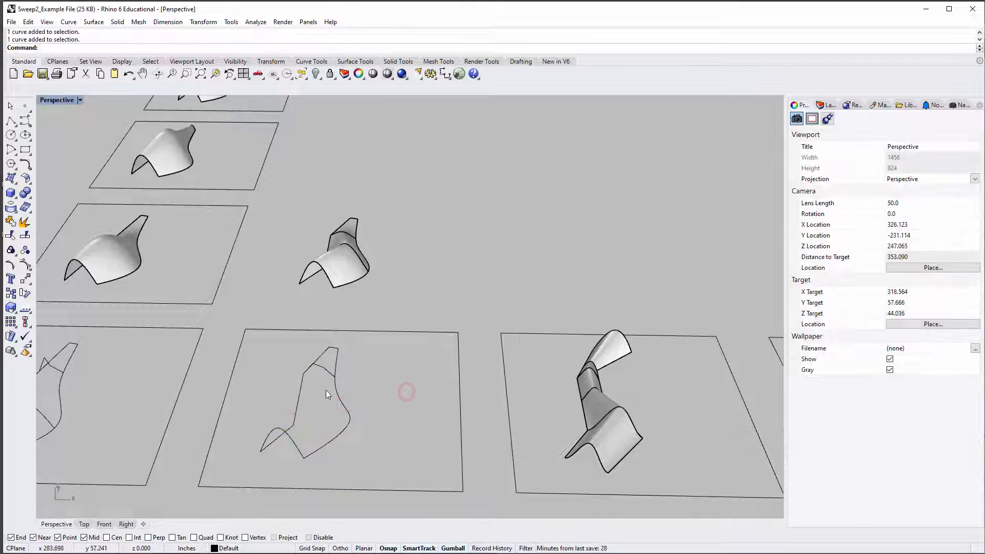
shift+right_drag(325, 390, 437, 378)
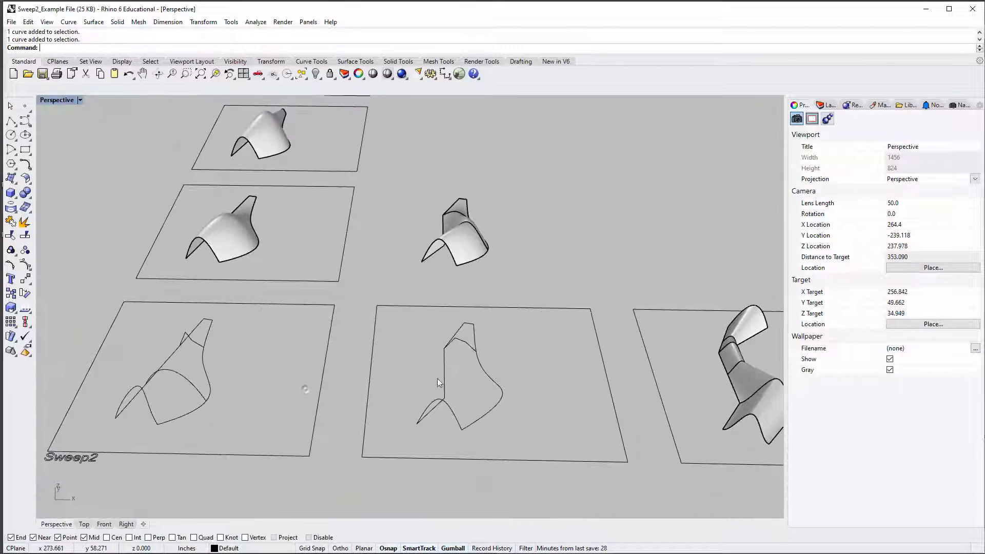
click(202, 368)
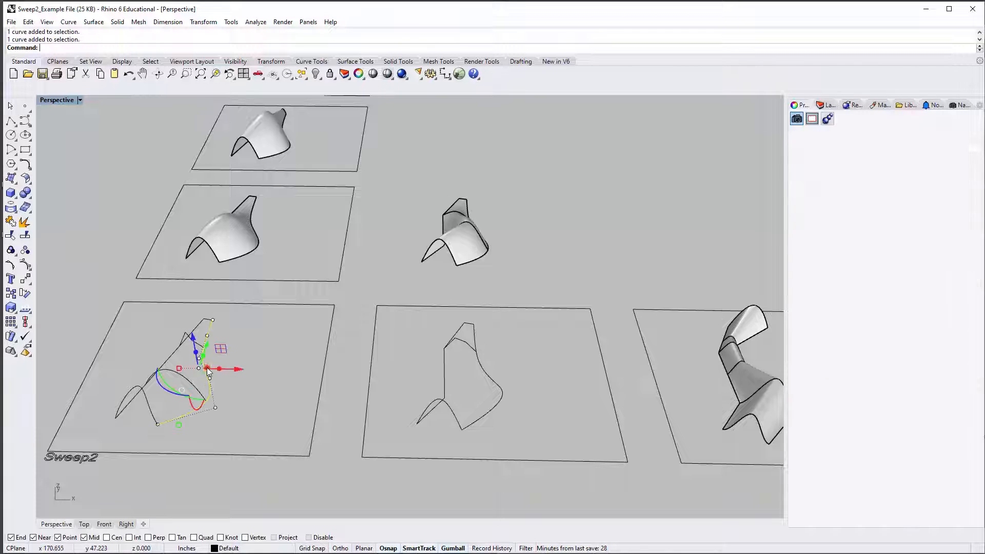
click(282, 380)
shift+right_drag(283, 378, 209, 379)
Step: Inspect the control point structure of the two rail curves in the second frame, leaving nothing selected
click(363, 376)
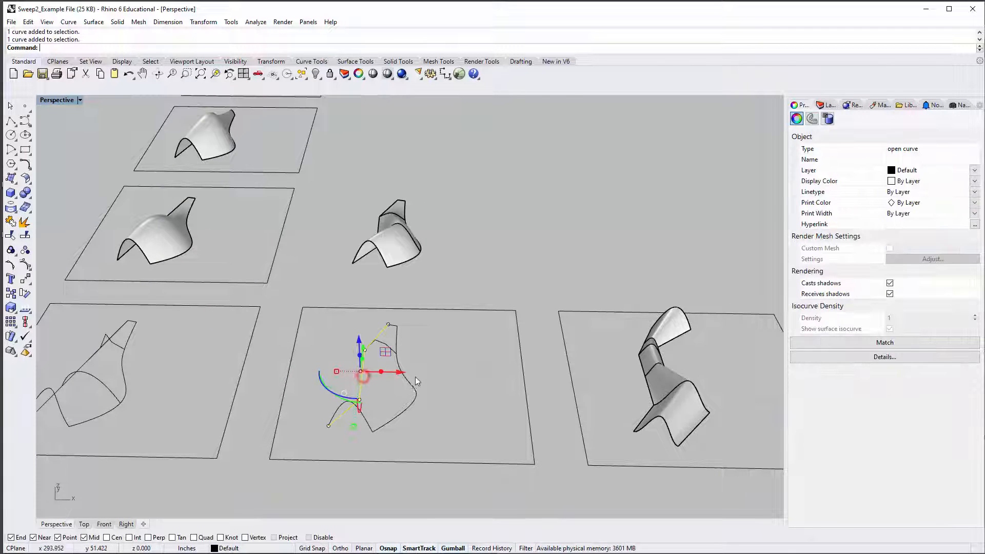
click(377, 374)
click(336, 368)
click(362, 367)
click(398, 392)
click(416, 391)
click(450, 392)
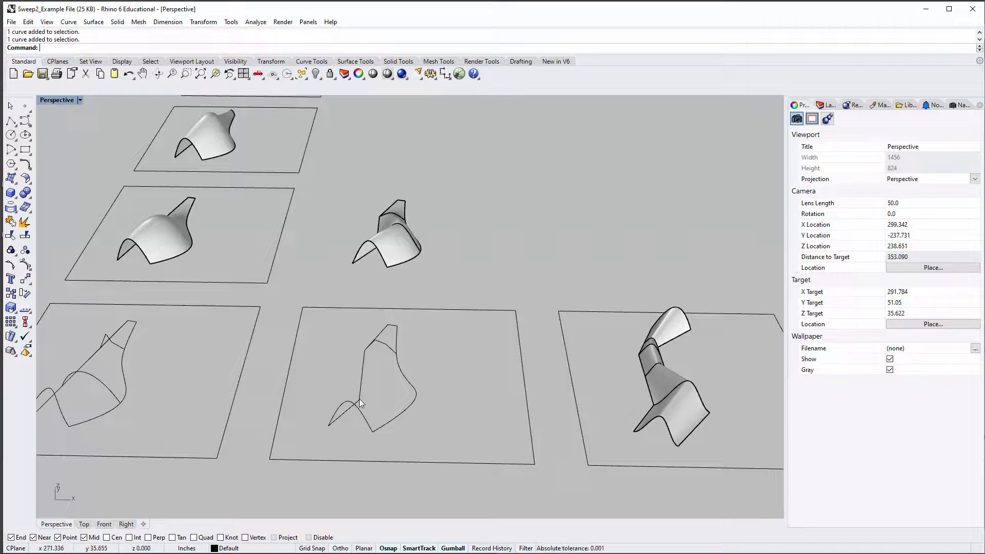
Step: Float the browser window over the upper part of the Rhino model with the Tips section of the Sweep2 help in view
key(alt+Tab)
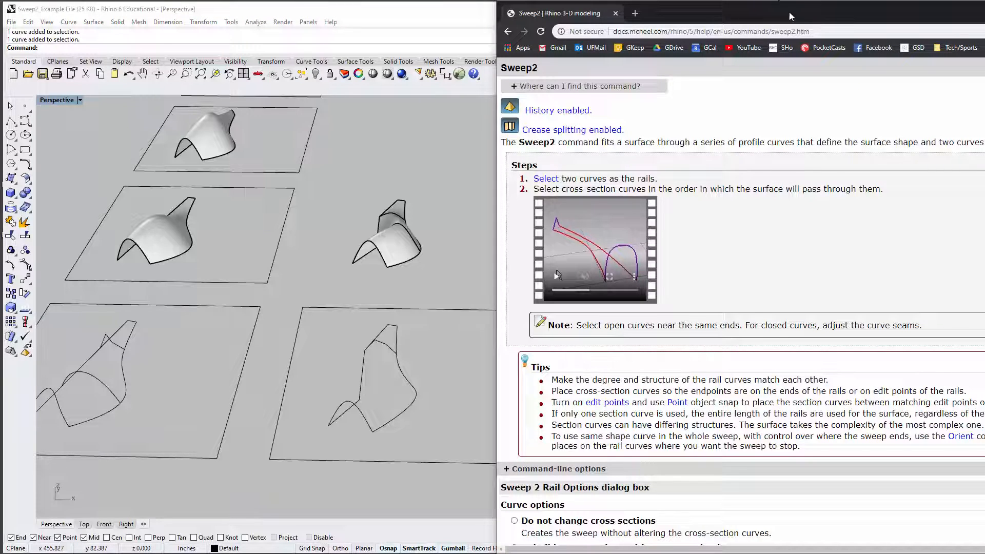
drag(790, 17, 330, 16)
drag(427, 3, 401, 24)
scroll(373, 391, down, 4)
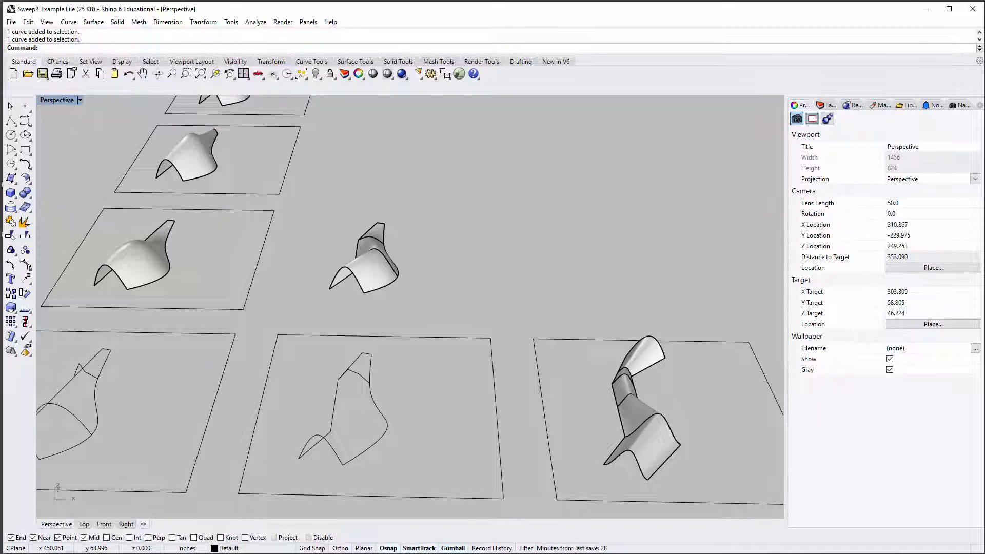
key(alt+Tab)
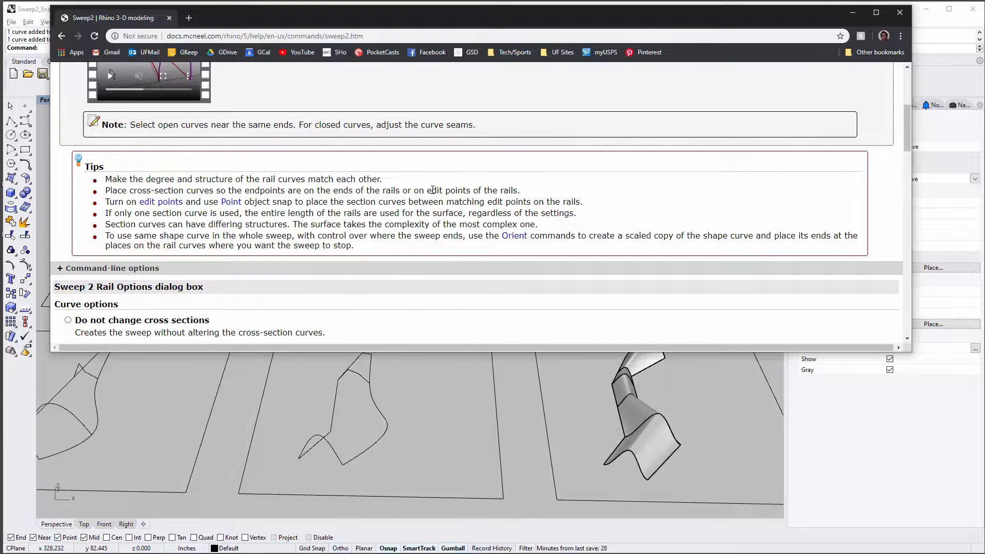
Step: Return to Rhino and compare the control points of the curved rail and the opposite rail in the second frame
click(354, 417)
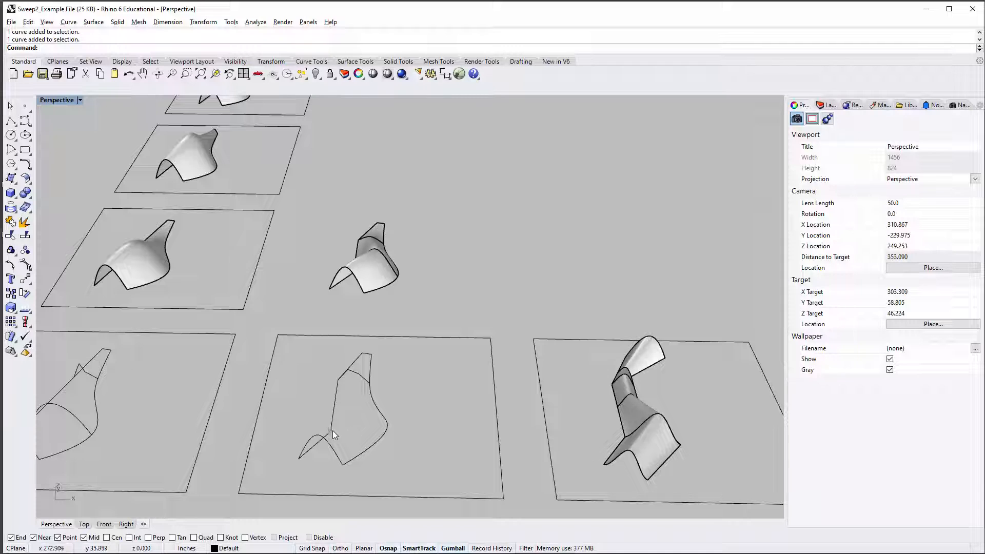
click(389, 429)
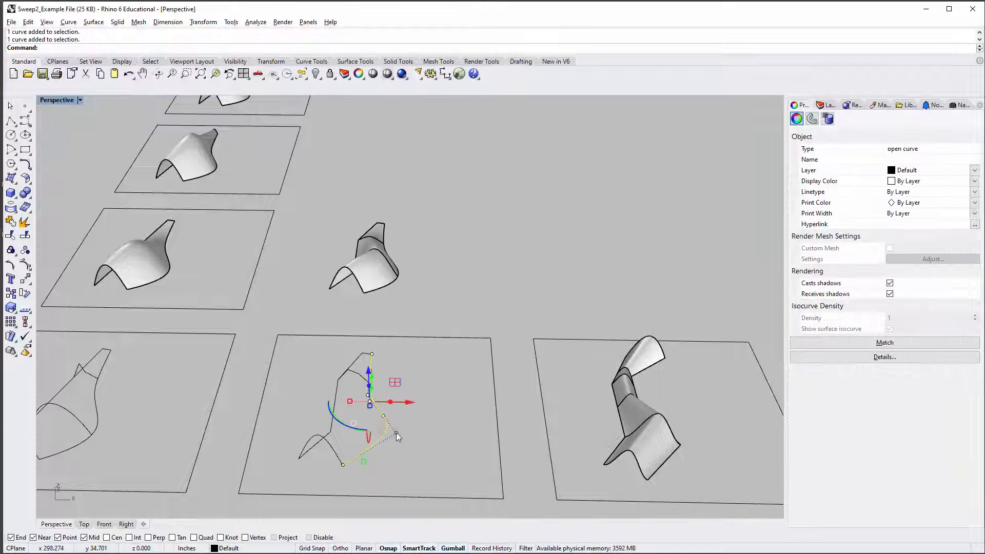
click(330, 432)
Step: Check the tip about using a single section curve, then zoom to the third frame's swept surface and examine it from the side
key(alt+Tab)
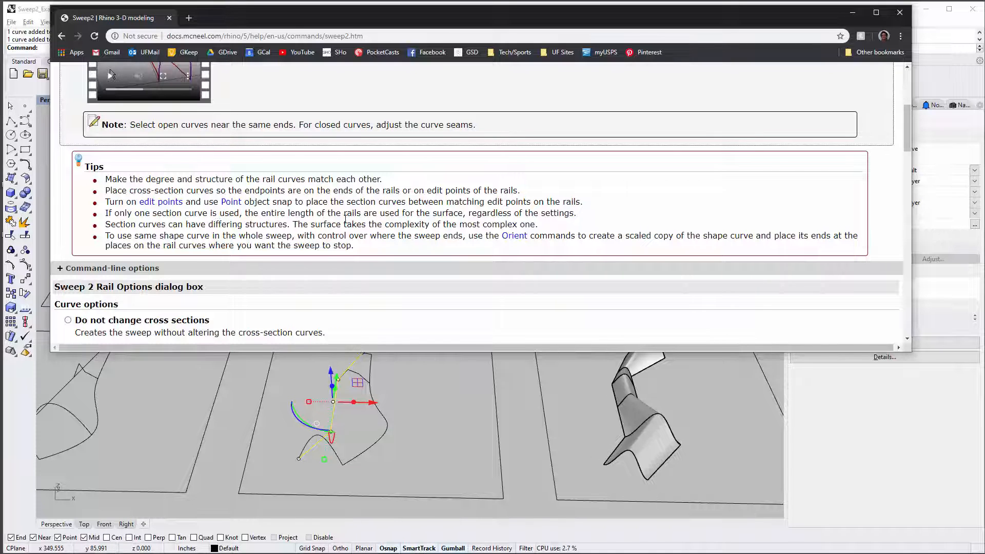
click(277, 369)
shift+right_drag(205, 216, 284, 238)
click(267, 253)
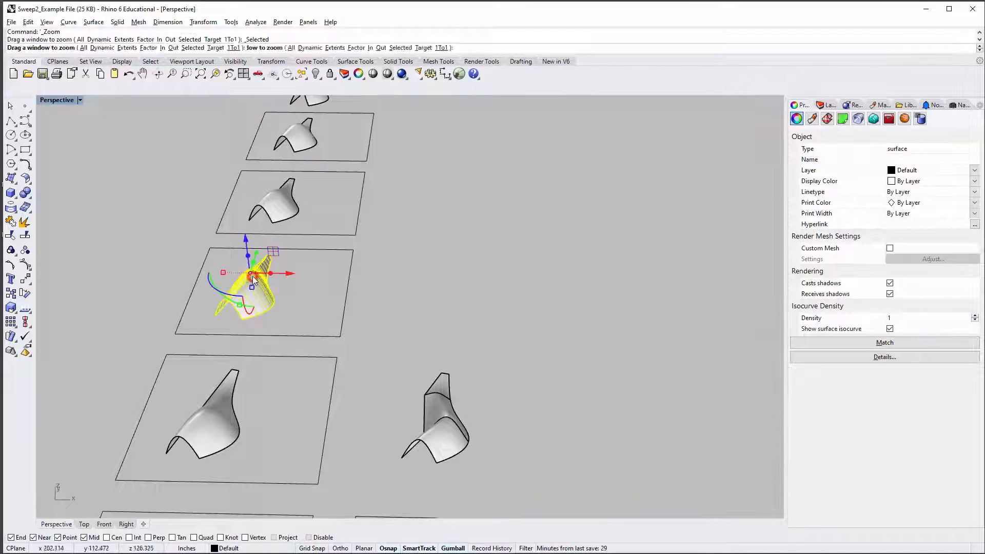
key(ctrl+shift+e)
click(583, 247)
right_drag(583, 247, 249, 380)
right_drag(248, 326, 315, 311)
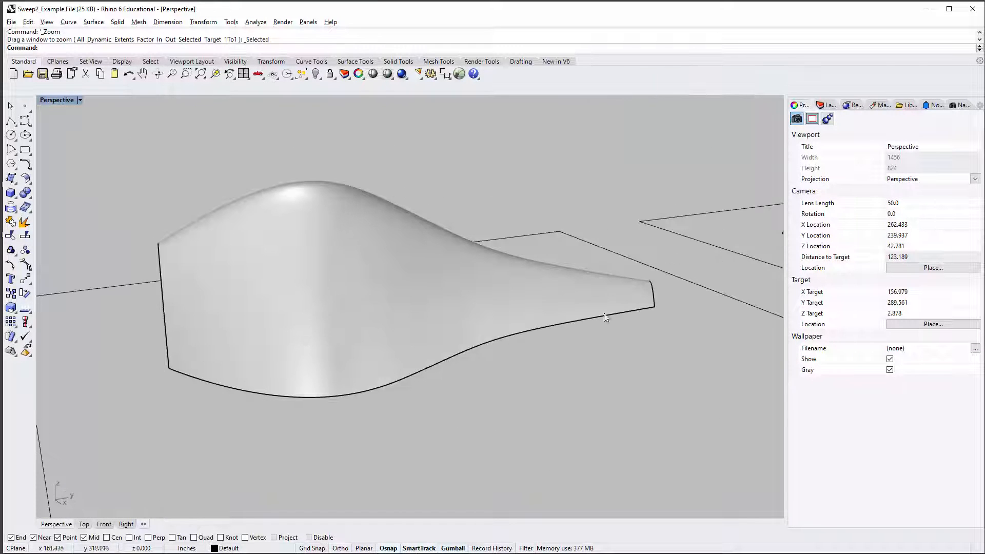
Step: Switch to the Sweep2 help page and highlight the tip about section curves with differing structures, ending on "complexity of the most complex one"
key(alt+Tab)
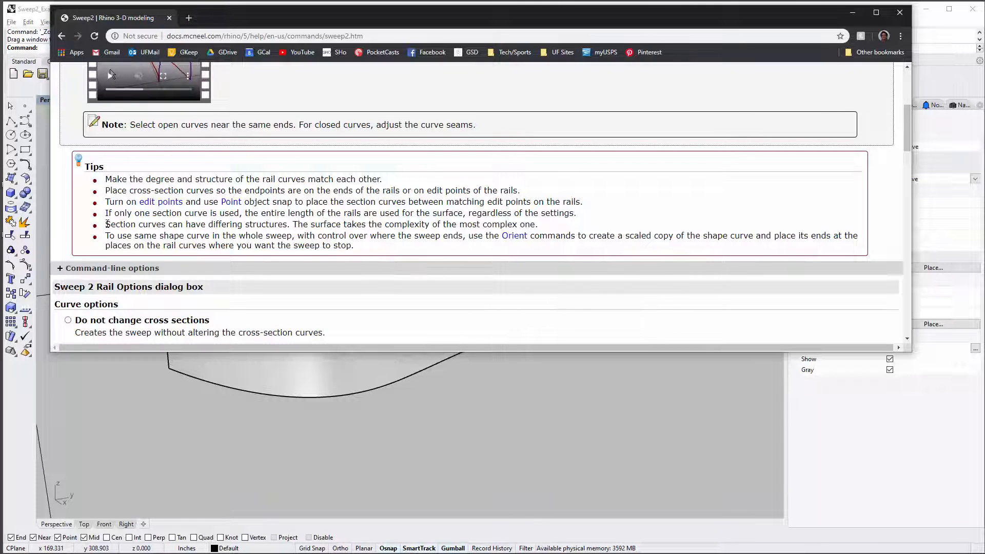
drag(106, 224, 295, 224)
click(291, 224)
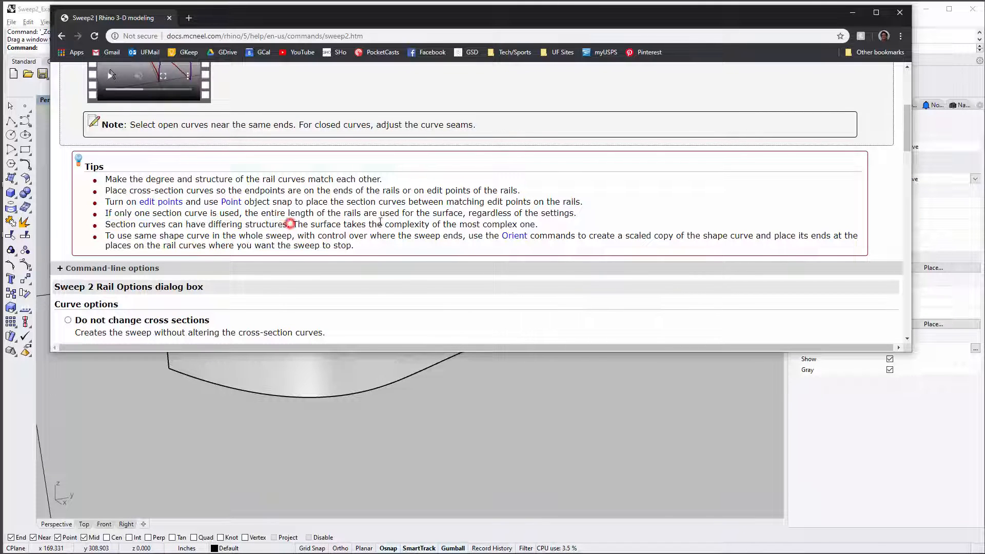
drag(389, 225, 537, 226)
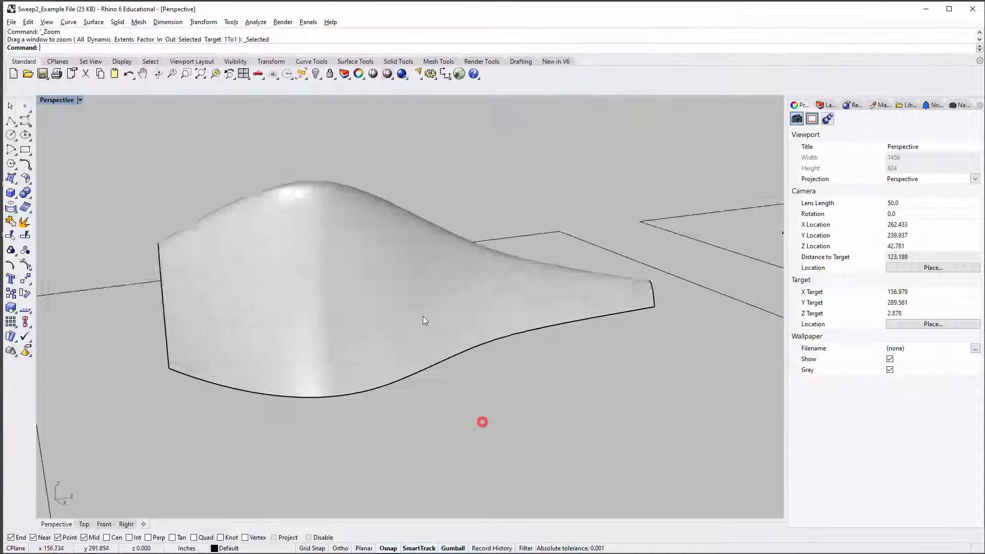
Step: Zoom to the unframed swept surface at the far end of the column, examine it from several sides, and return to the help tips
scroll(471, 357, down, 3)
scroll(470, 356, down, 5)
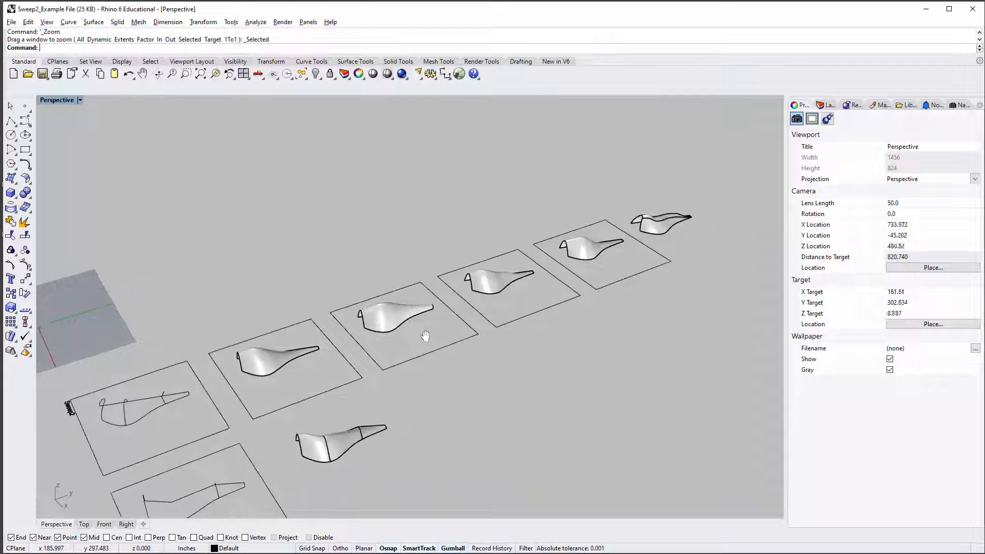
scroll(648, 243, up, 4)
click(648, 242)
key(ctrl+shift+e)
click(588, 149)
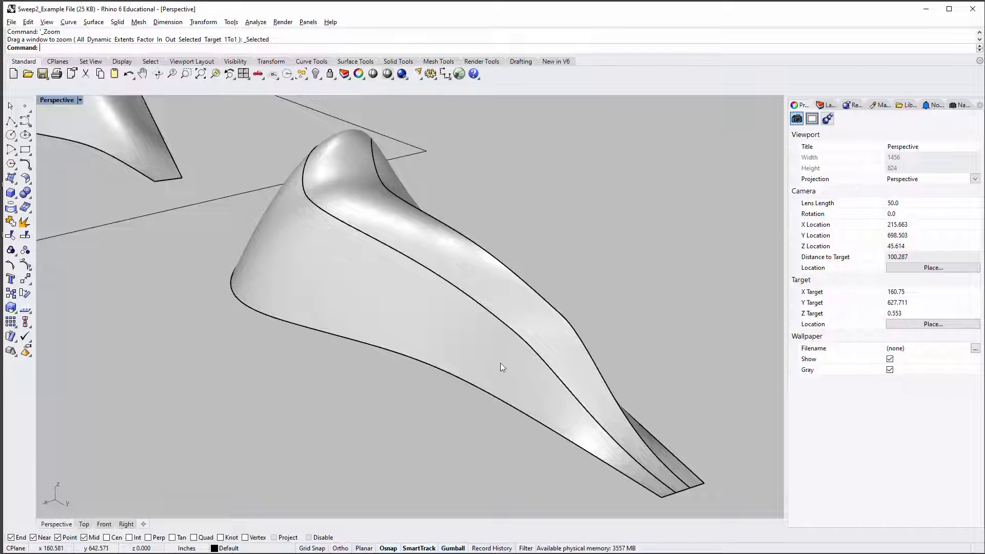
right_drag(500, 362, 539, 361)
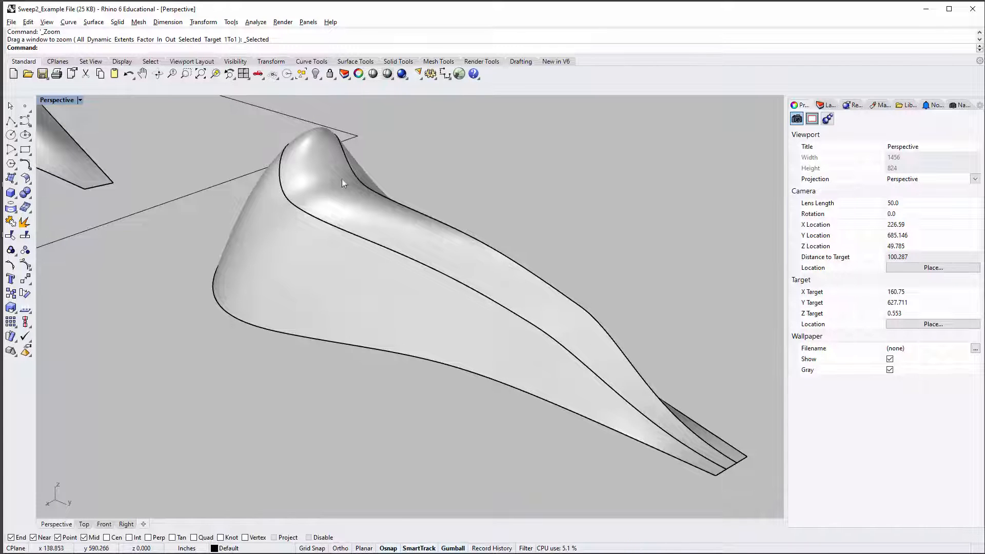
right_drag(342, 179, 322, 281)
key(alt+Tab)
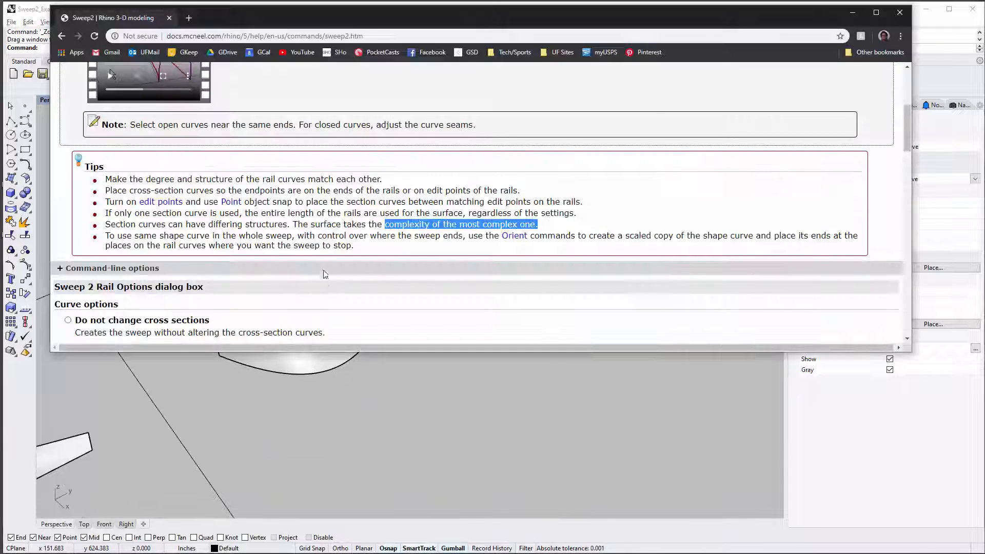